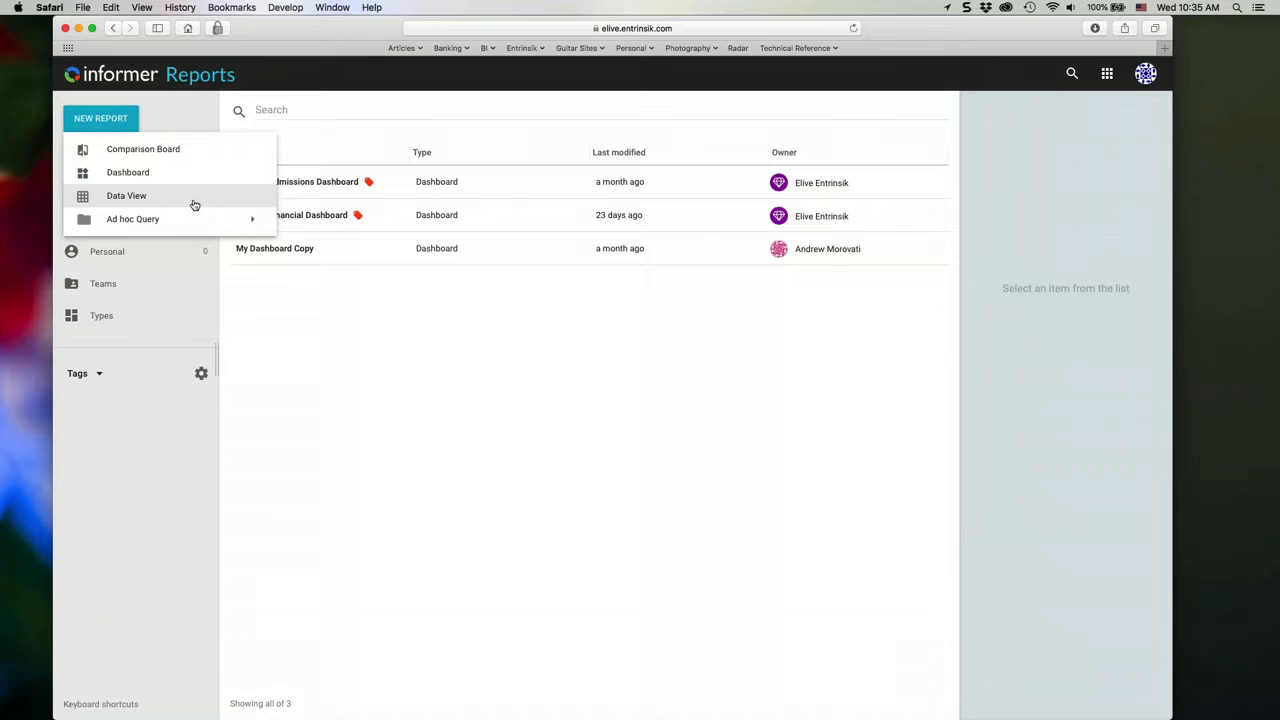
- Create a new dashboard report named "Admissions Dashboards" based on the Ellucian Live Applications dataset
{"action": "mouse_move", "coordinate": [170, 224]}
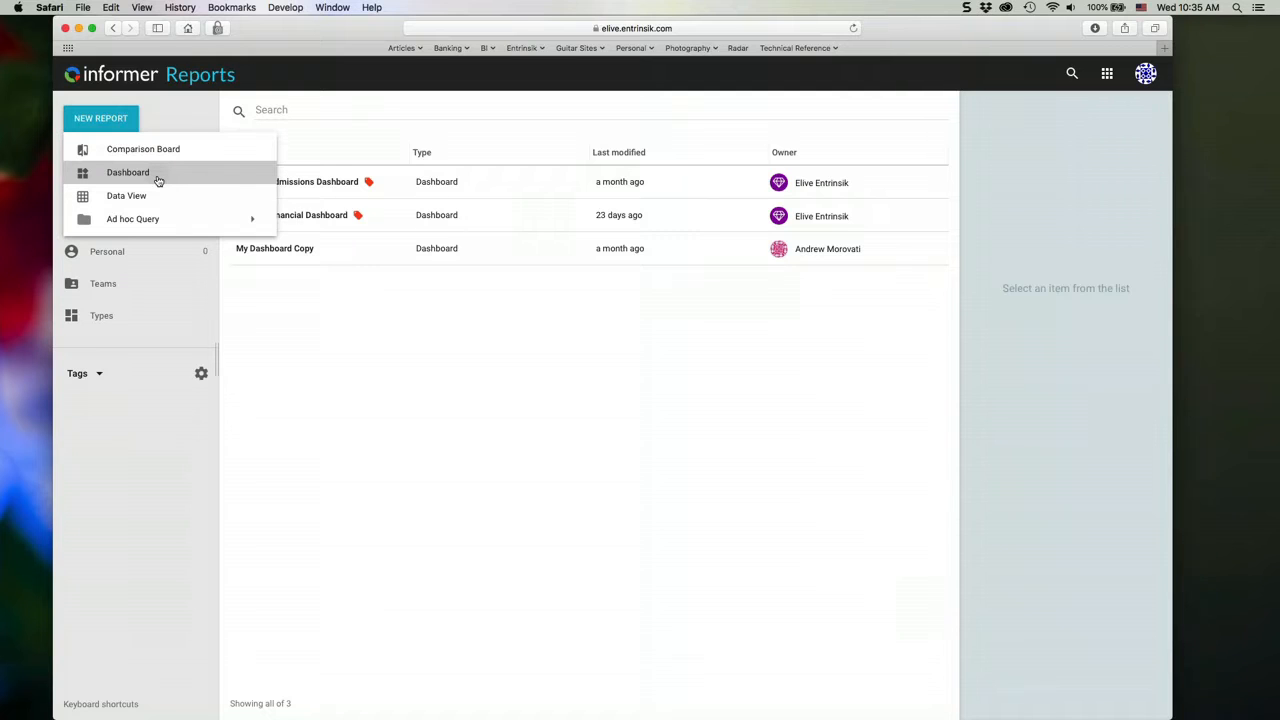
{"action": "left_click", "coordinate": [158, 180]}
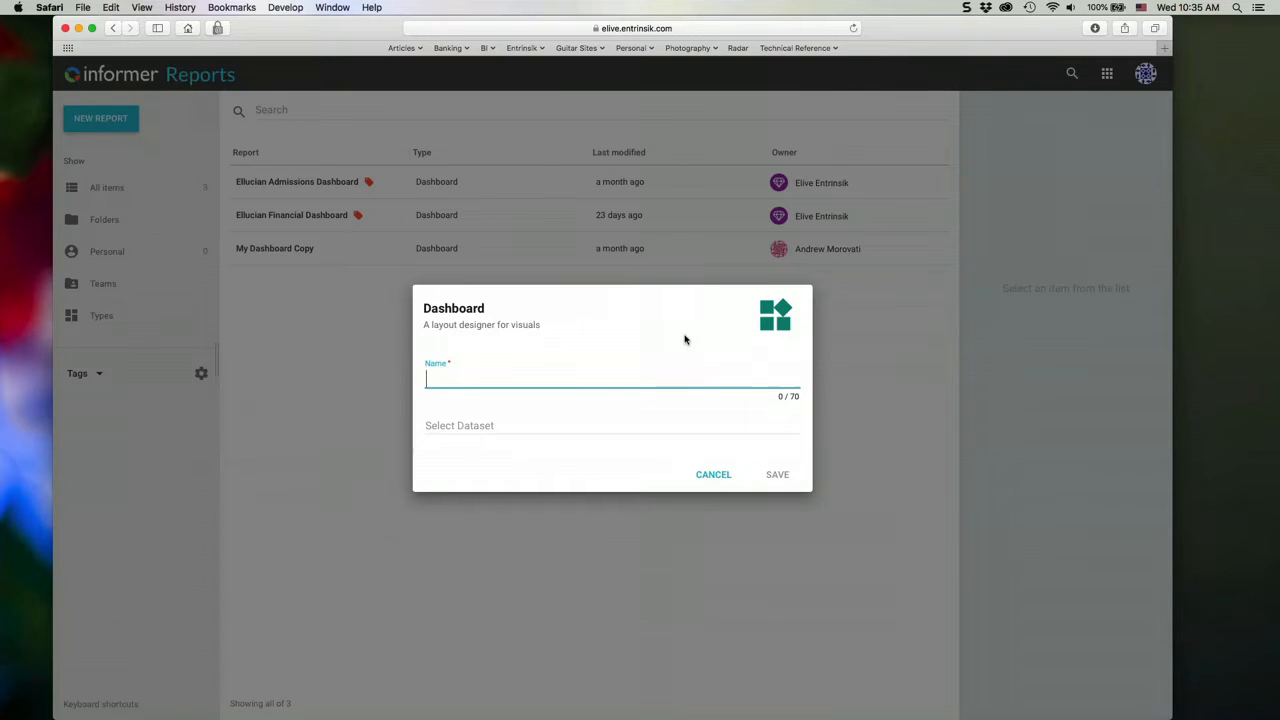
{"action": "type", "text": "Admissions Dashboards"}
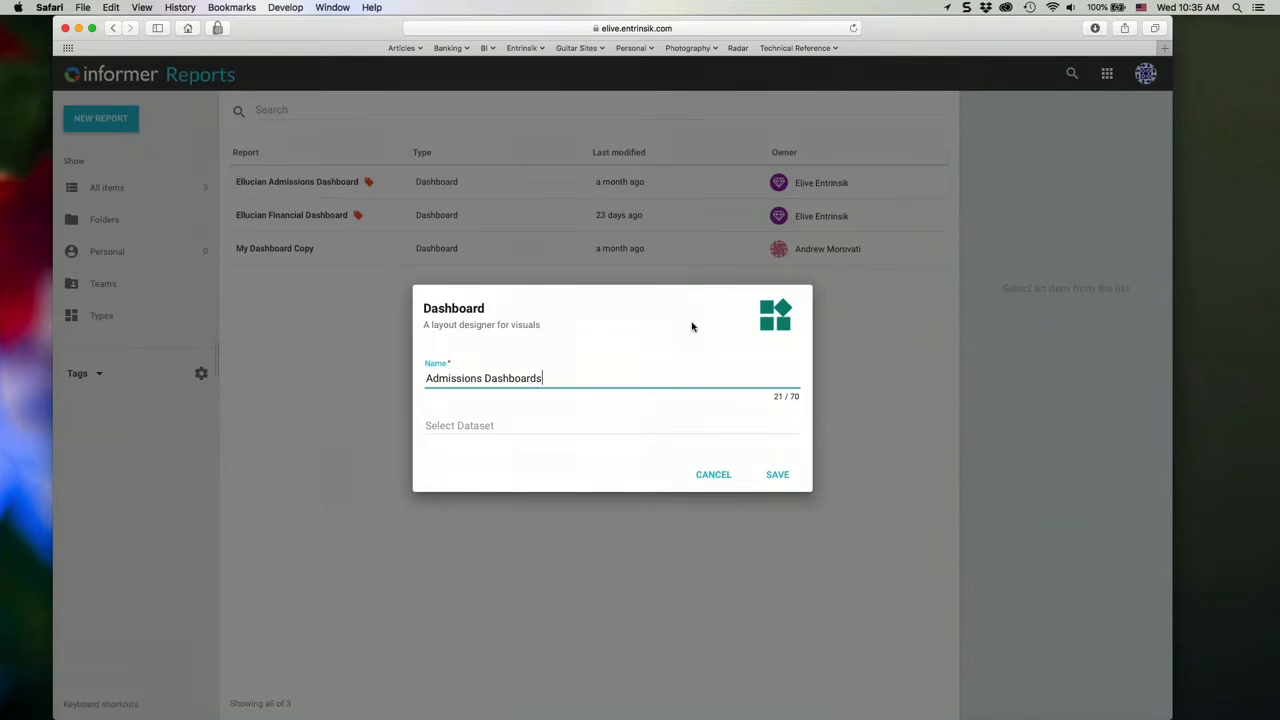
{"action": "left_click", "coordinate": [520, 424]}
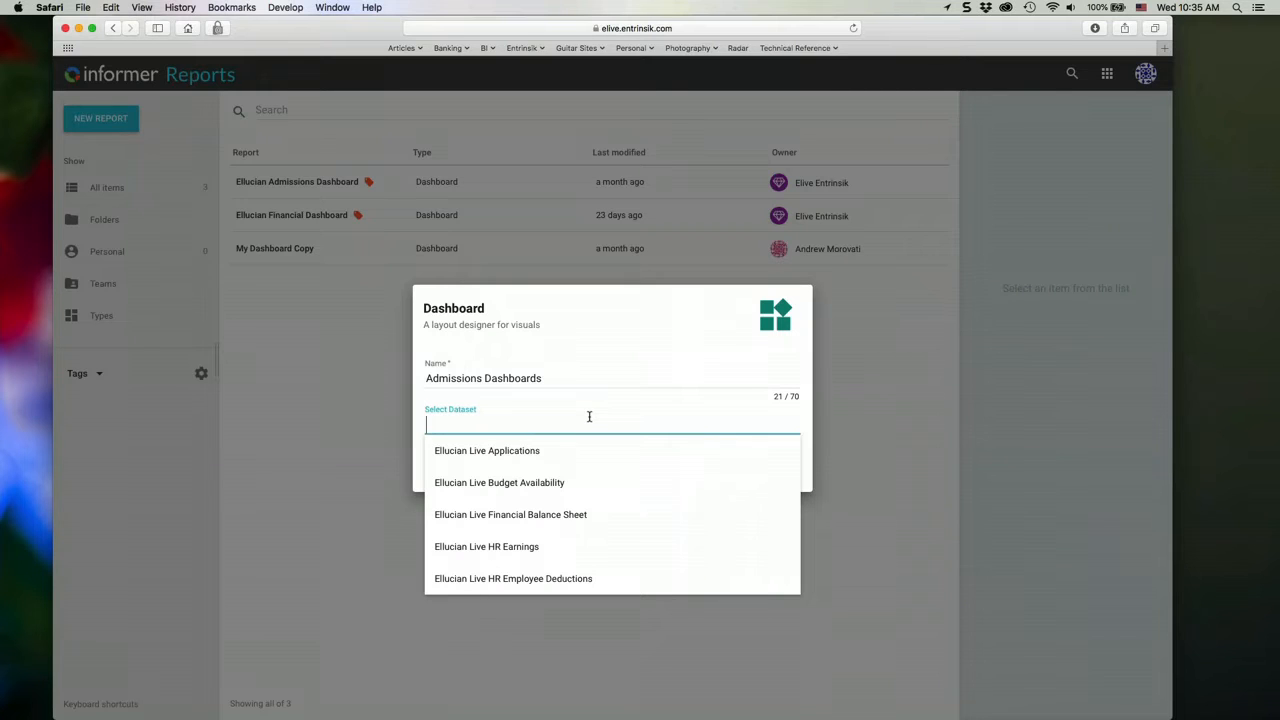
{"action": "left_click", "coordinate": [563, 452]}
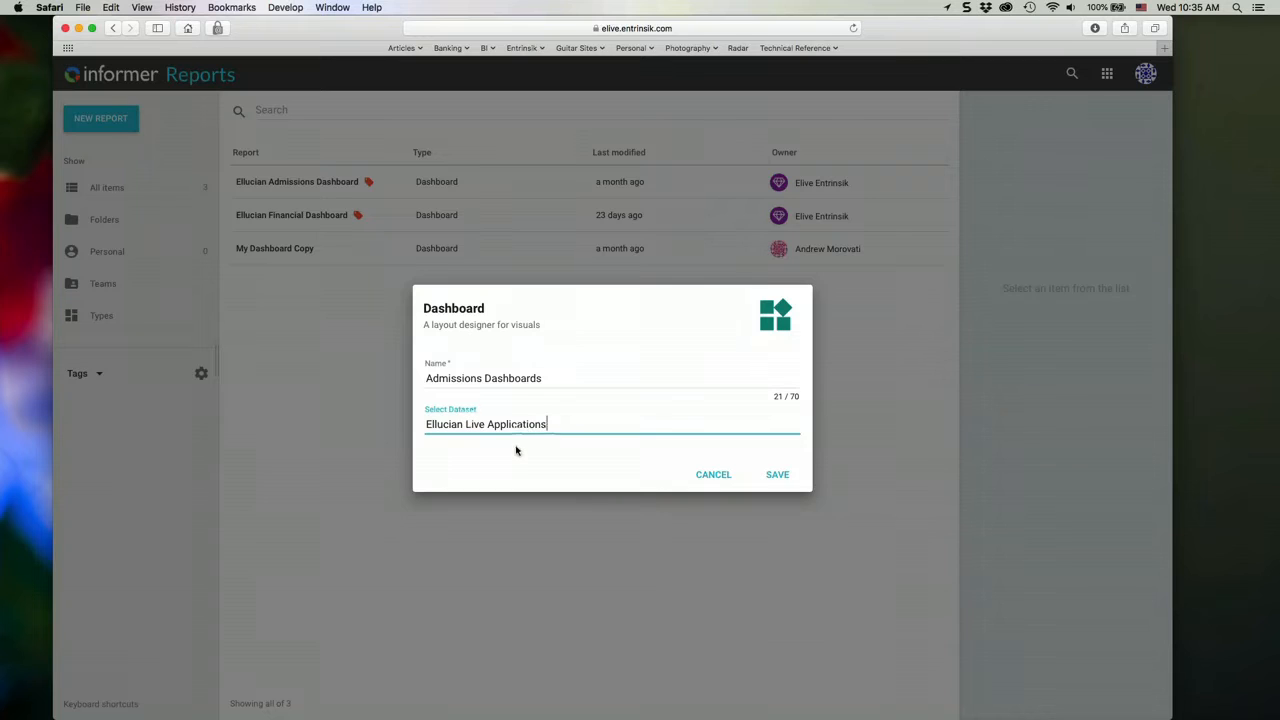
{"action": "left_click", "coordinate": [777, 474]}
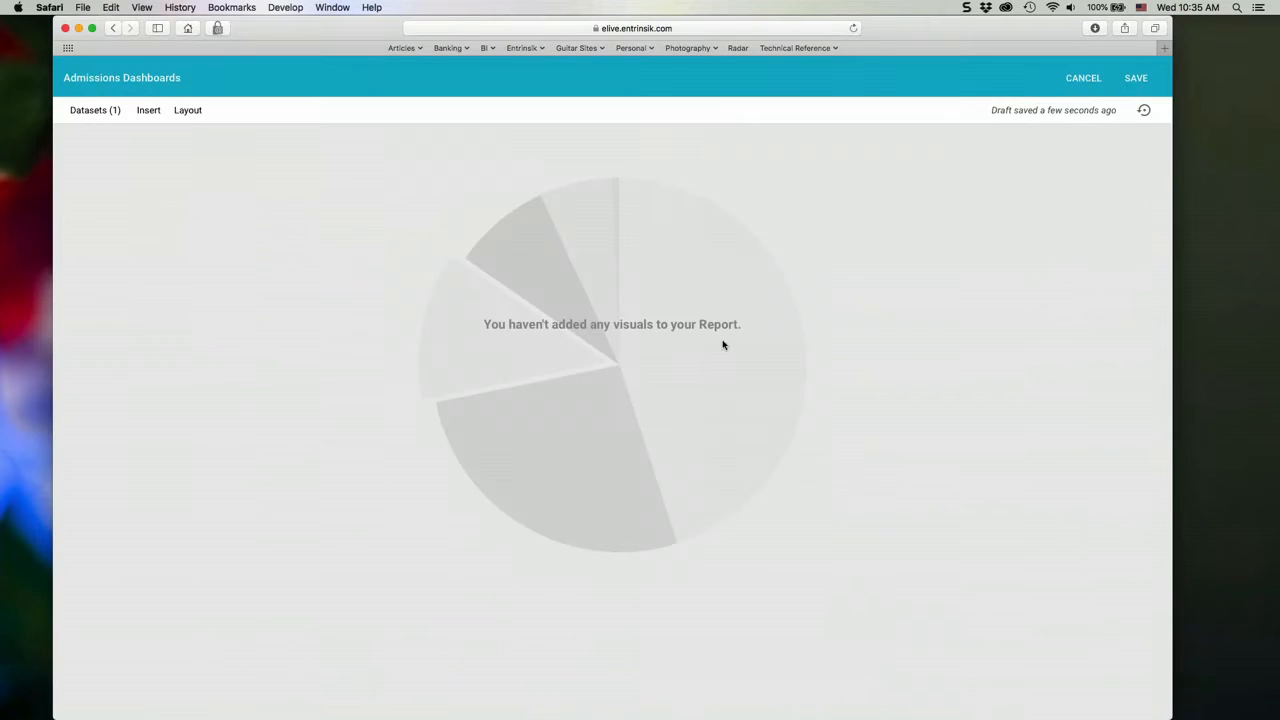
{"action": "left_click", "coordinate": [96, 113]}
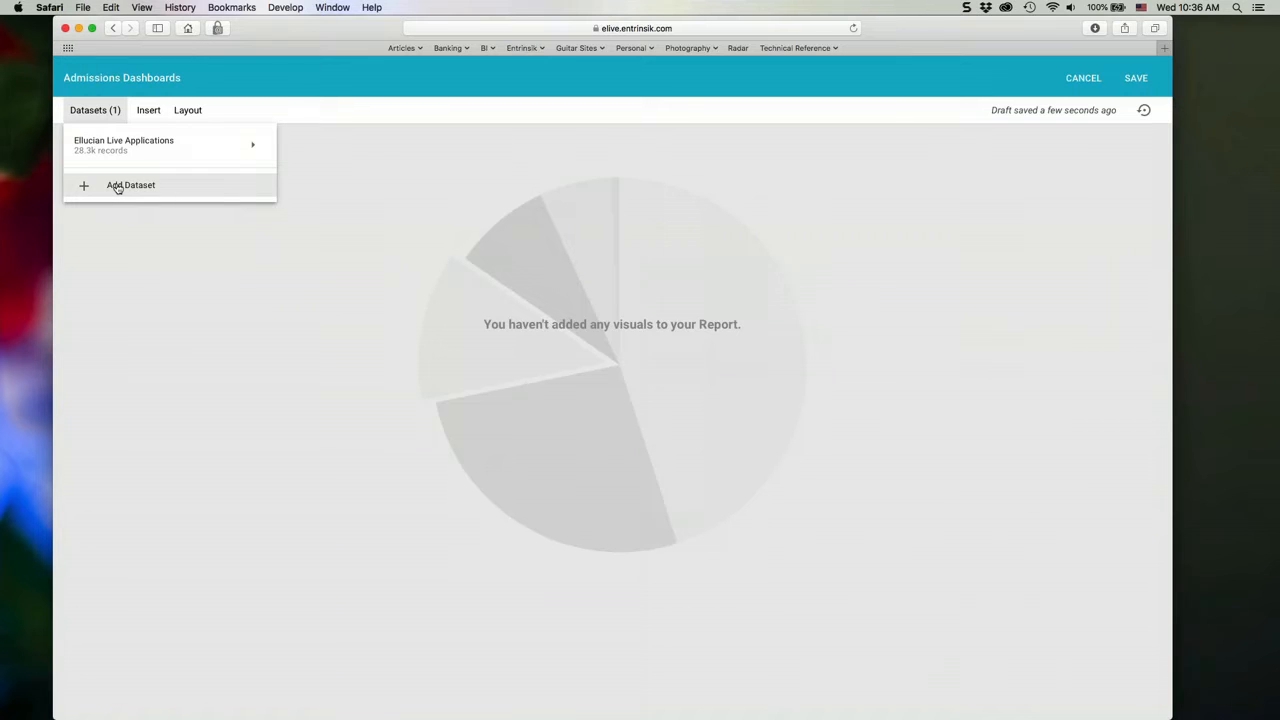
{"action": "mouse_move", "coordinate": [129, 158]}
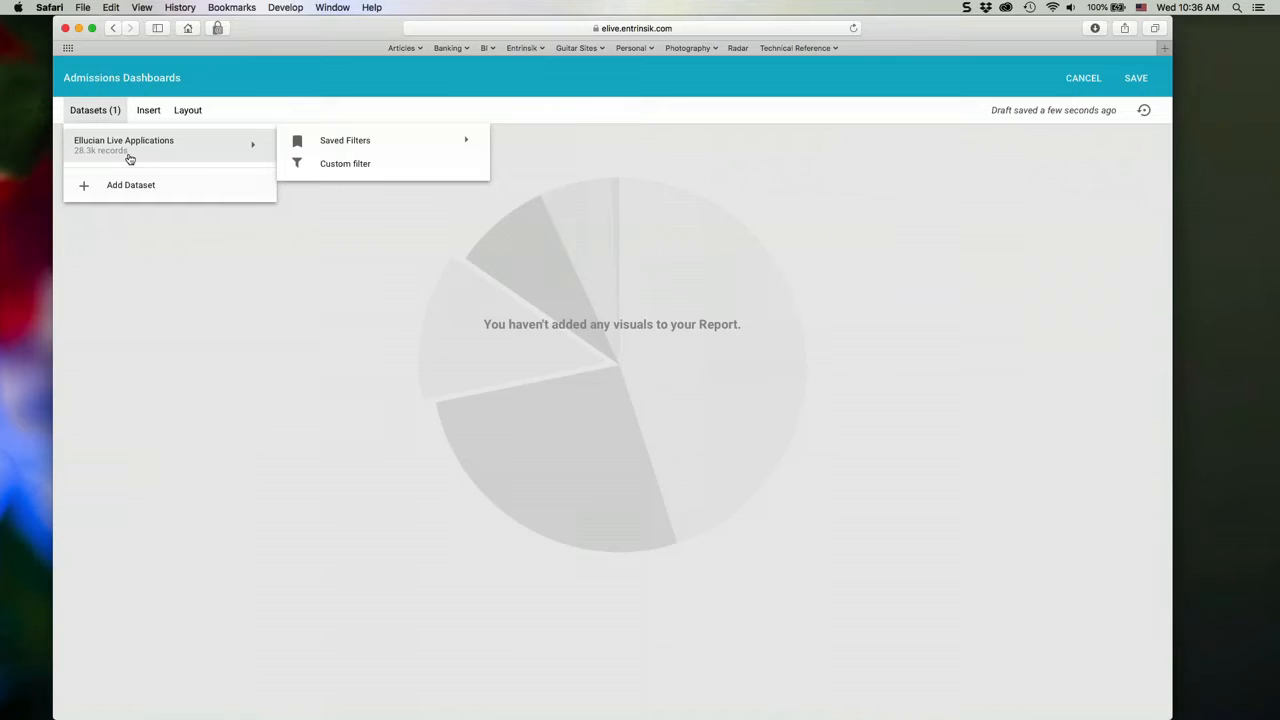
{"action": "left_click", "coordinate": [373, 389]}
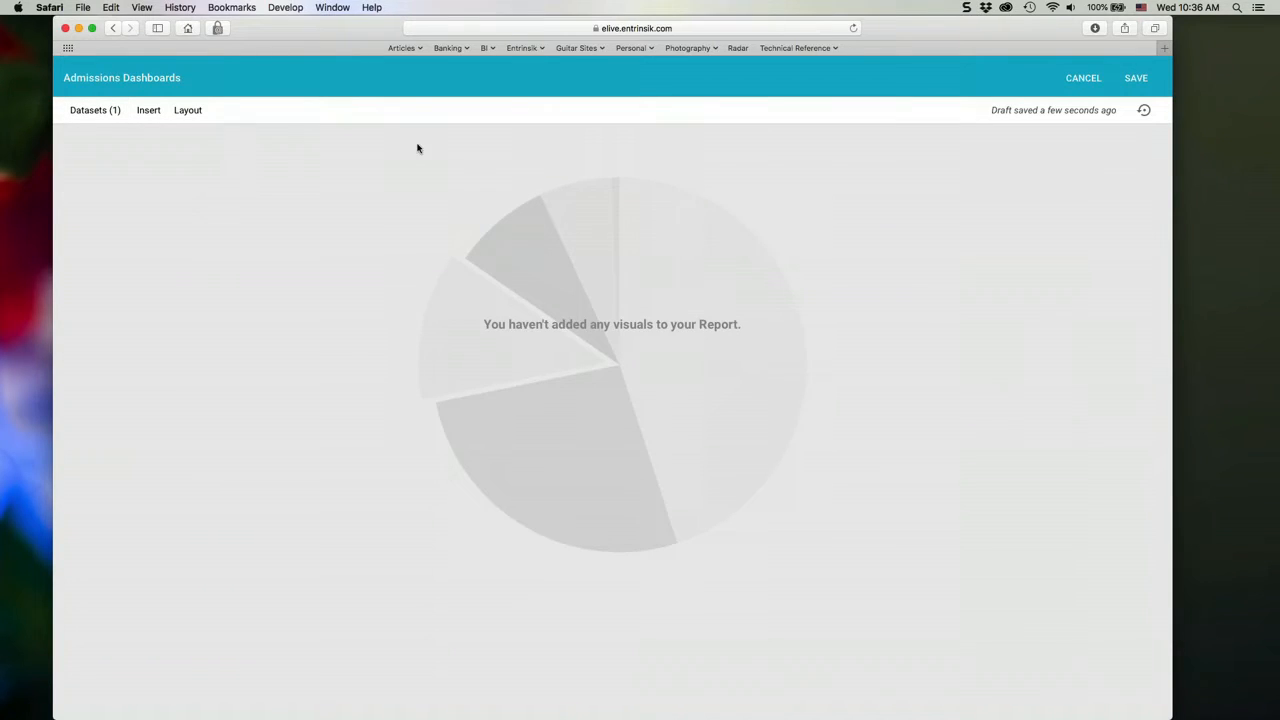
- Discover visuals for the Academic Year field and switch the first suggested chart from bar to column
{"action": "left_click", "coordinate": [148, 111]}
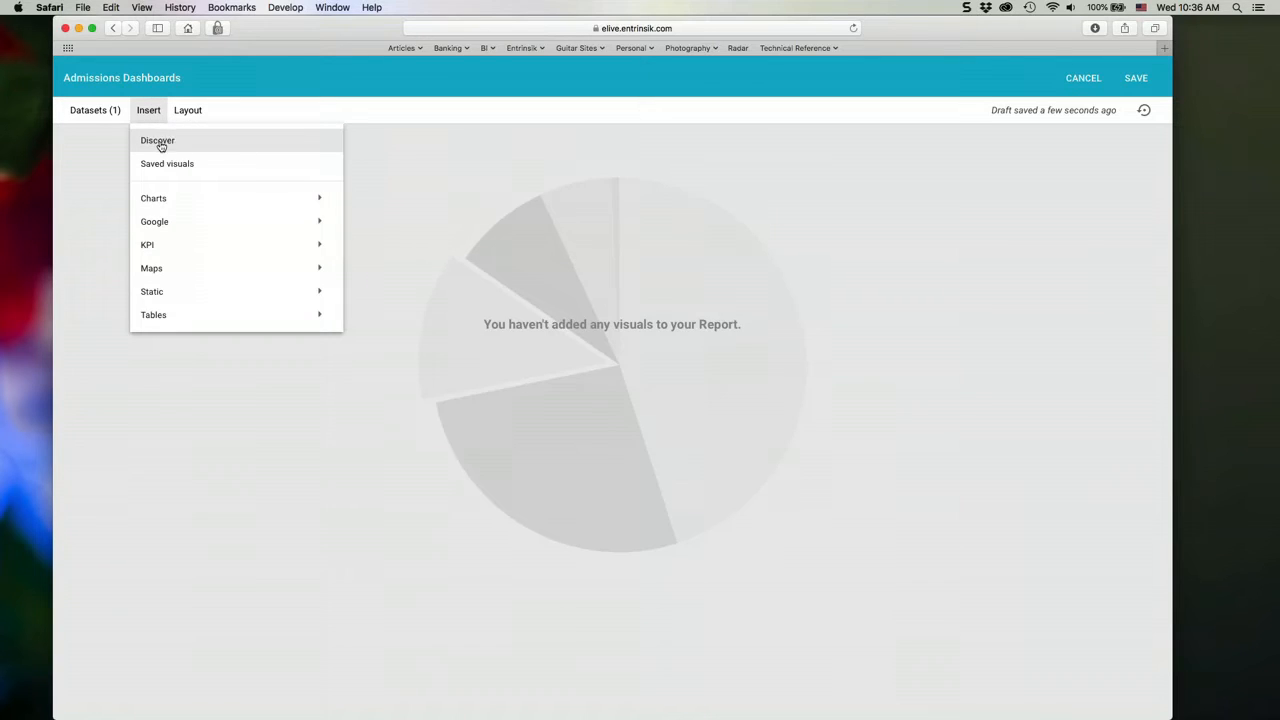
{"action": "left_click", "coordinate": [170, 145]}
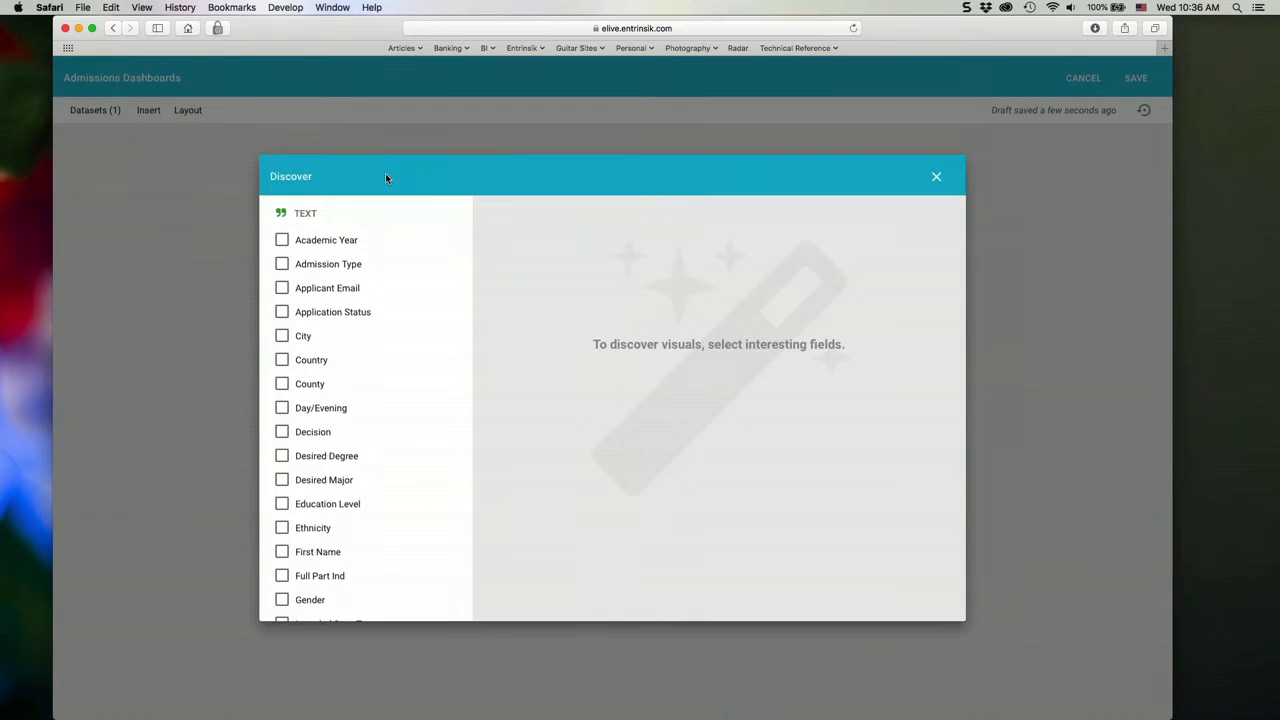
{"action": "left_click", "coordinate": [284, 241]}
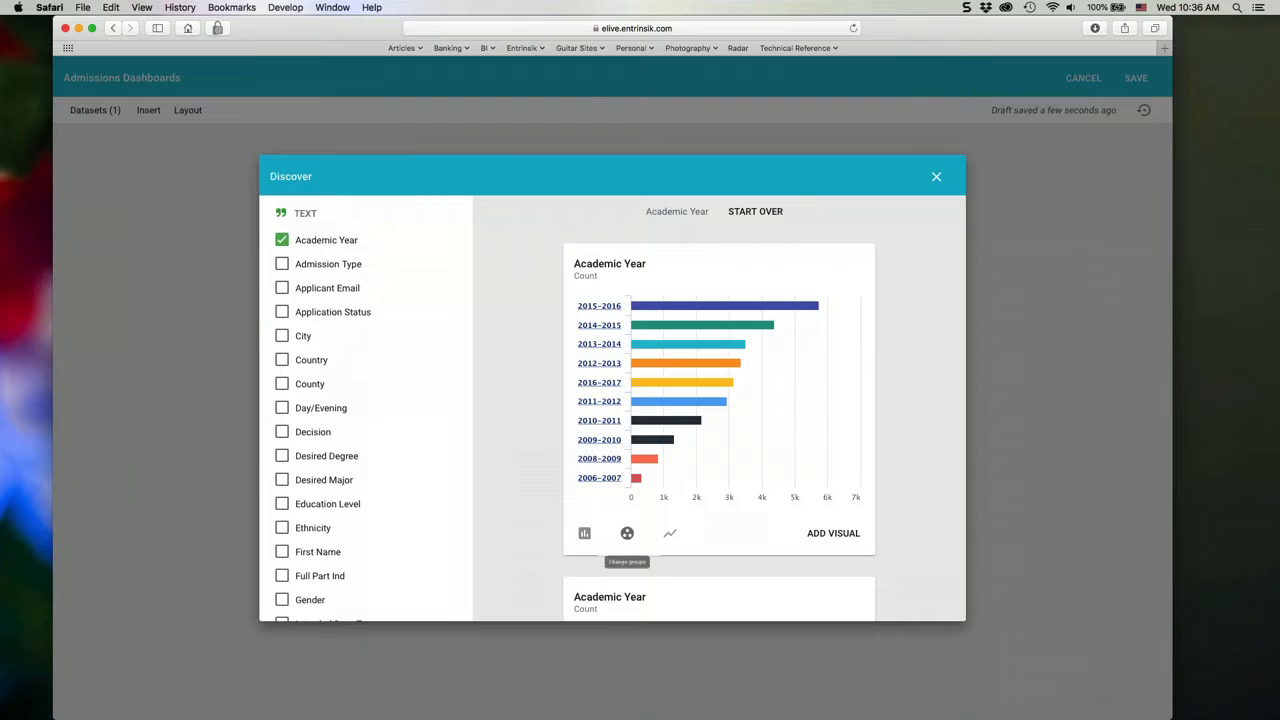
{"action": "scroll", "coordinate": [908, 536], "scroll_direction": "down", "scroll_amount": 1}
{"action": "scroll", "coordinate": [908, 536], "scroll_direction": "down", "scroll_amount": 2}
{"action": "scroll", "coordinate": [908, 536], "scroll_direction": "up", "scroll_amount": 3}
{"action": "left_click", "coordinate": [584, 533]}
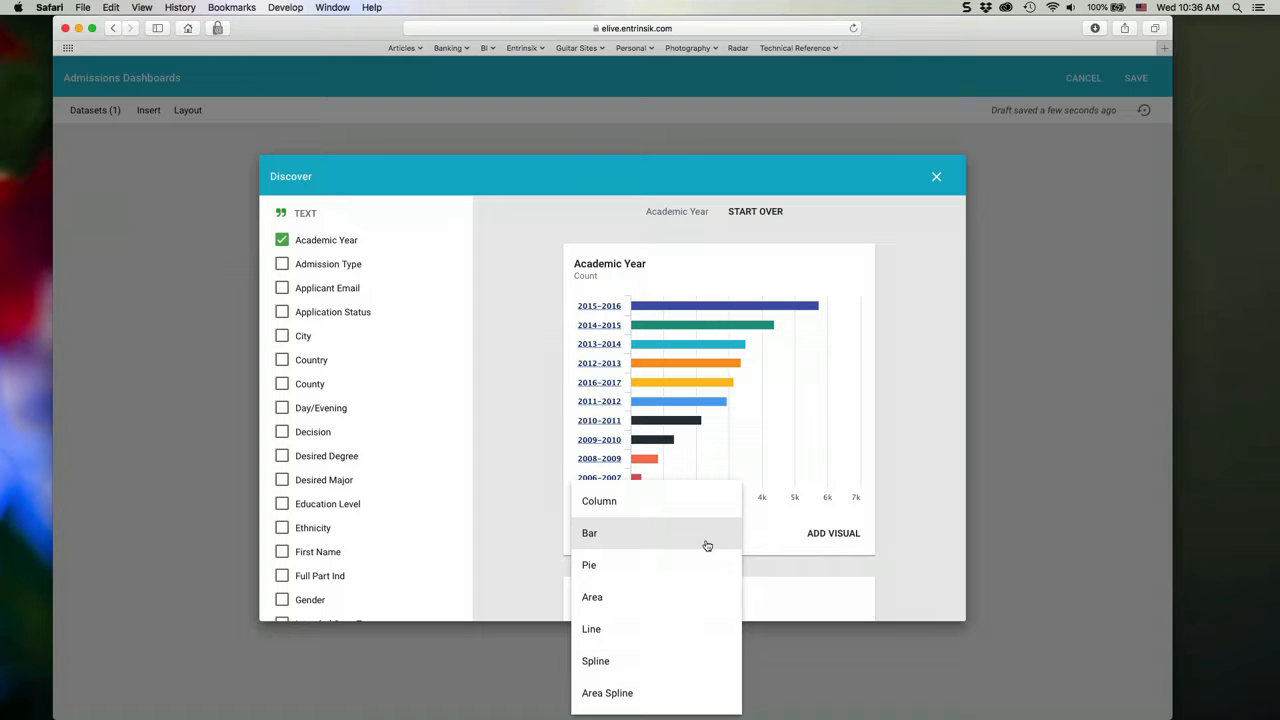
{"action": "left_click", "coordinate": [706, 545]}
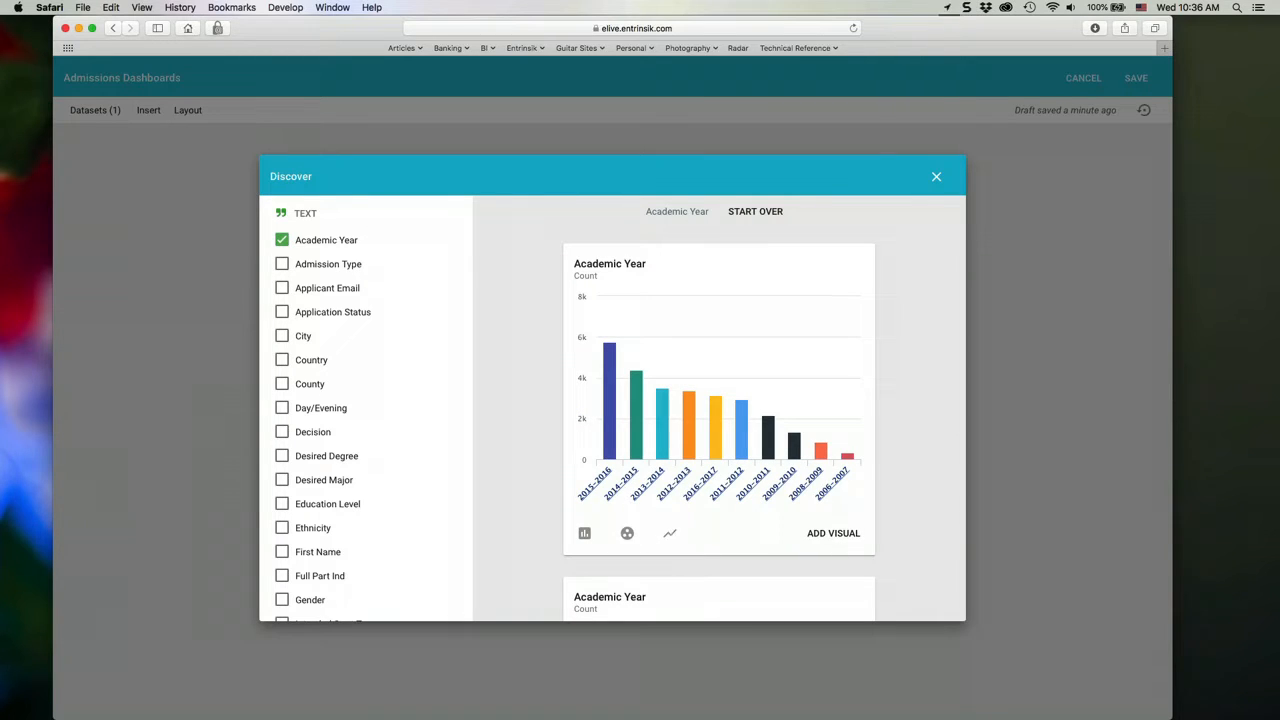
- Add the Academic Year column chart to the dashboard and widen it
{"action": "left_click", "coordinate": [829, 533]}
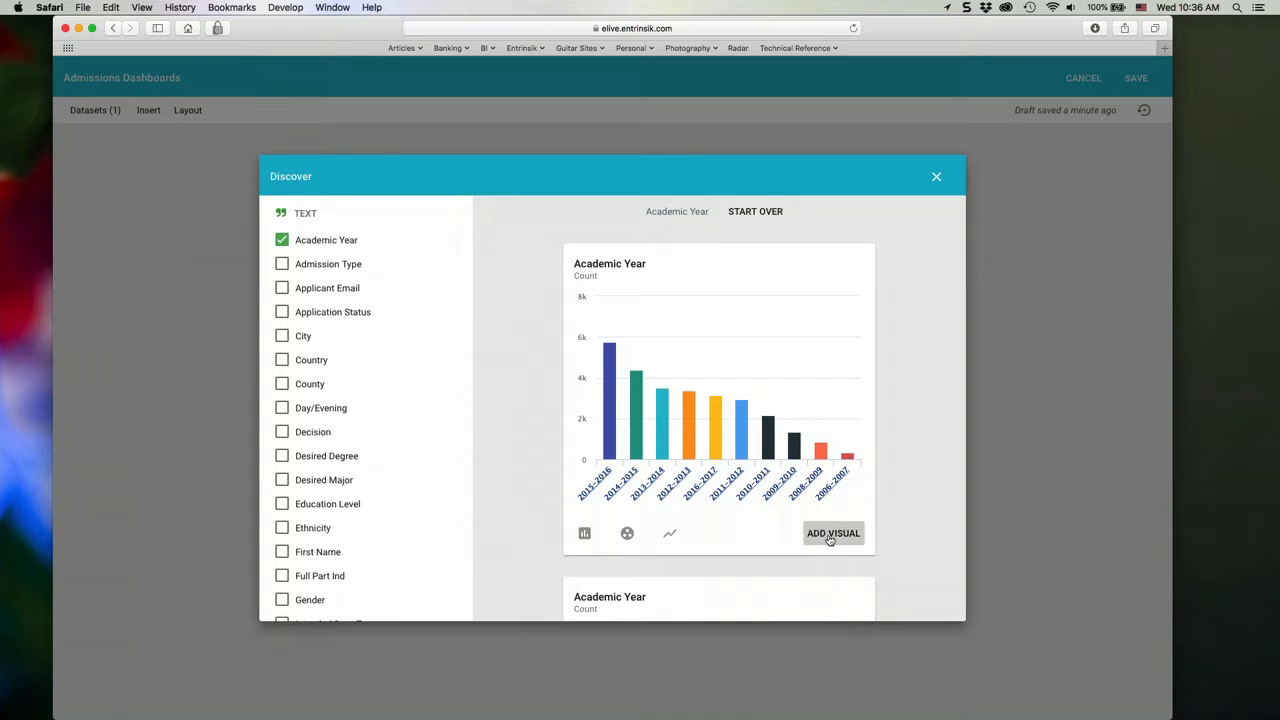
{"action": "left_click", "coordinate": [935, 177]}
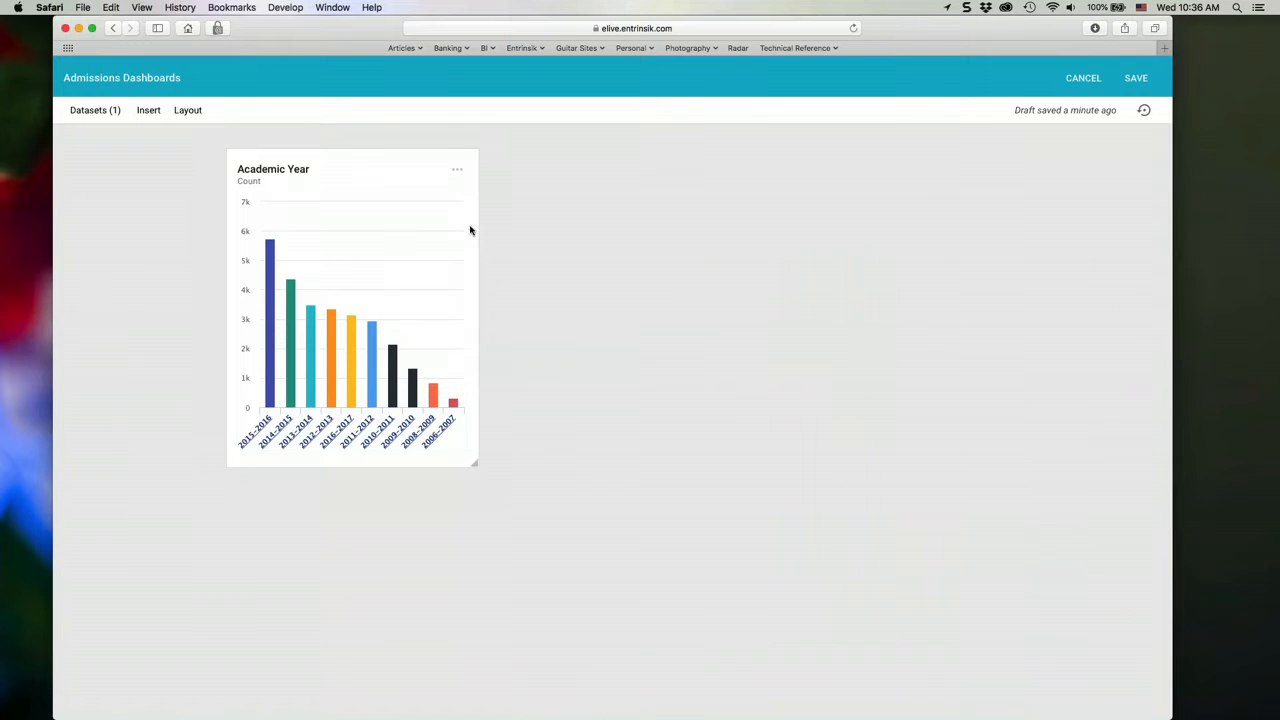
{"action": "left_click", "coordinate": [457, 170]}
{"action": "left_click_drag", "start_coordinate": [478, 231], "coordinate": [618, 230]}
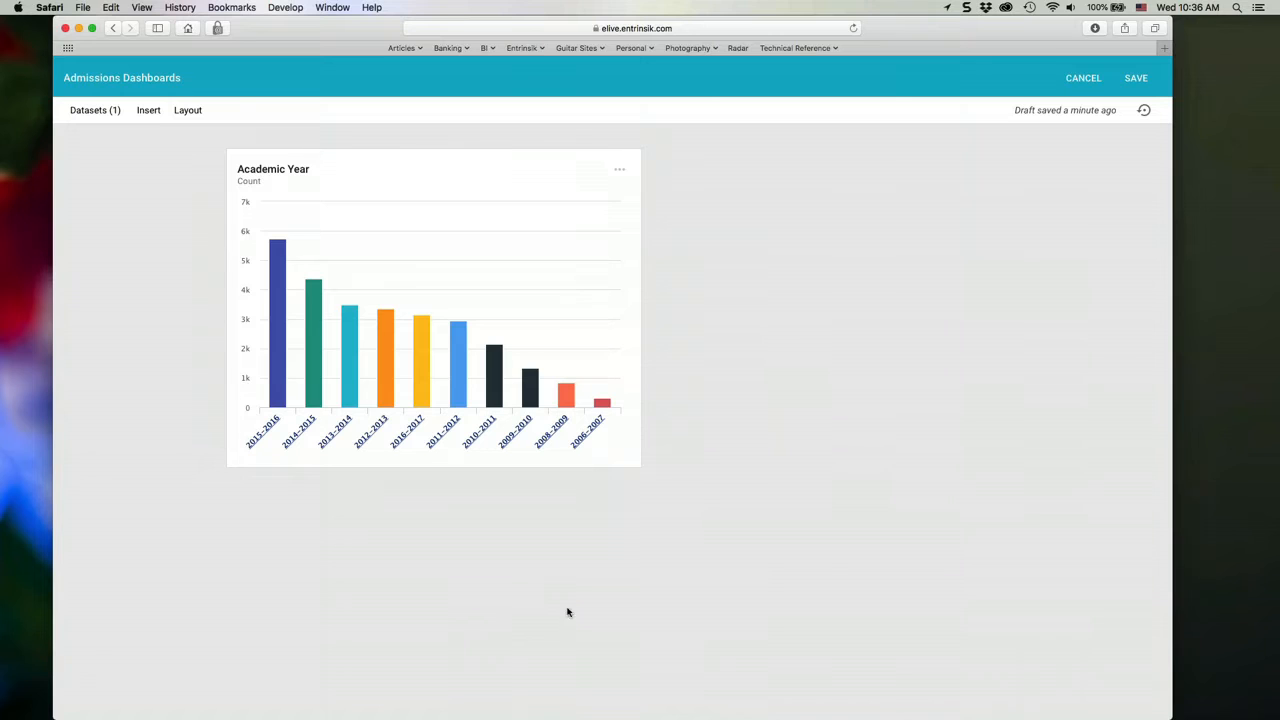
- Add the Acceptance Rate visual and the first Admission Type visual from the saved visuals
{"action": "left_click", "coordinate": [145, 114]}
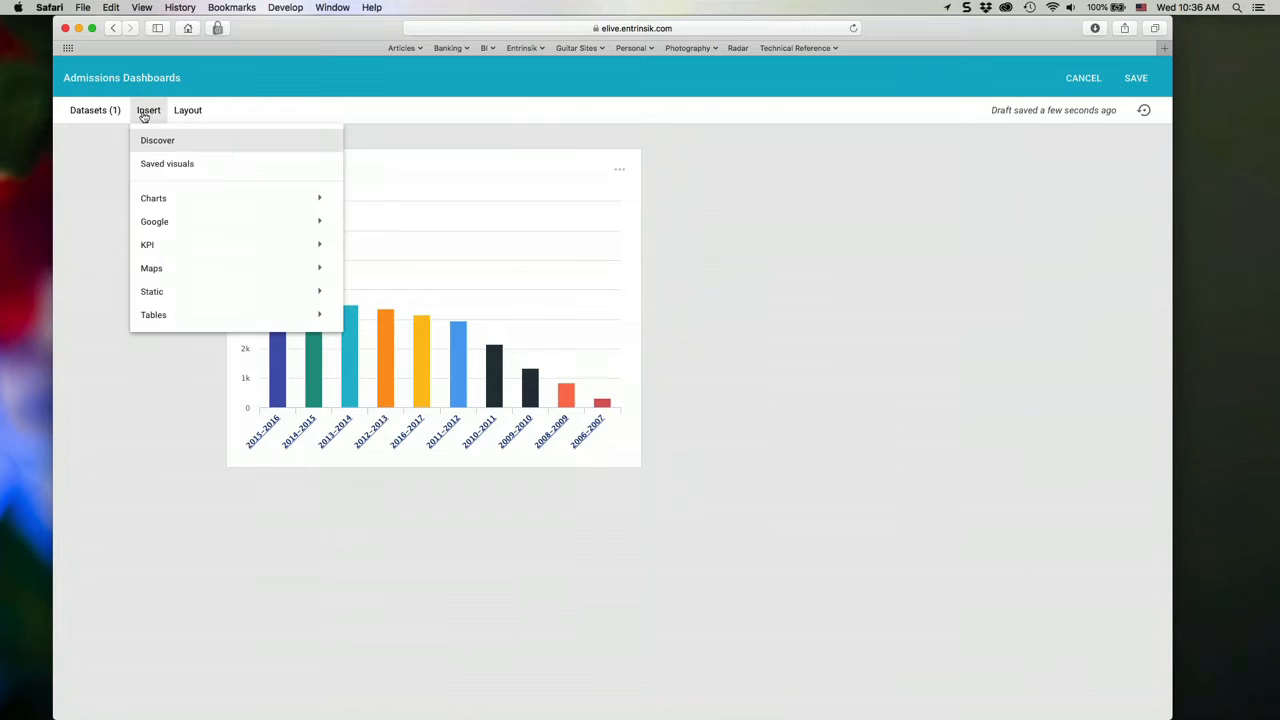
{"action": "left_click", "coordinate": [165, 166]}
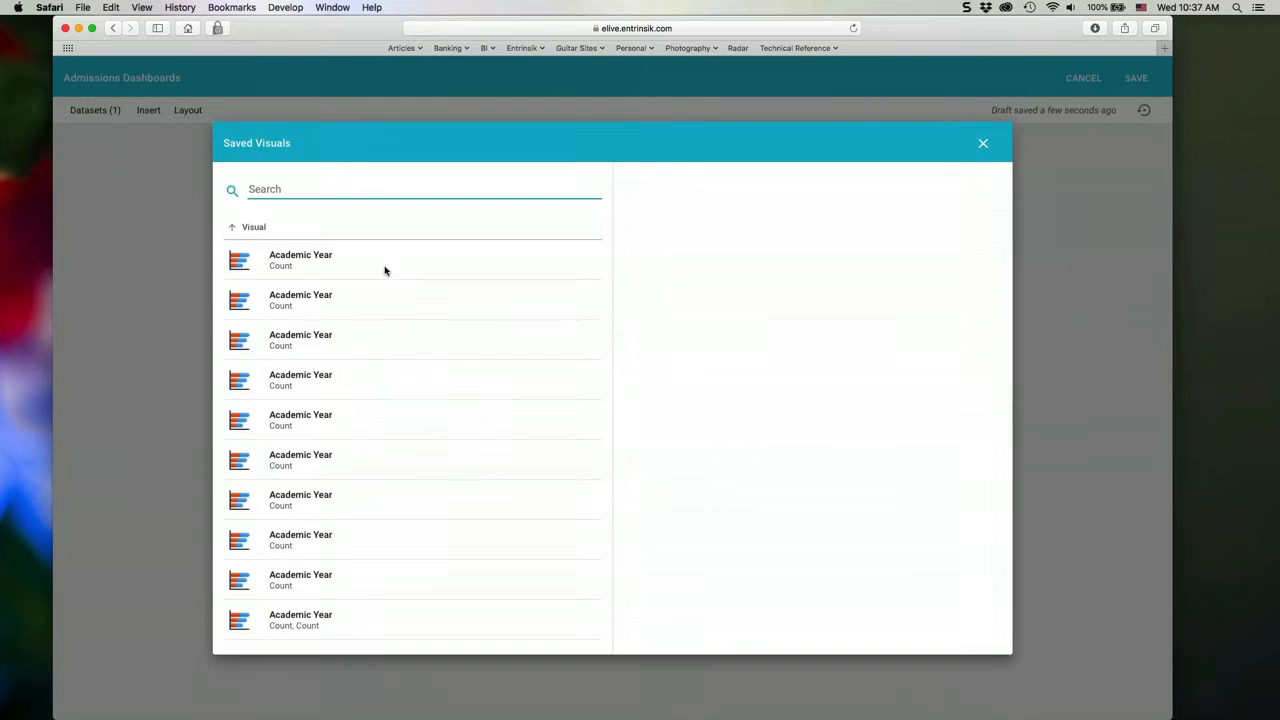
{"action": "scroll", "coordinate": [398, 287], "scroll_direction": "down", "scroll_amount": 8}
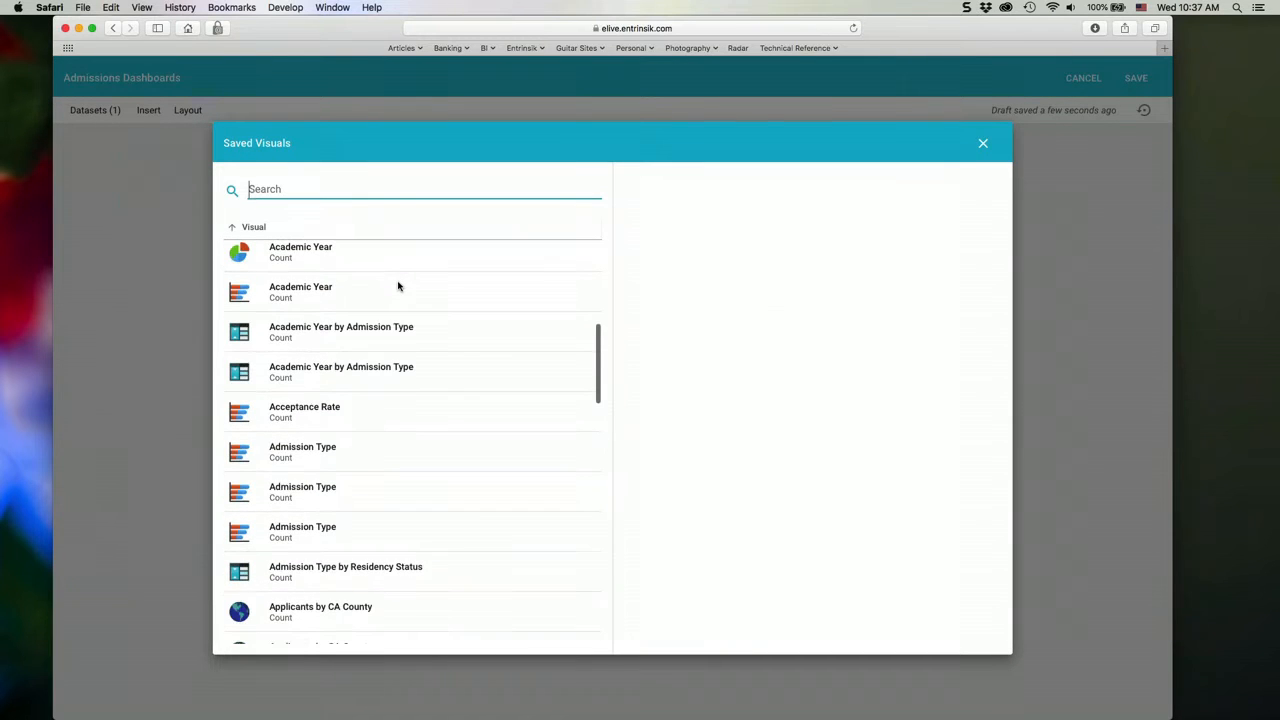
{"action": "left_click", "coordinate": [355, 425]}
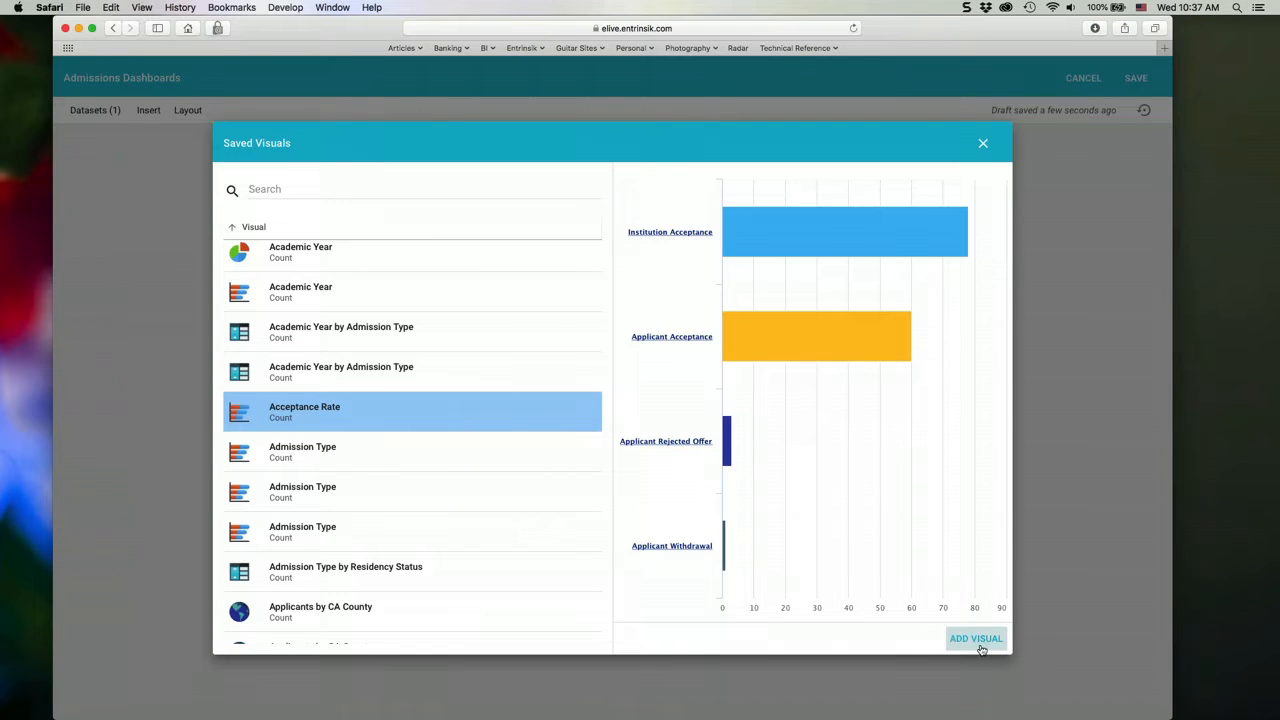
{"action": "left_click", "coordinate": [309, 452]}
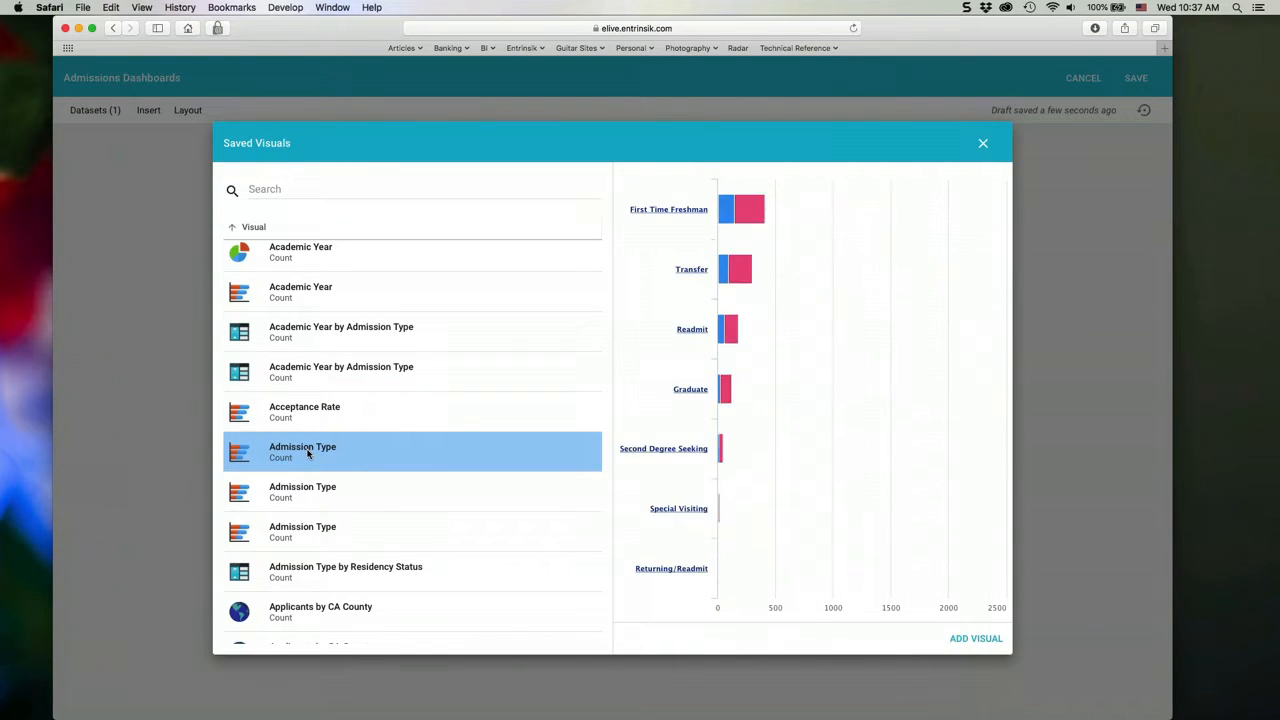
{"action": "left_click", "coordinate": [976, 638]}
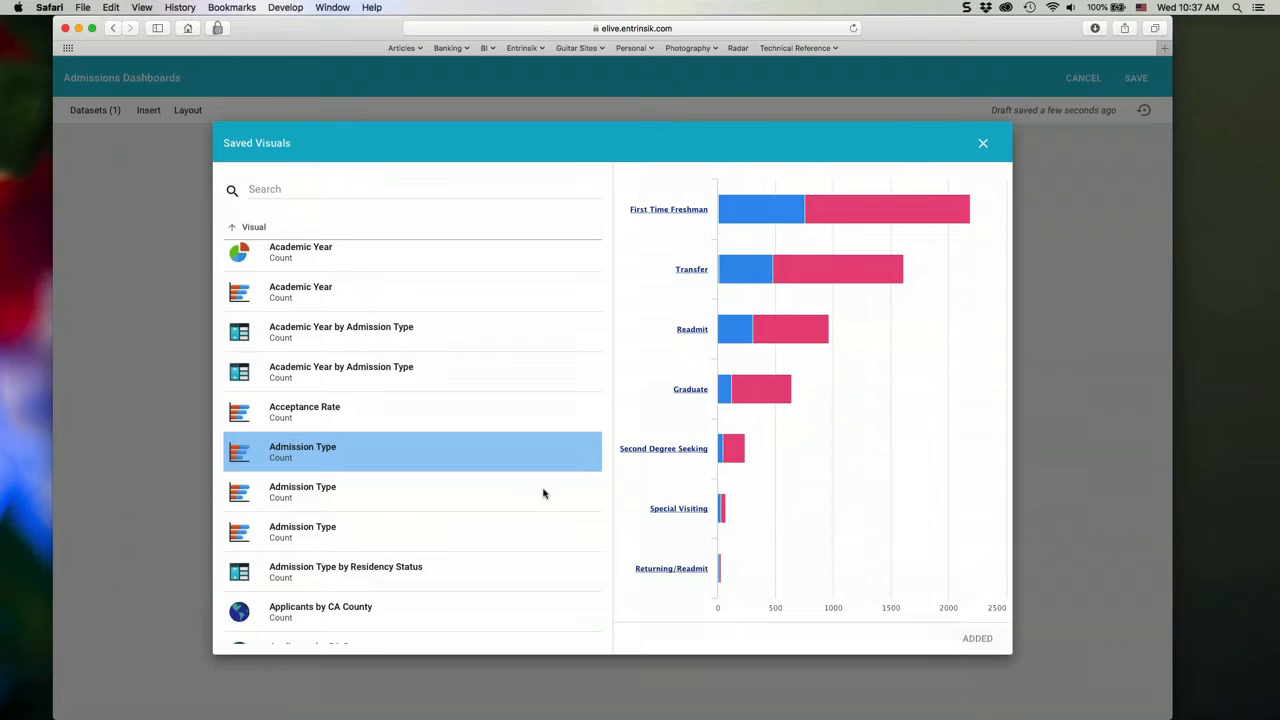
- Preview the saved county maps and add the Applicants by NC County visual to the dashboard
{"action": "scroll", "coordinate": [543, 493], "scroll_direction": "down", "scroll_amount": 2}
{"action": "left_click", "coordinate": [555, 519]}
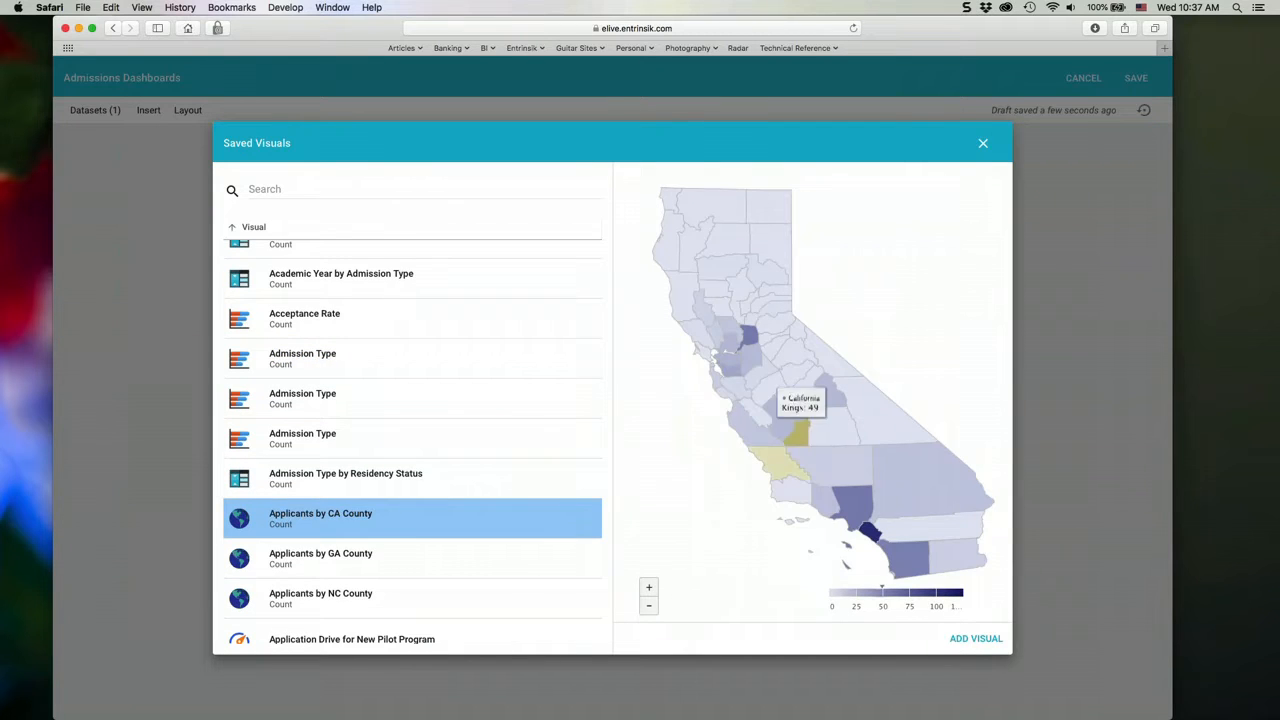
{"action": "left_click", "coordinate": [432, 560]}
{"action": "left_click", "coordinate": [445, 594]}
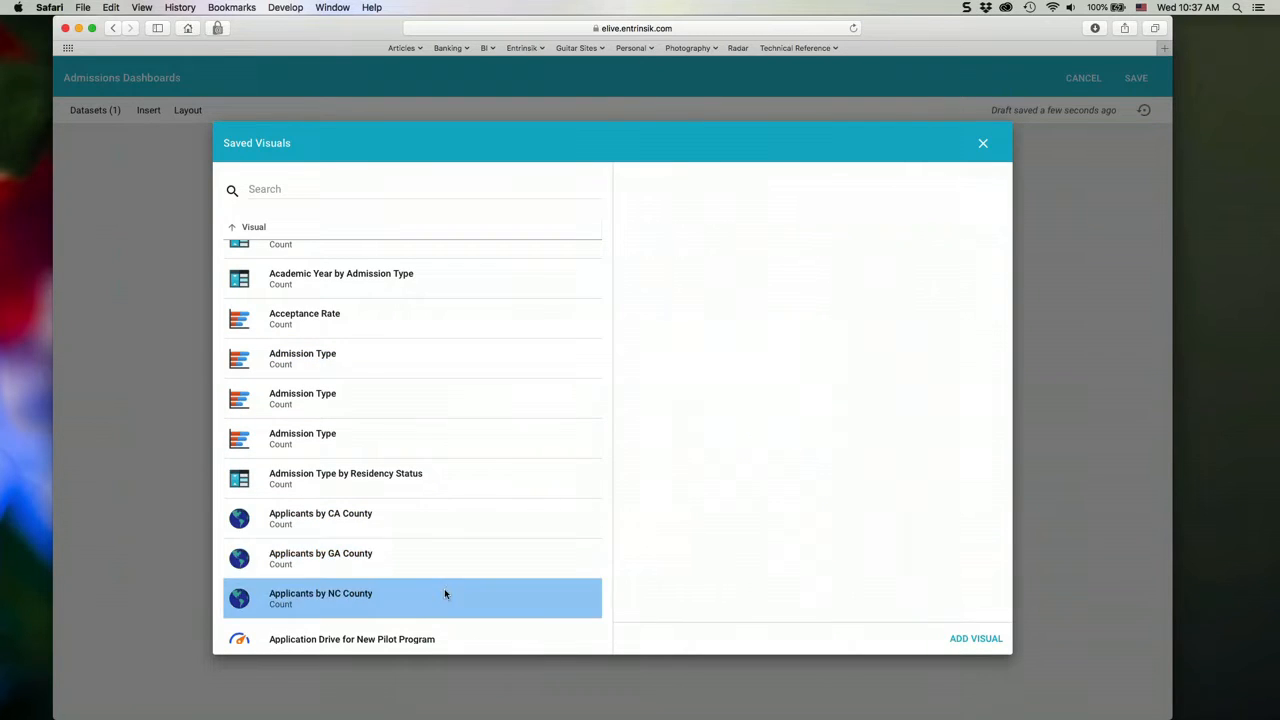
{"action": "scroll", "coordinate": [417, 521], "scroll_direction": "down", "scroll_amount": 5}
{"action": "left_click", "coordinate": [437, 468]}
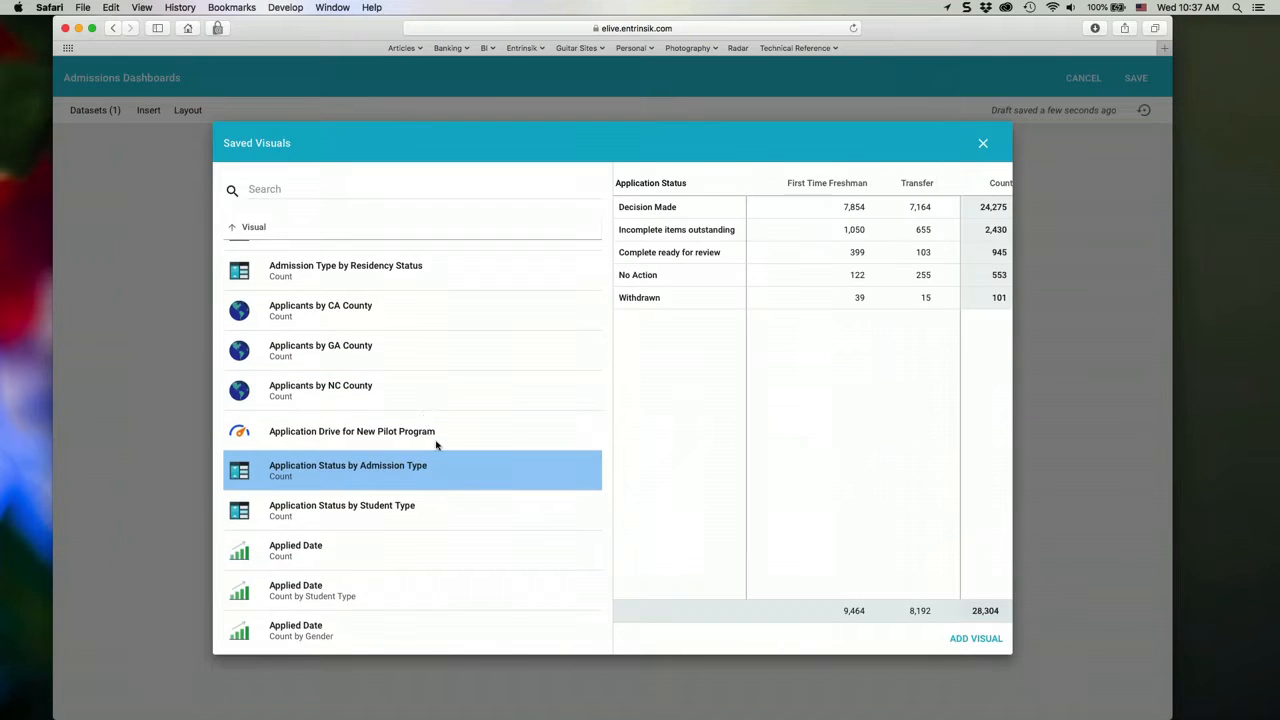
{"action": "left_click", "coordinate": [381, 384]}
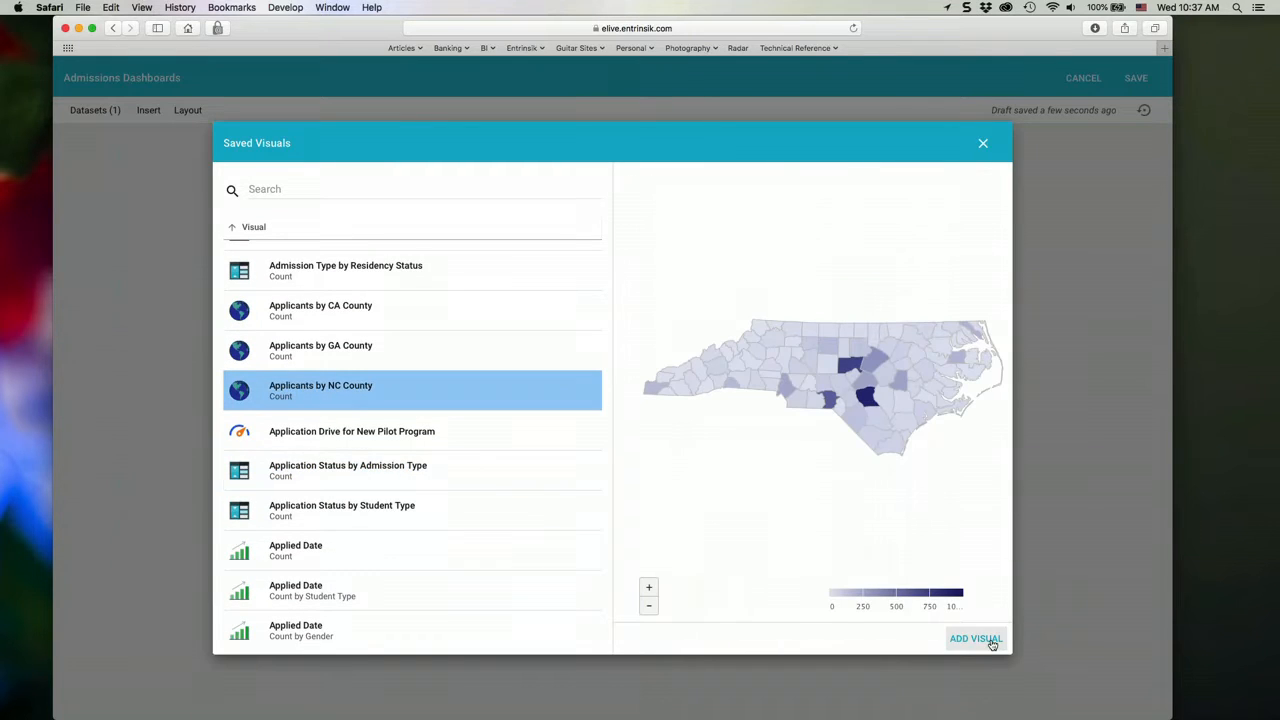
- Add the saved Application Drive for New Pilot Program gauge and close the saved visuals
{"action": "left_click", "coordinate": [428, 440]}
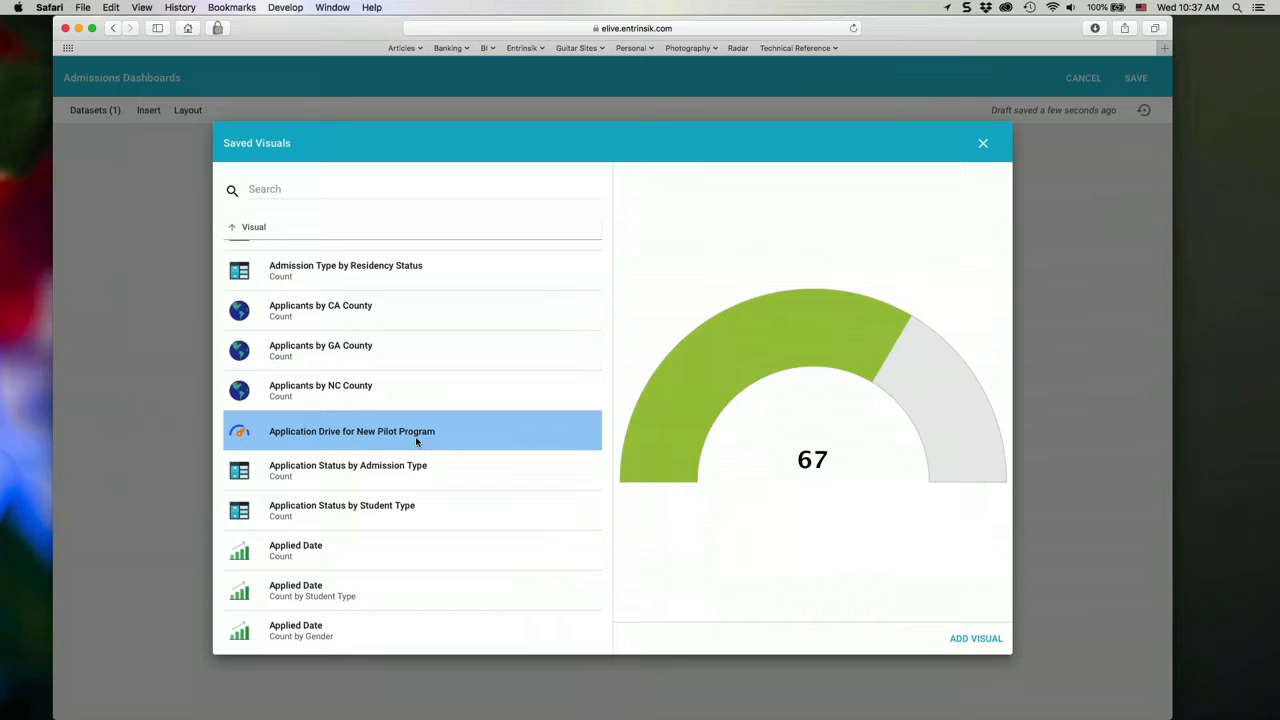
{"action": "left_click", "coordinate": [976, 640]}
{"action": "scroll", "coordinate": [480, 541], "scroll_direction": "down", "scroll_amount": 5}
{"action": "scroll", "coordinate": [480, 541], "scroll_direction": "down", "scroll_amount": 12}
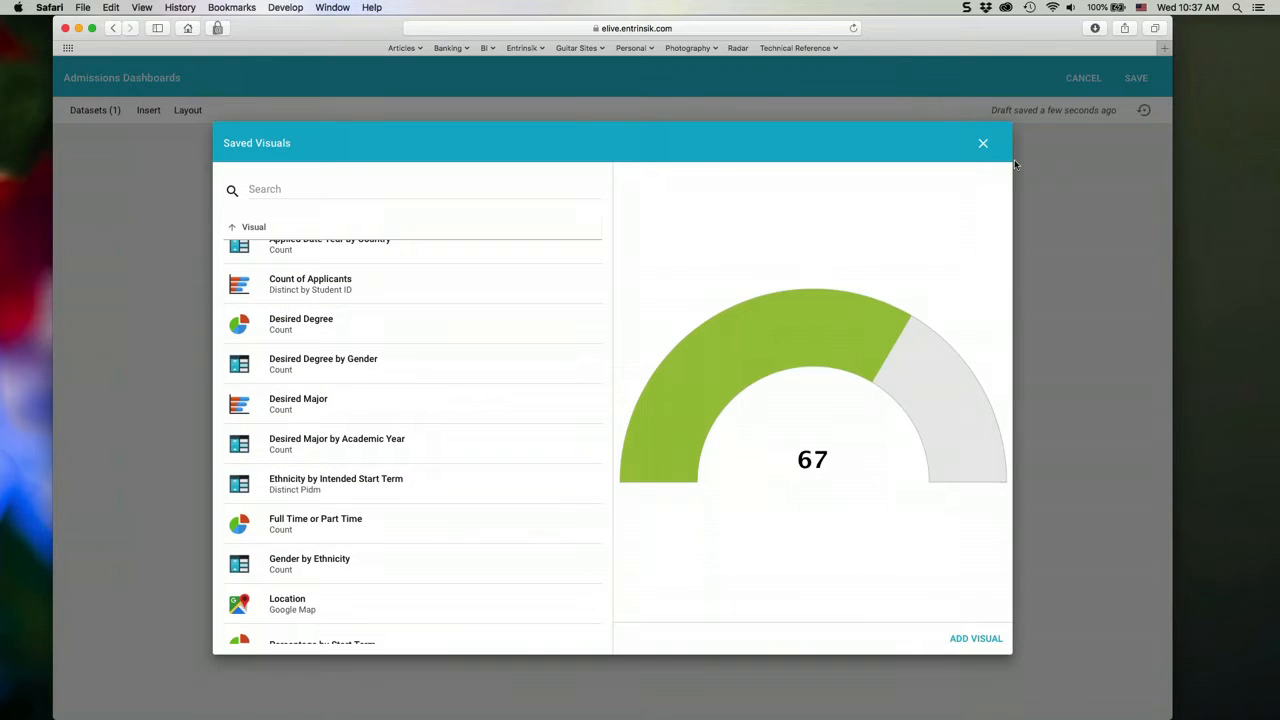
{"action": "left_click", "coordinate": [983, 143]}
- Move the Applicants by NC County map directly beside the Academic Year chart and widen it
{"action": "scroll", "coordinate": [1116, 320], "scroll_direction": "down", "scroll_amount": 2}
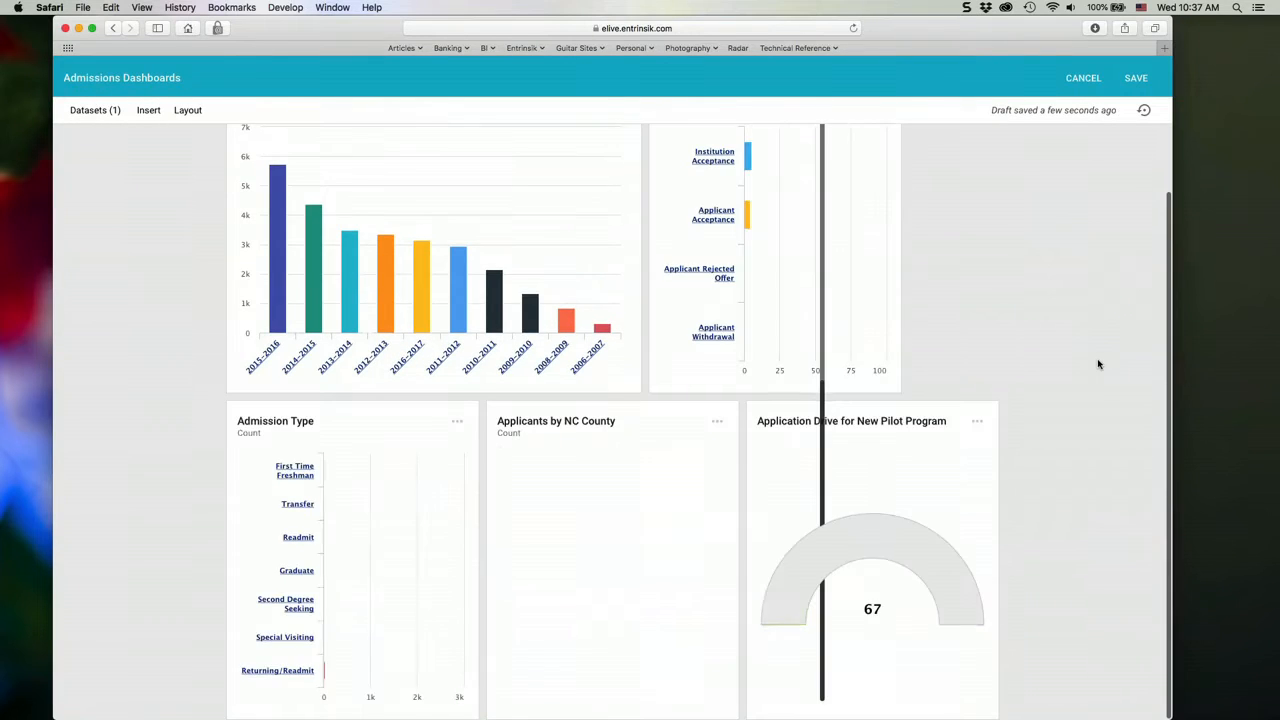
{"action": "scroll", "coordinate": [1097, 363], "scroll_direction": "up", "scroll_amount": 2}
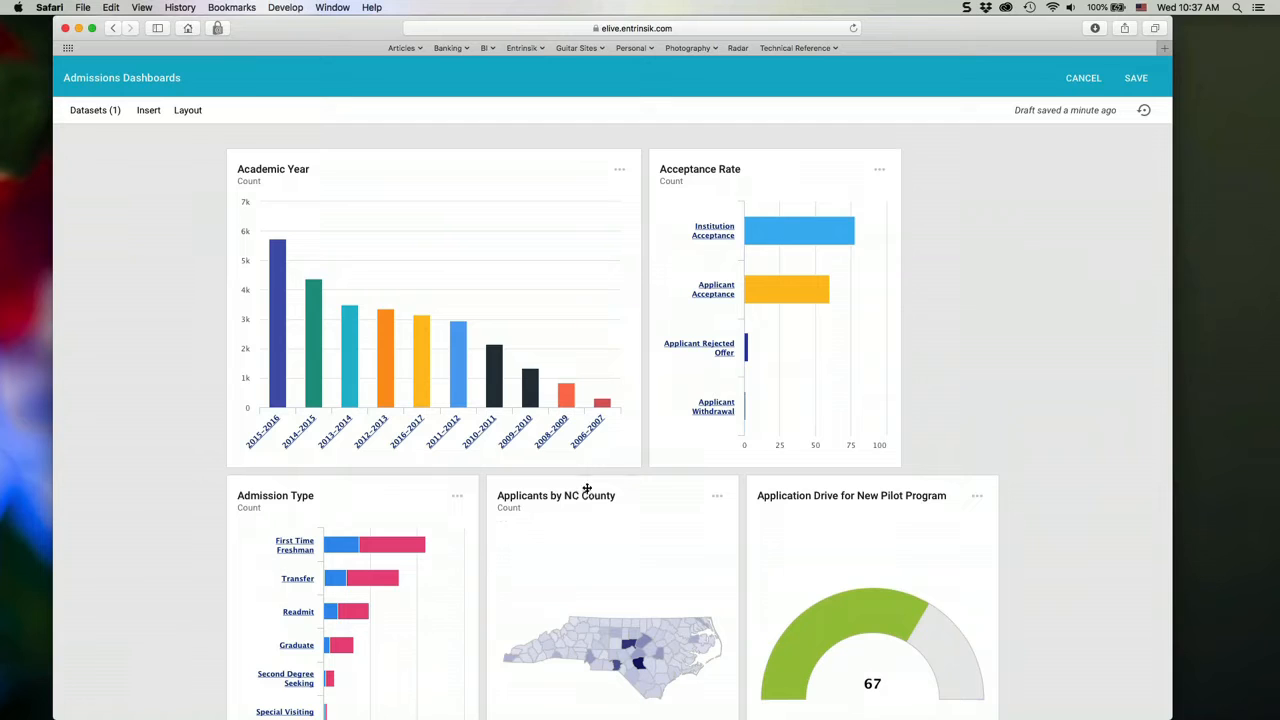
{"action": "left_click_drag", "start_coordinate": [610, 520], "coordinate": [850, 200]}
{"action": "left_click_drag", "start_coordinate": [474, 517], "coordinate": [451, 189]}
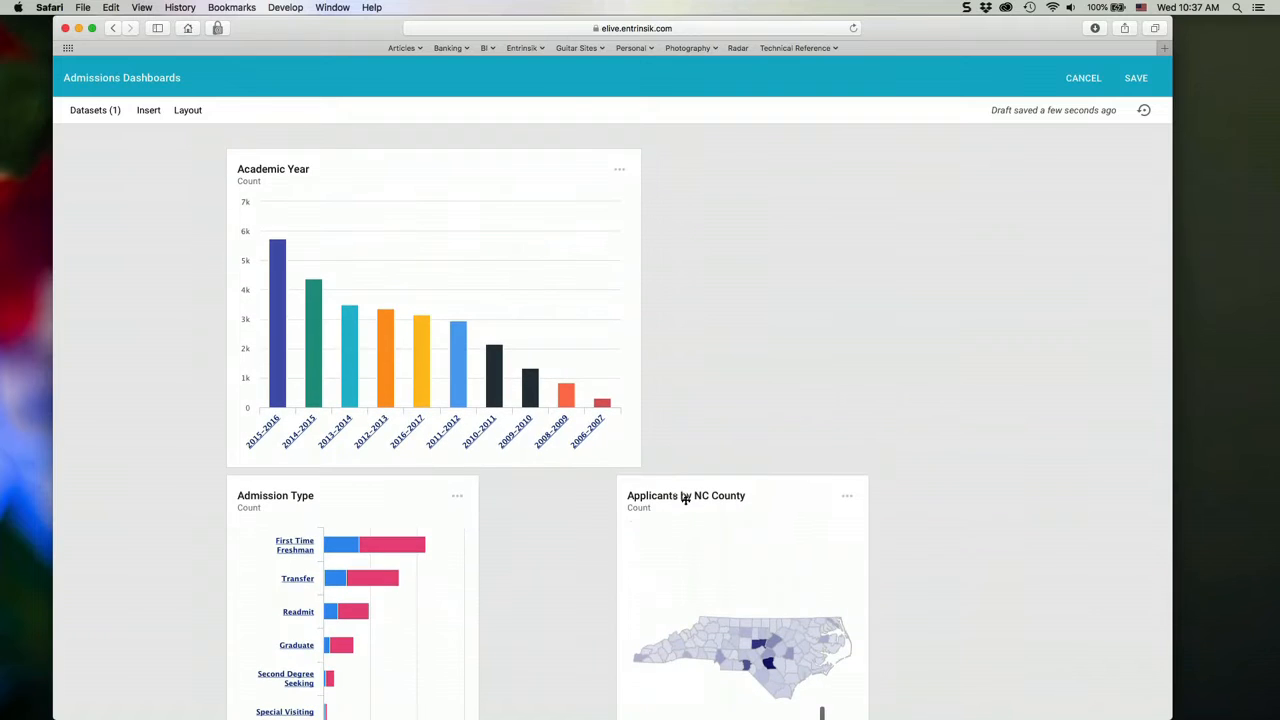
{"action": "left_click_drag", "start_coordinate": [700, 494], "coordinate": [650, 181]}
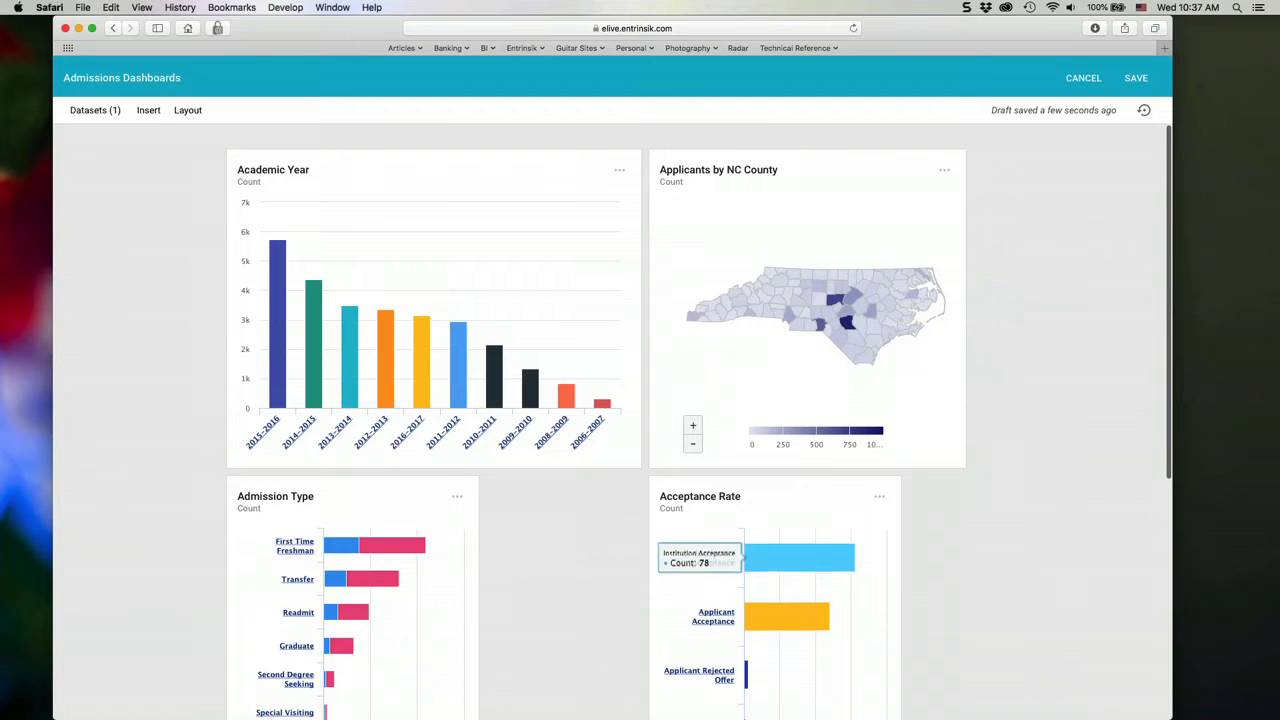
- Place the Application Drive for New Pilot Program gauge beside Admission Type, with Acceptance Rate at the end of that row
{"action": "scroll", "coordinate": [659, 544], "scroll_direction": "down", "scroll_amount": 5}
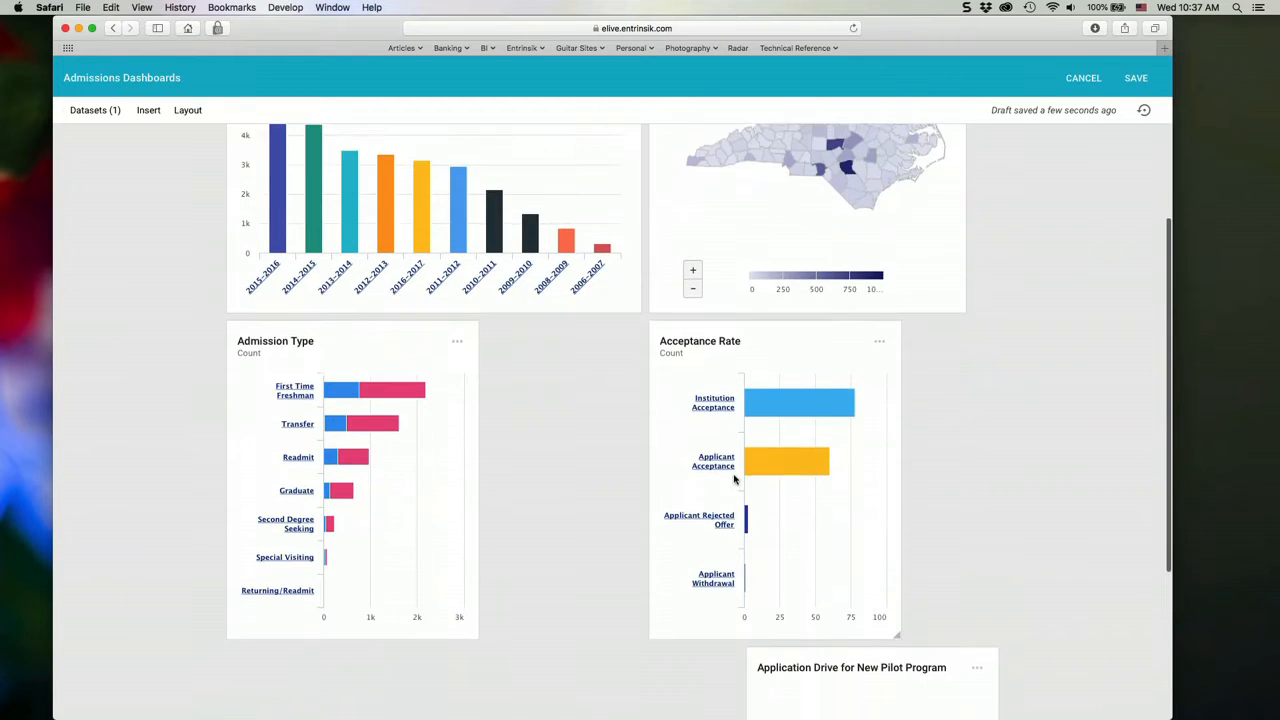
{"action": "left_click_drag", "start_coordinate": [785, 637], "coordinate": [528, 330]}
{"action": "left_click_drag", "start_coordinate": [733, 649], "coordinate": [831, 418]}
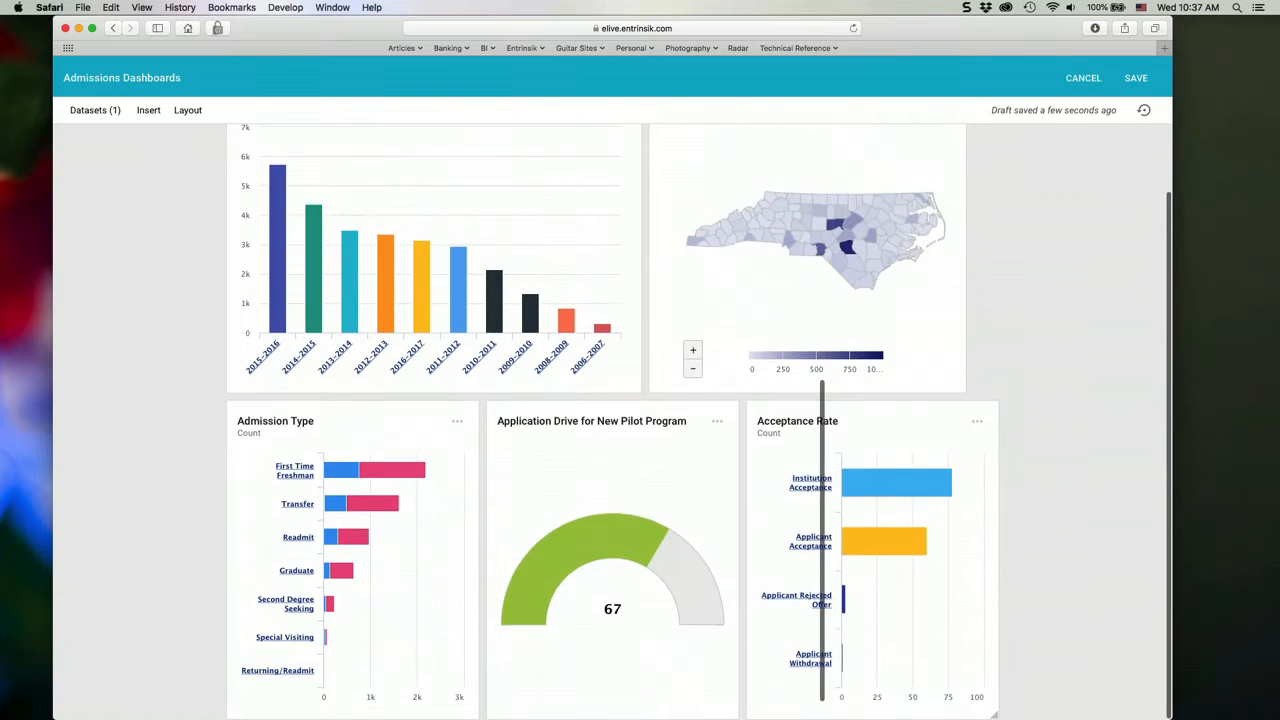
- Widen the Applicants by NC County map to line up with the row below and save the dashboard
{"action": "scroll", "coordinate": [1066, 469], "scroll_direction": "up", "scroll_amount": 3}
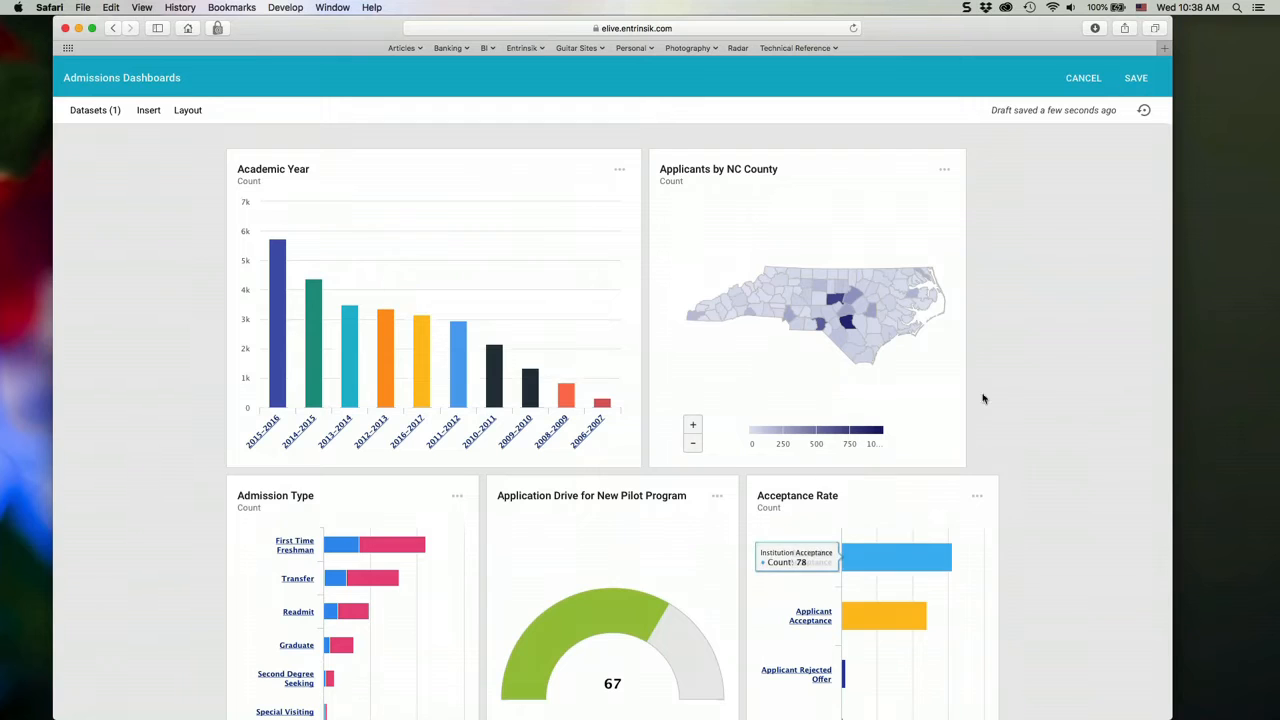
{"action": "left_click_drag", "start_coordinate": [965, 387], "coordinate": [999, 390]}
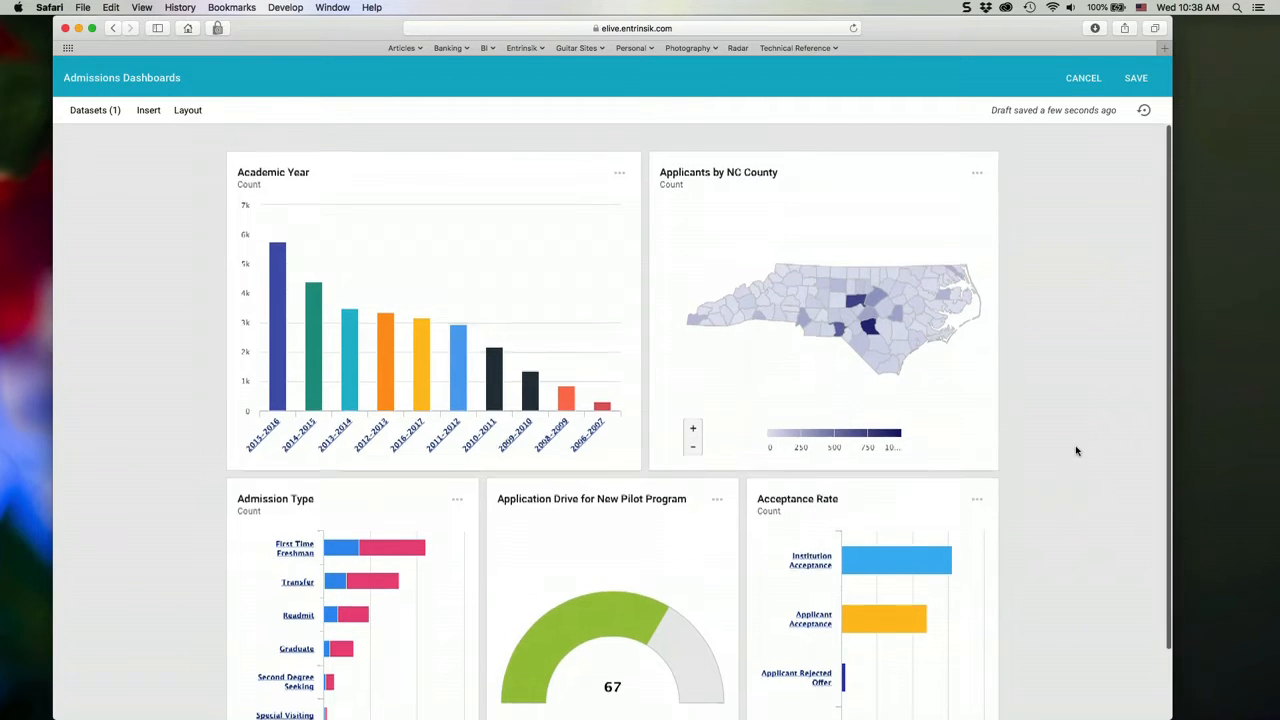
{"action": "scroll", "coordinate": [1076, 451], "scroll_direction": "down", "scroll_amount": 2}
{"action": "scroll", "coordinate": [1076, 451], "scroll_direction": "up", "scroll_amount": 2}
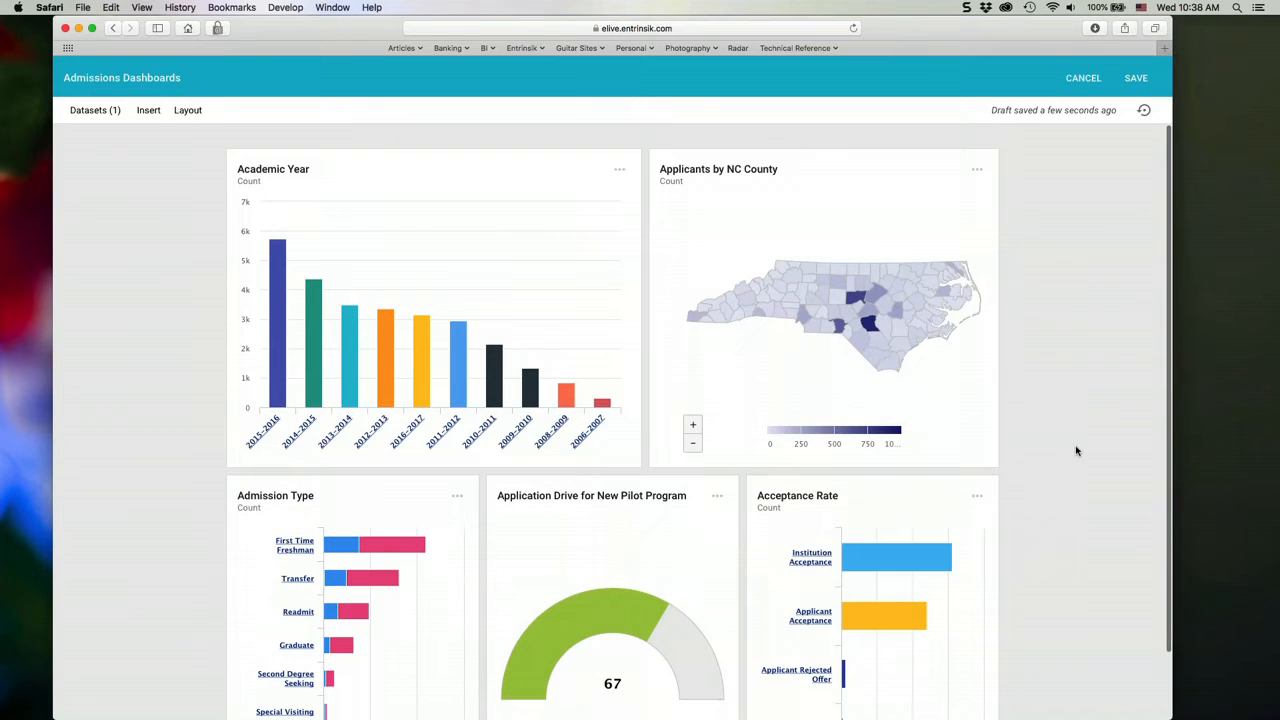
{"action": "left_click", "coordinate": [1134, 80]}
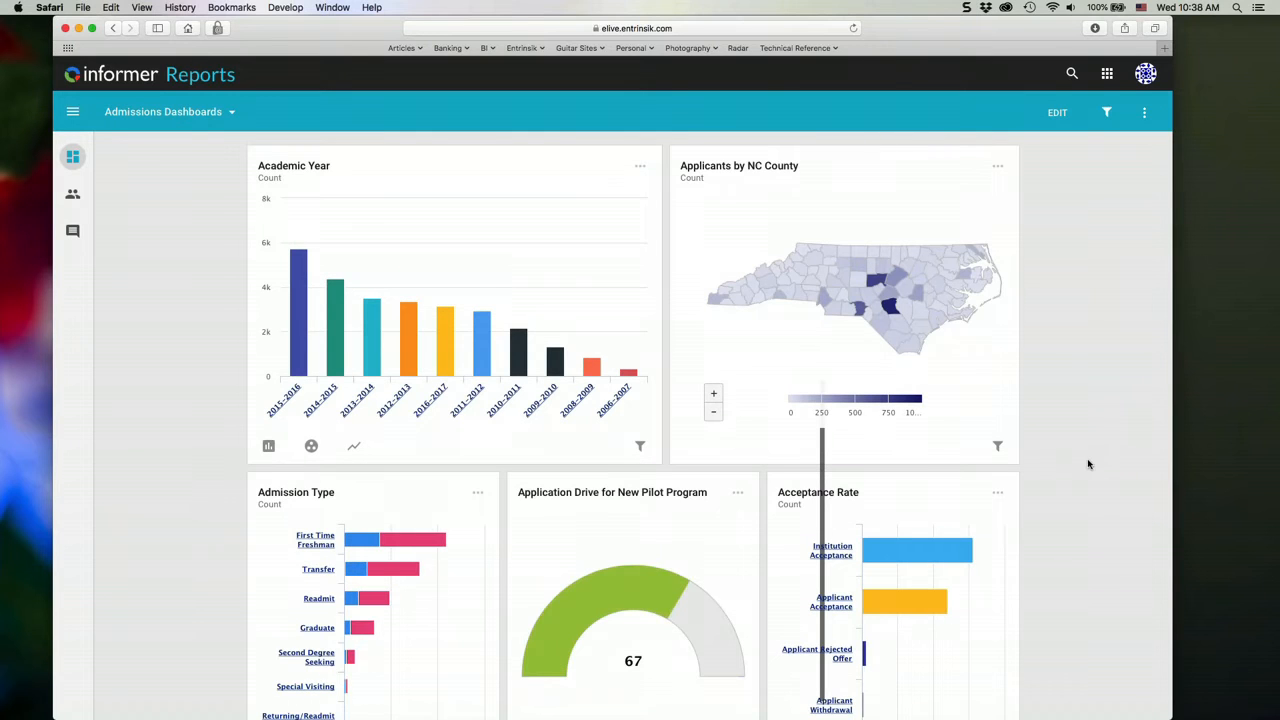
- Examine the drilldown and pivot options offered for the bars of the Academic Year and Acceptance Rate charts
{"action": "left_click", "coordinate": [446, 355]}
{"action": "mouse_move", "coordinate": [497, 392]}
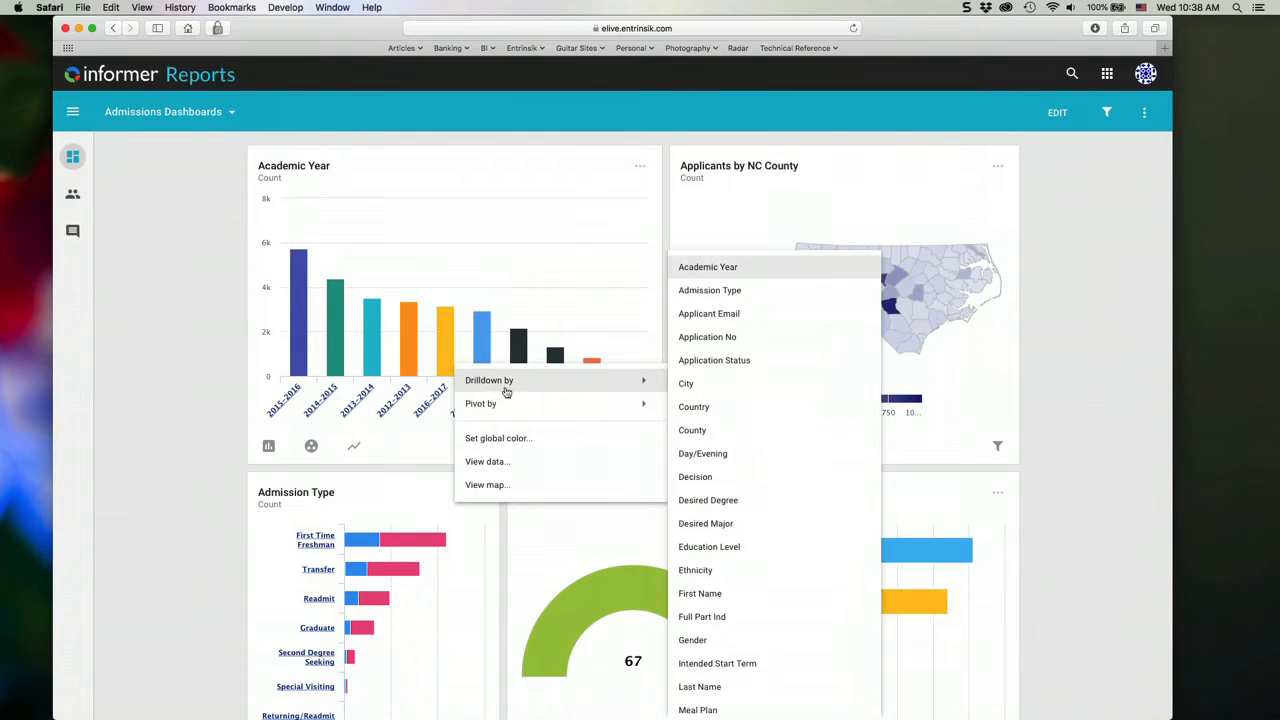
{"action": "left_click", "coordinate": [1100, 407]}
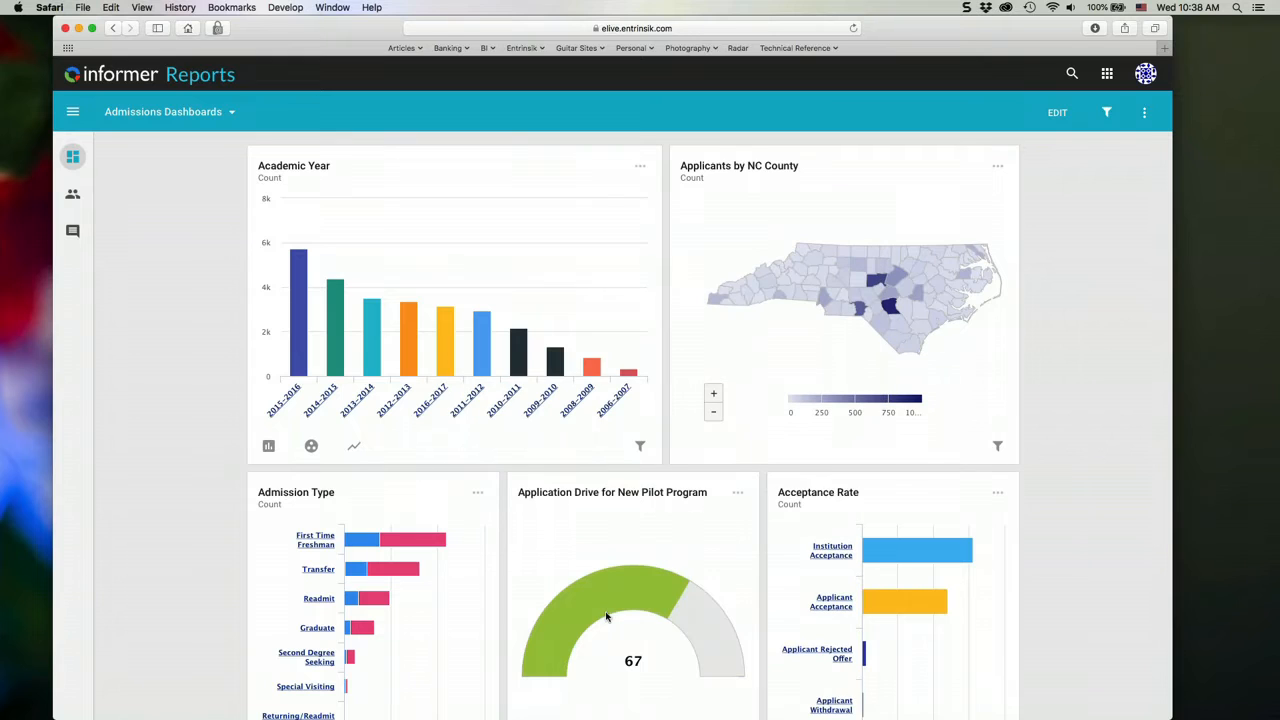
{"action": "left_click", "coordinate": [894, 598]}
{"action": "left_click", "coordinate": [1100, 500]}
- Create a Comparison Board report named Admissions Comparison Board based on the Ellucian Live Applications dataset
{"action": "left_click", "coordinate": [192, 80]}
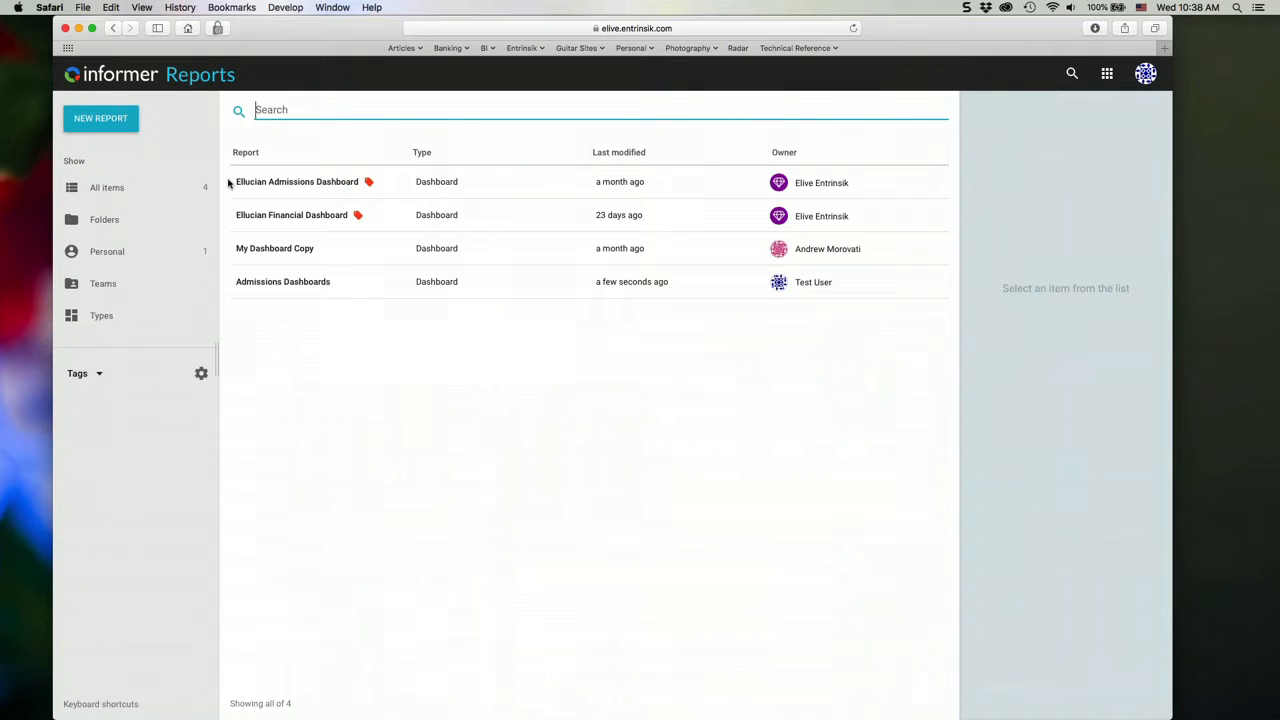
{"action": "left_click", "coordinate": [97, 119]}
{"action": "left_click", "coordinate": [140, 149]}
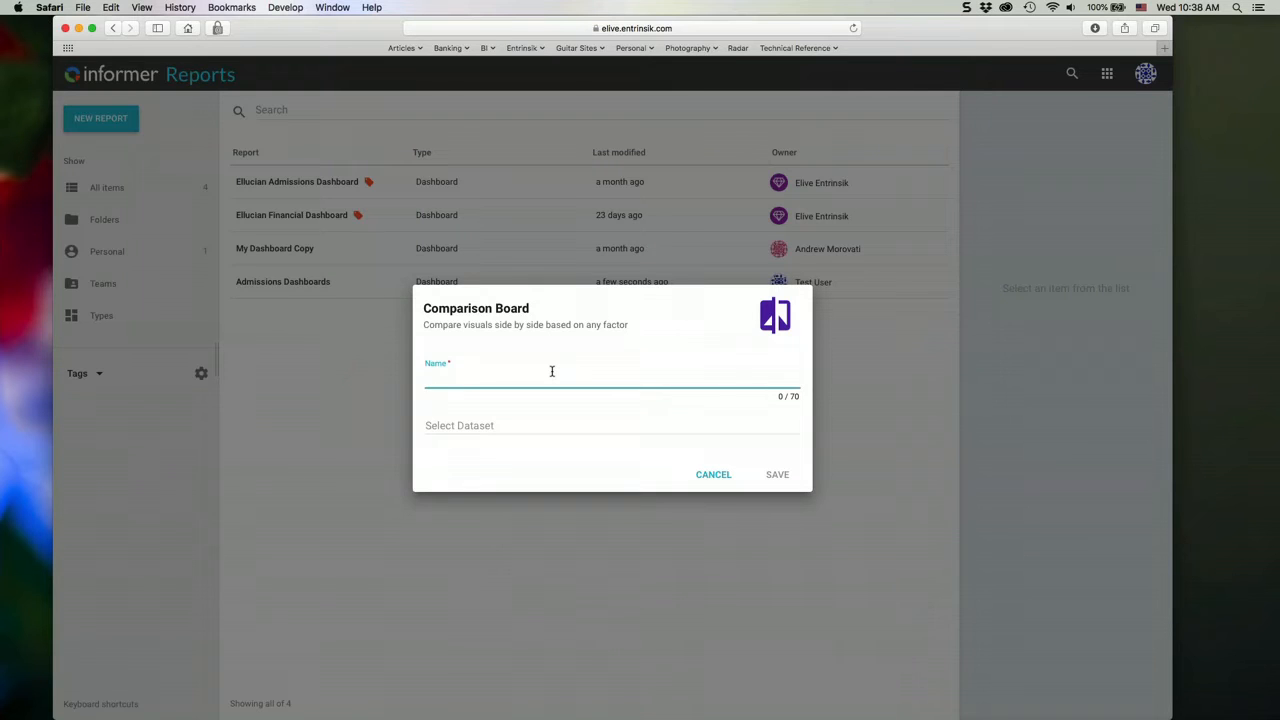
{"action": "type", "text": "Admissions Comparison Board"}
{"action": "left_click", "coordinate": [466, 436]}
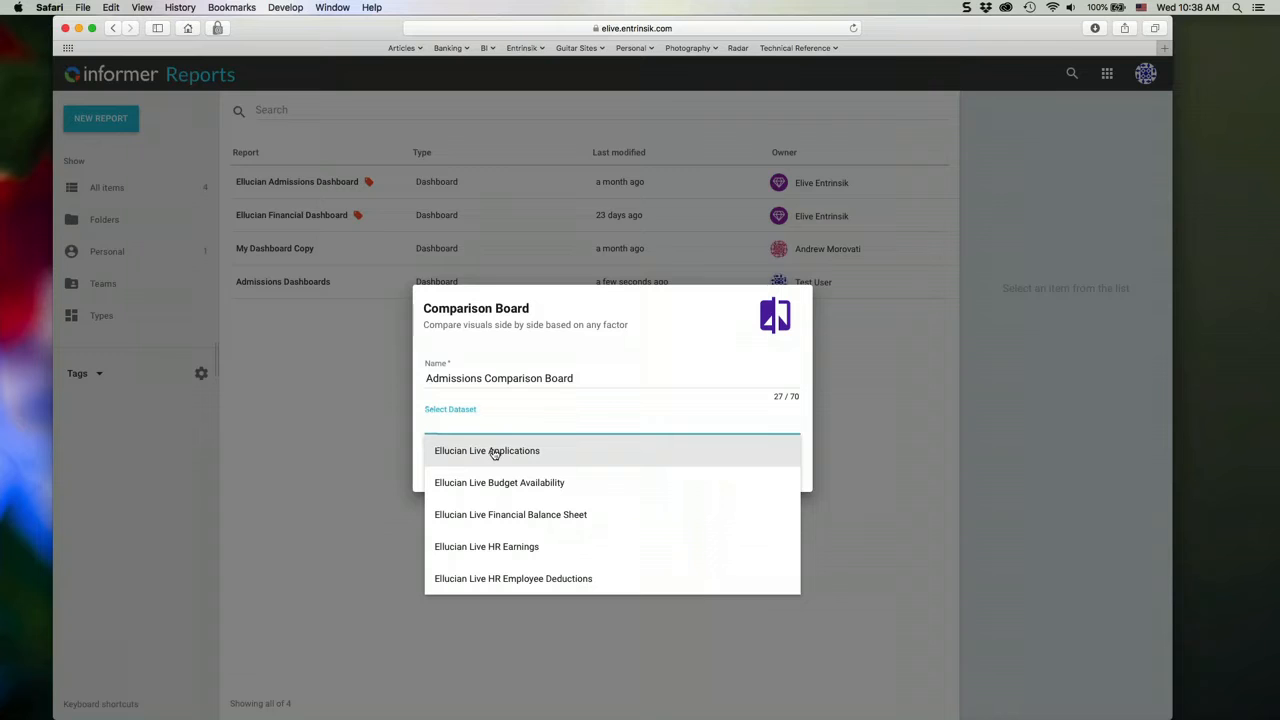
{"action": "left_click", "coordinate": [494, 452]}
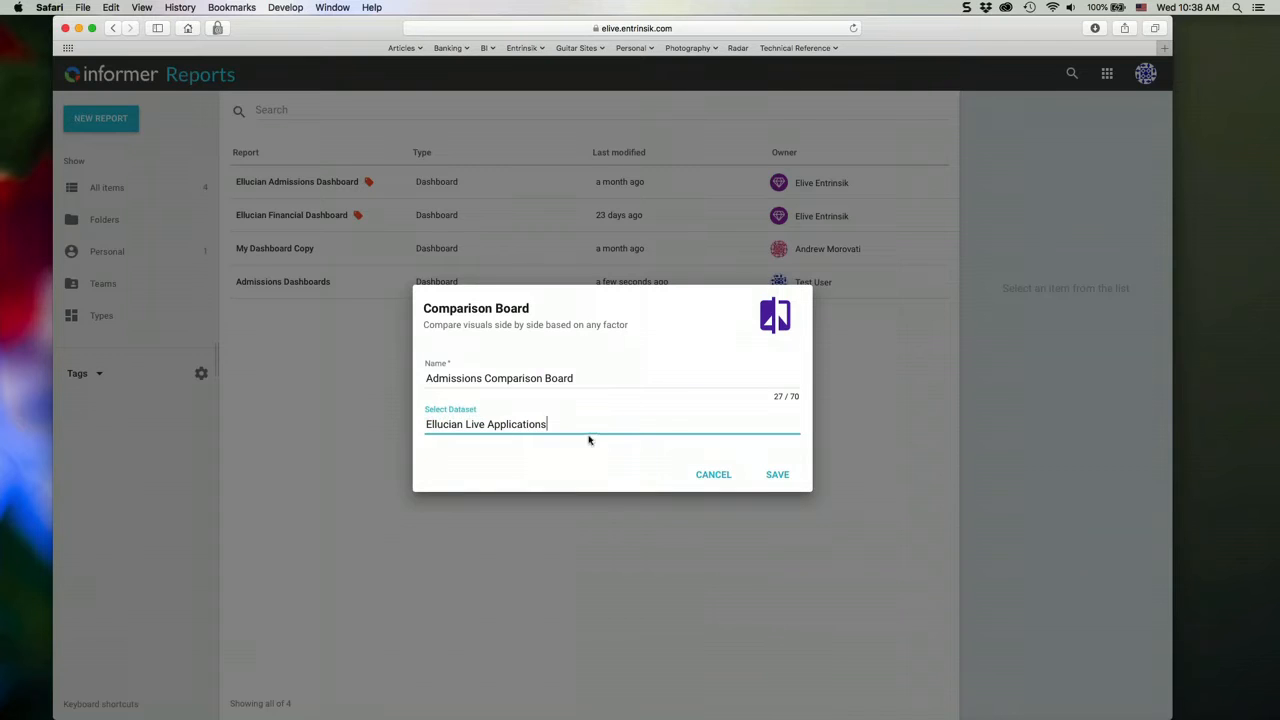
{"action": "left_click", "coordinate": [777, 475]}
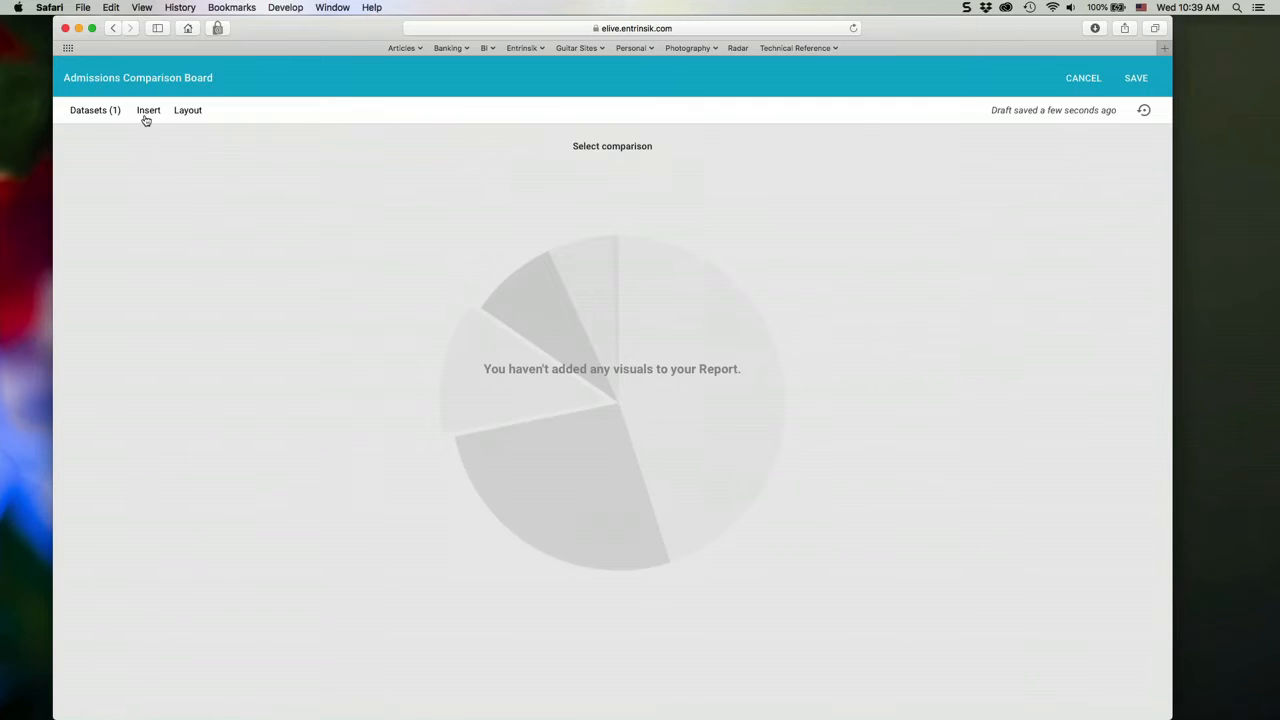
- Discover visuals for the Ethnicity field and add its bar chart to the comparison board
{"action": "left_click", "coordinate": [145, 118]}
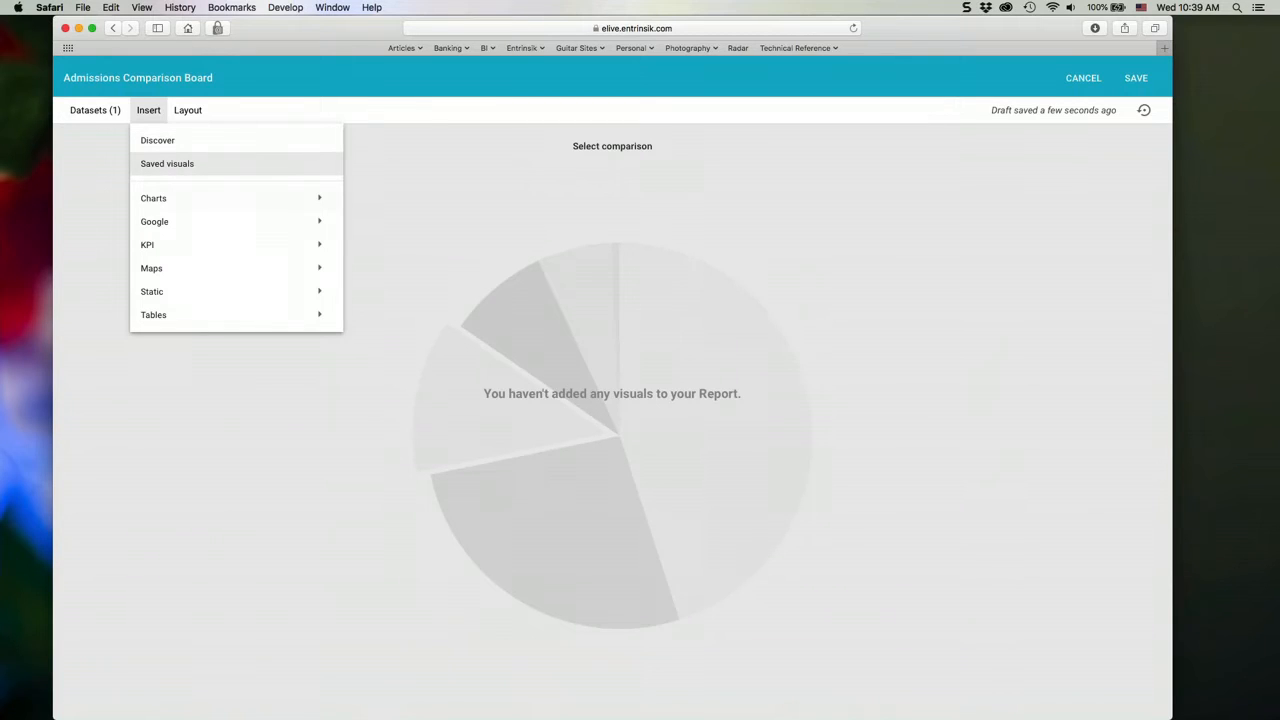
{"action": "mouse_move", "coordinate": [182, 203]}
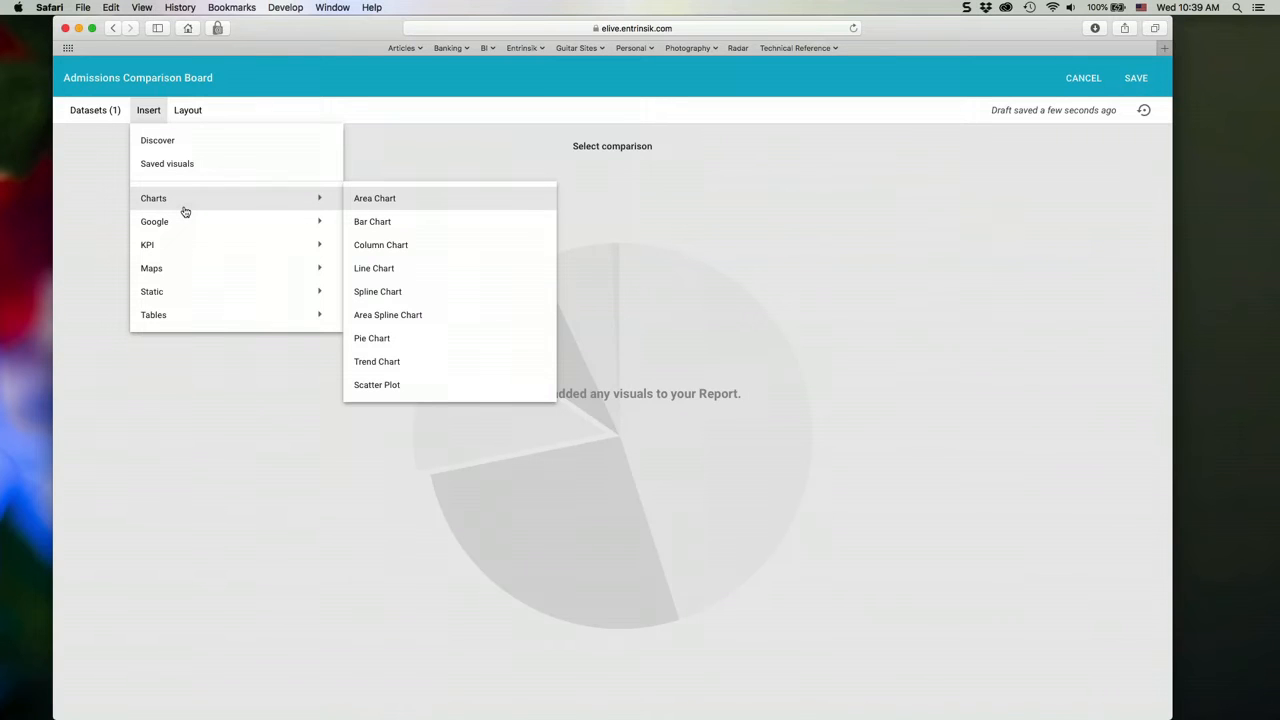
{"action": "mouse_move", "coordinate": [314, 271]}
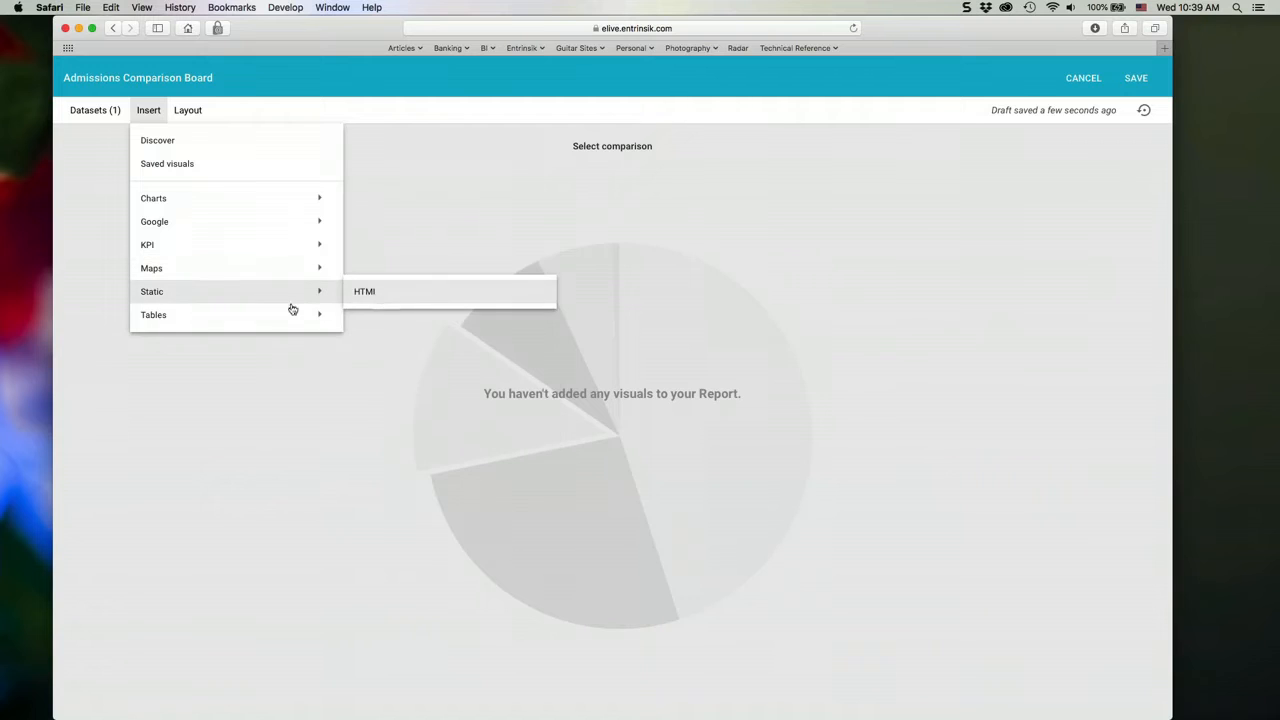
{"action": "mouse_move", "coordinate": [279, 318]}
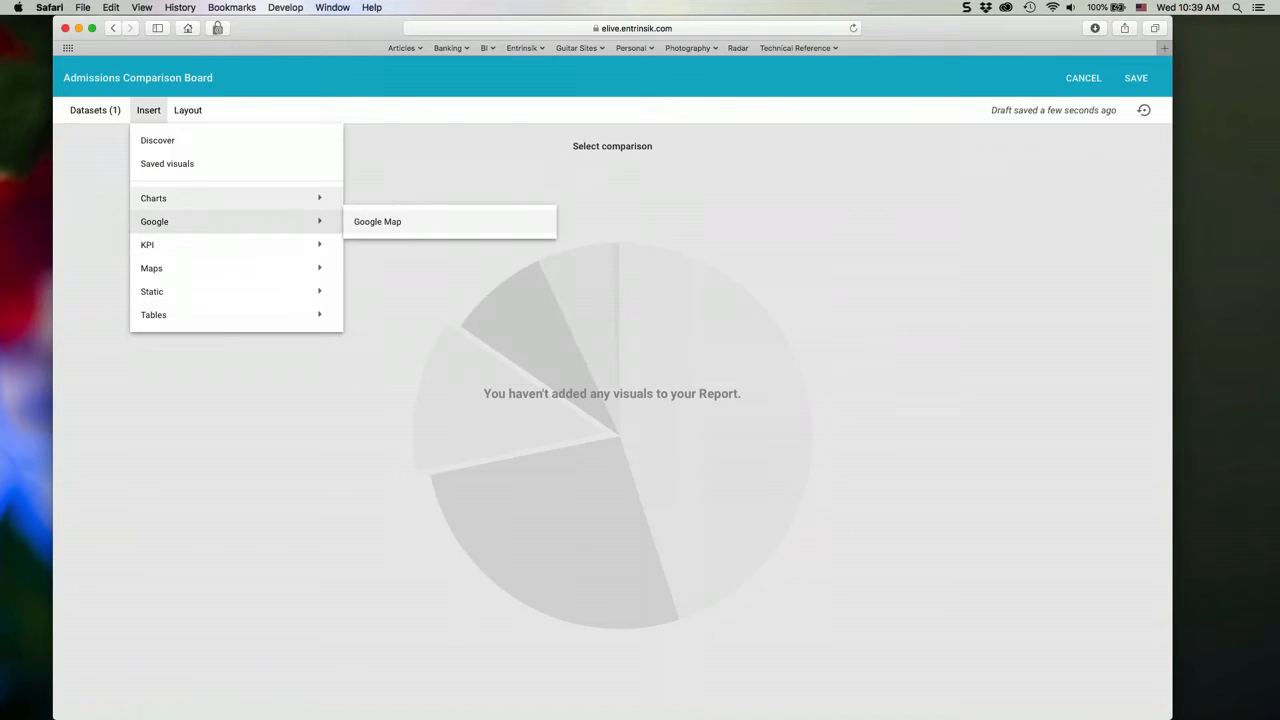
{"action": "left_click", "coordinate": [174, 146]}
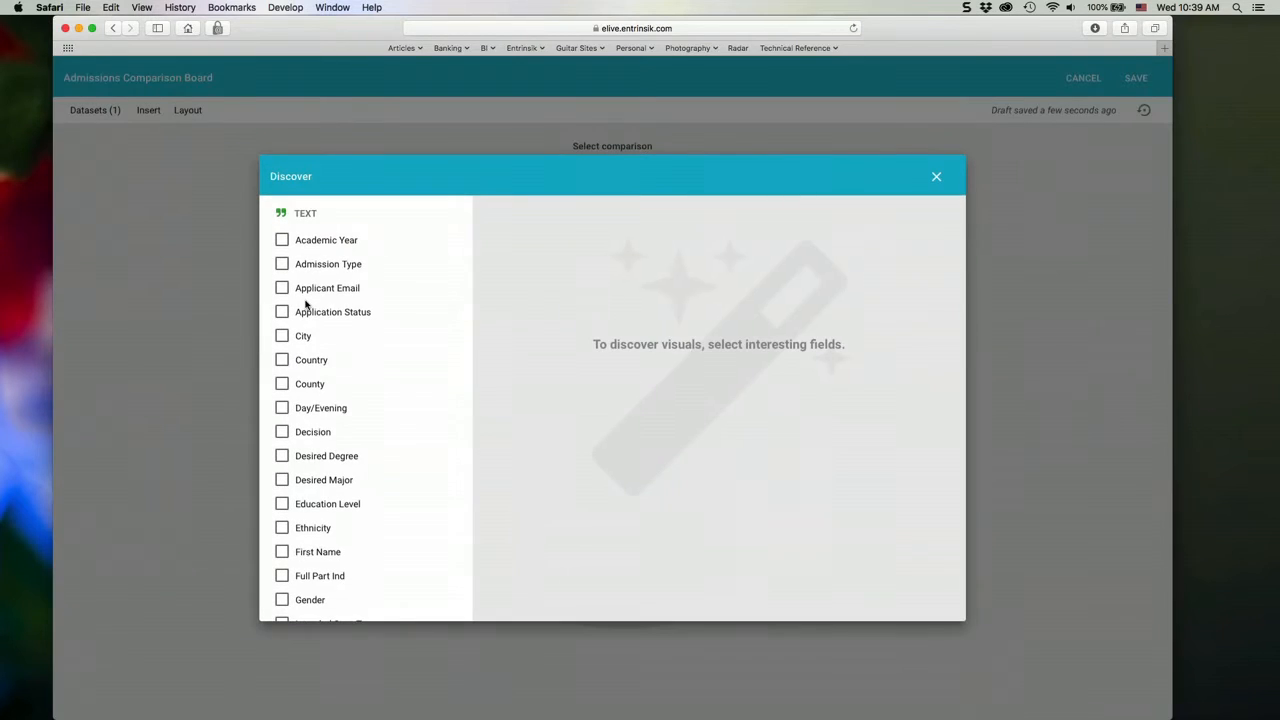
{"action": "scroll", "coordinate": [414, 518], "scroll_direction": "down", "scroll_amount": 5}
{"action": "scroll", "coordinate": [414, 518], "scroll_direction": "up", "scroll_amount": 5}
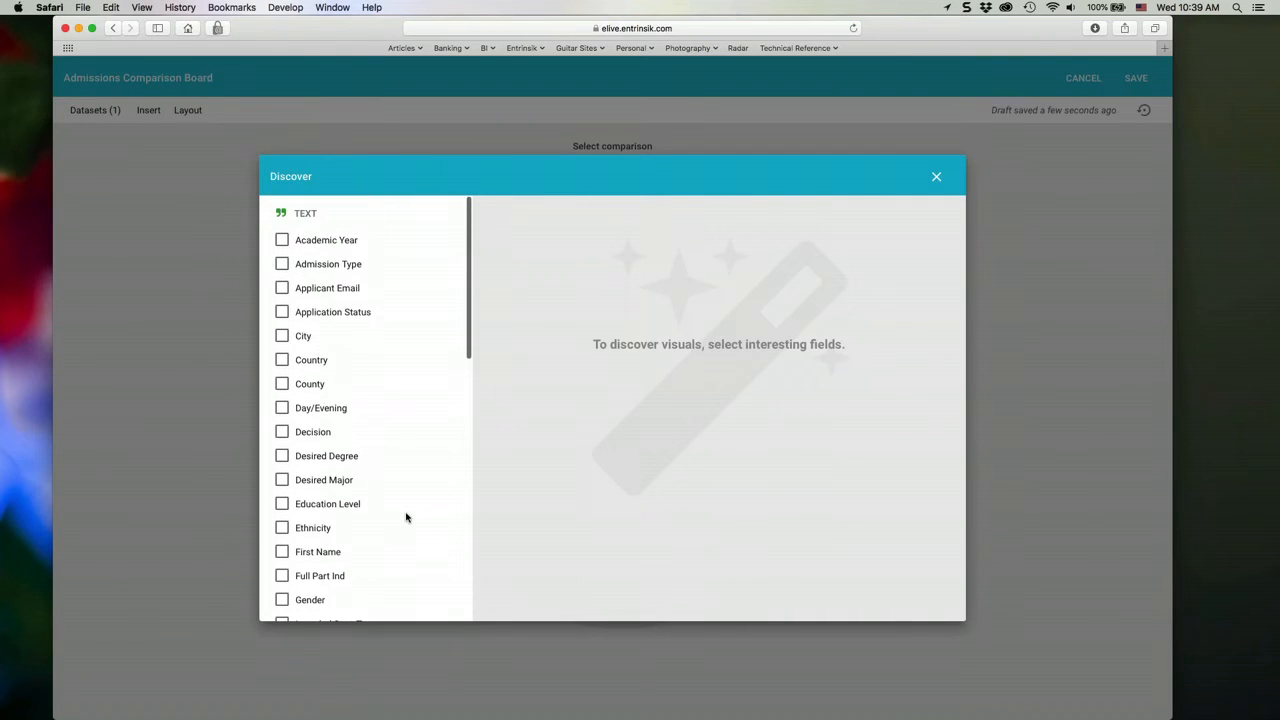
{"action": "left_click", "coordinate": [282, 528]}
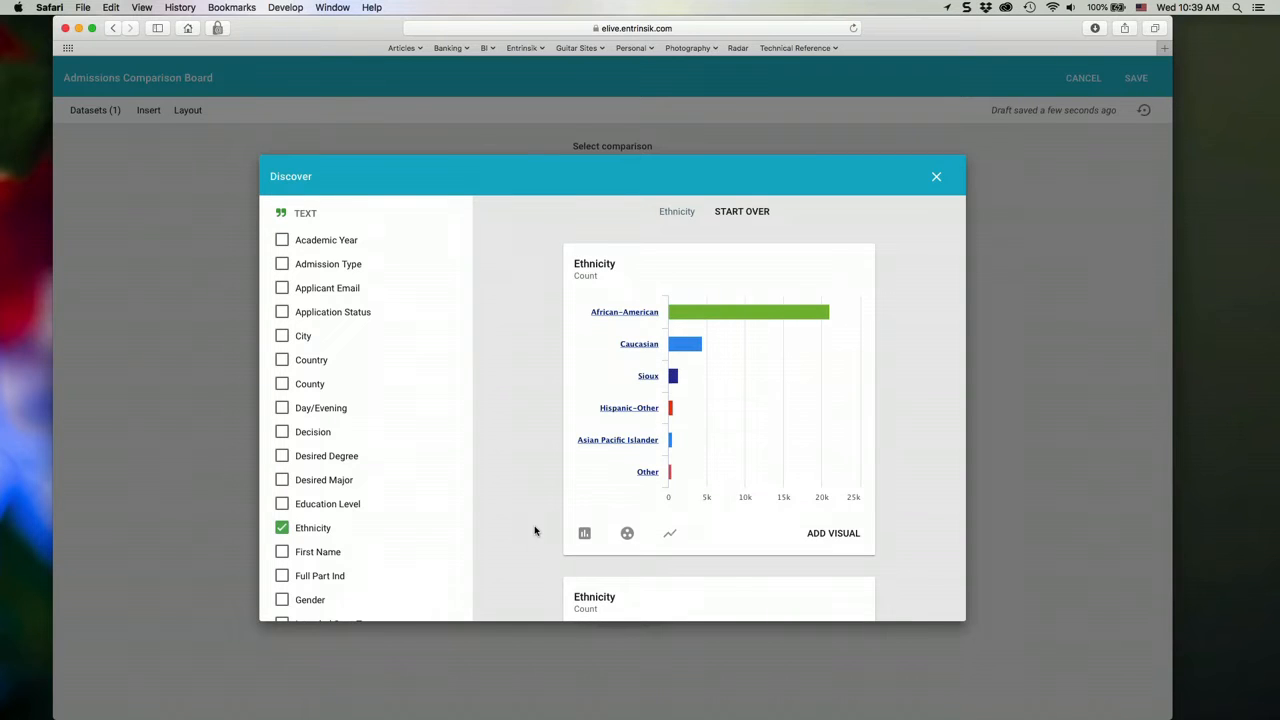
{"action": "left_click", "coordinate": [833, 533]}
- Replace Ethnicity with the Gender field in Discover and add Gender both as a bar chart and as a pie chart
{"action": "scroll", "coordinate": [377, 491], "scroll_direction": "down", "scroll_amount": 2}
{"action": "left_click", "coordinate": [282, 457]}
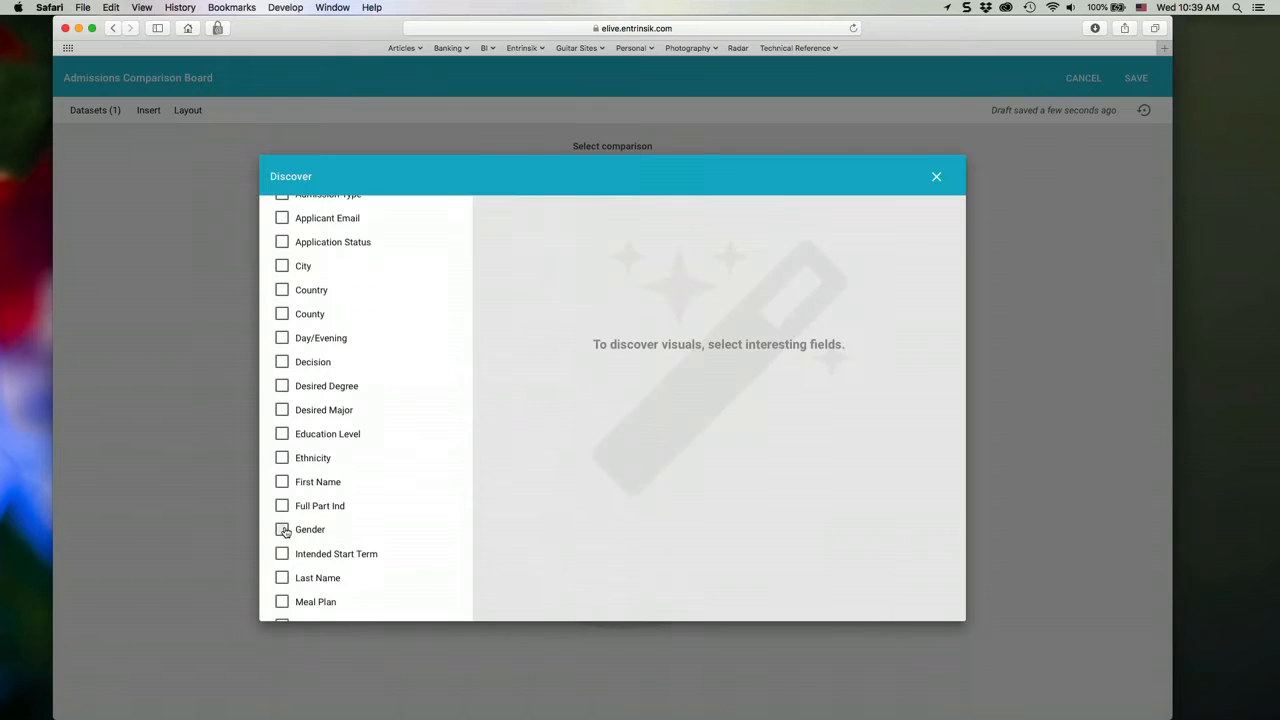
{"action": "left_click", "coordinate": [282, 529]}
{"action": "left_click", "coordinate": [833, 533]}
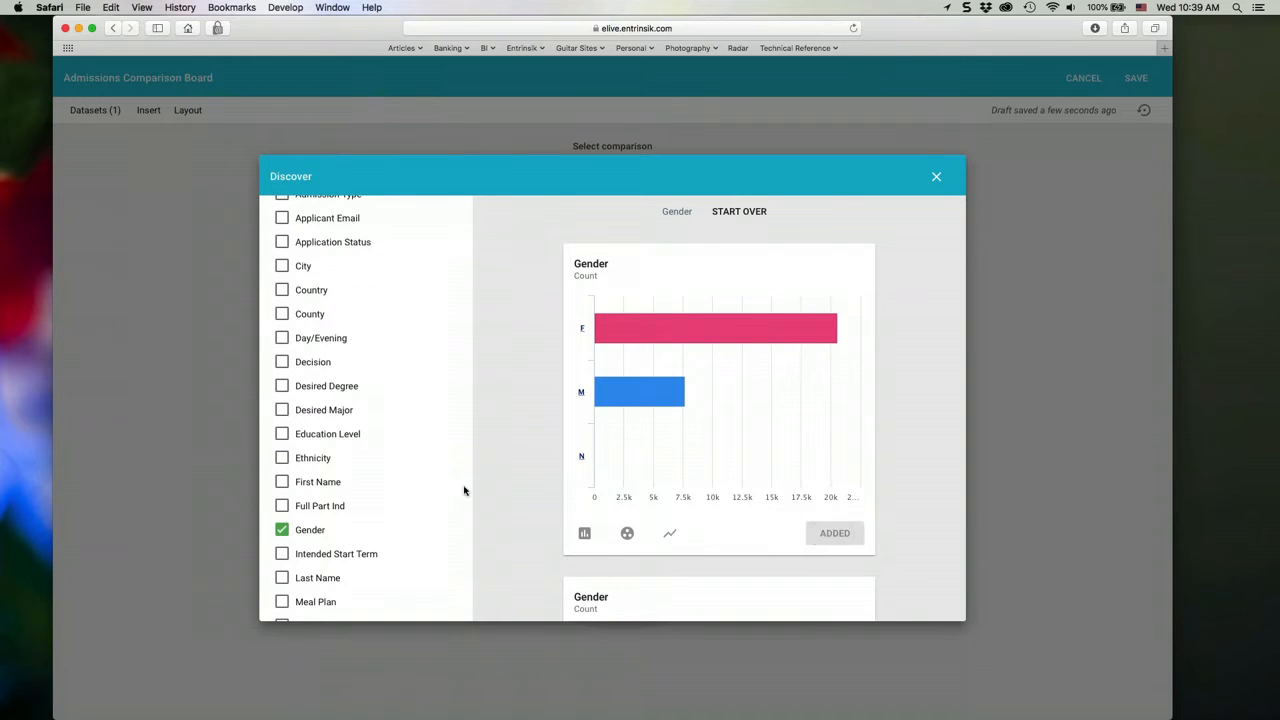
{"action": "left_click", "coordinate": [584, 533]}
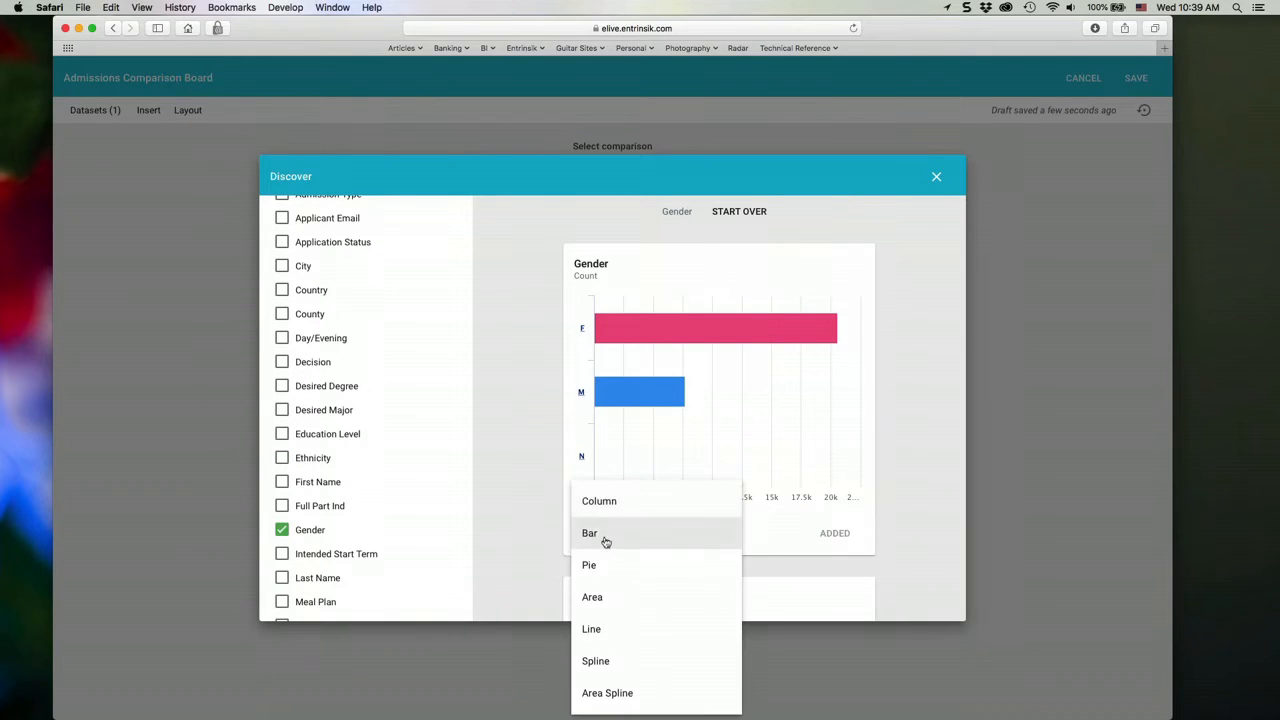
{"action": "left_click", "coordinate": [595, 565]}
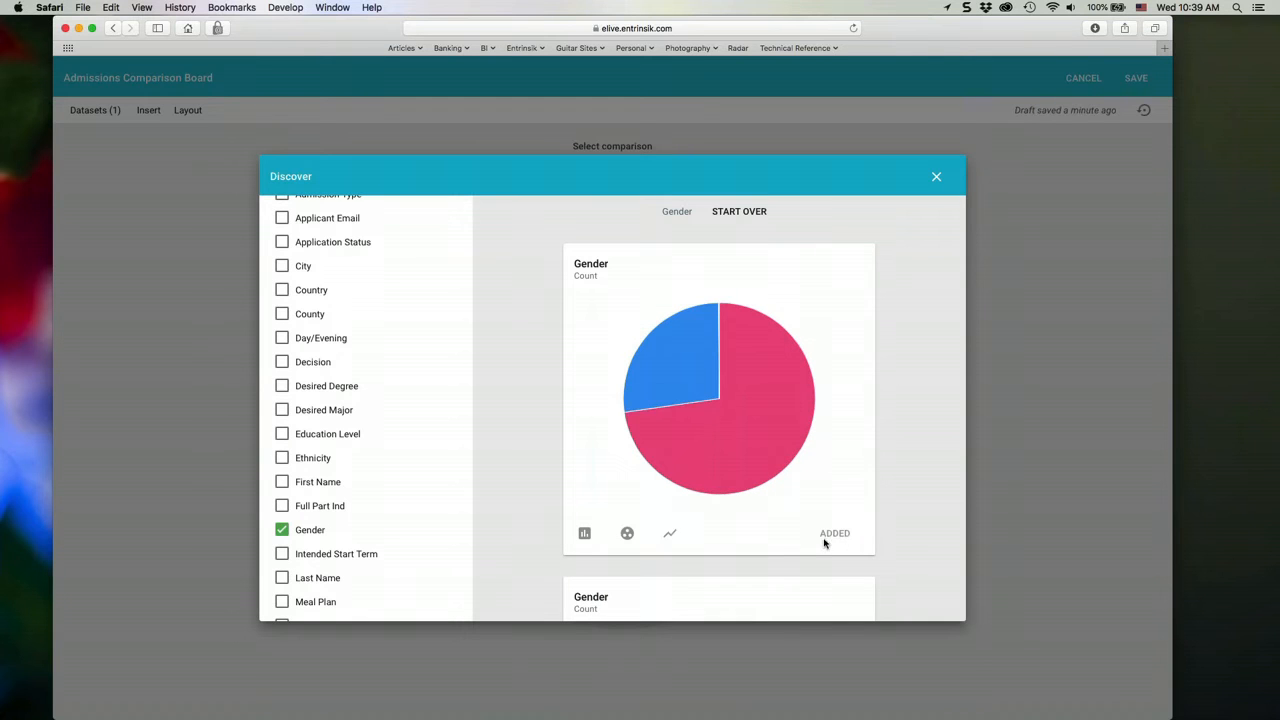
- Start the discovery over, add the In State is true gauge, and clear the In State field
{"action": "left_click", "coordinate": [739, 212]}
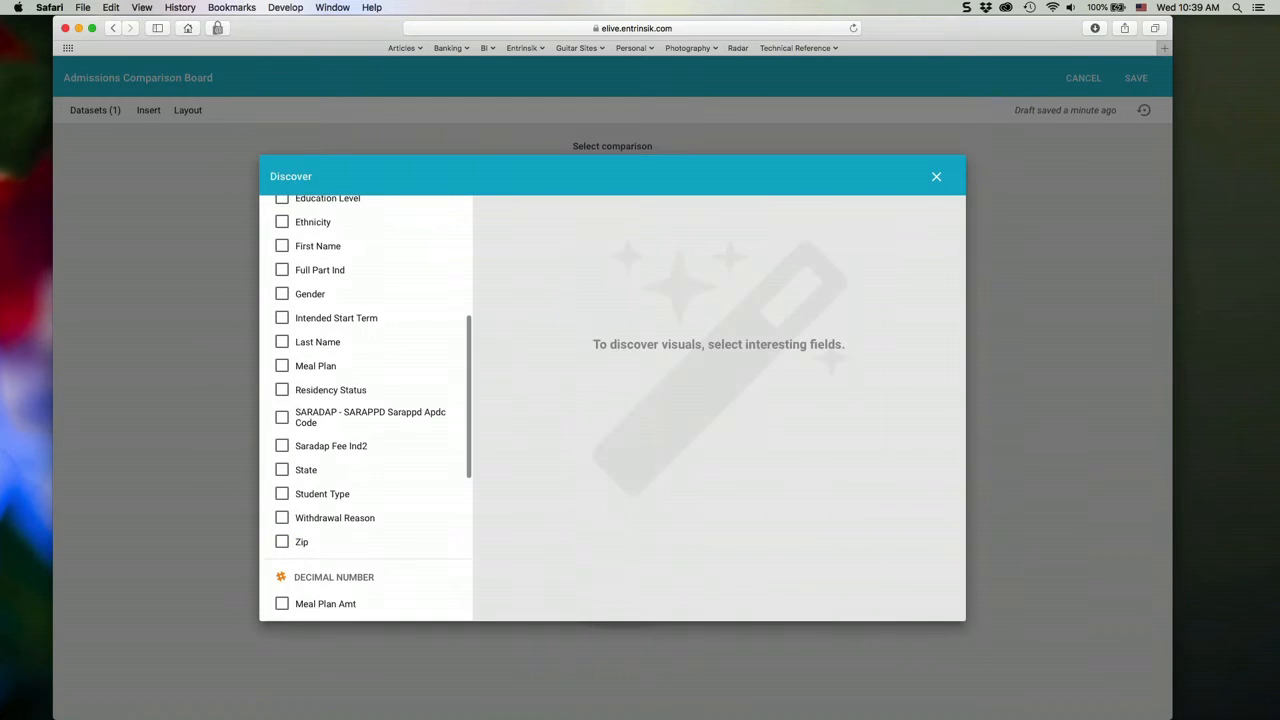
{"action": "scroll", "coordinate": [332, 384], "scroll_direction": "down", "scroll_amount": 3}
{"action": "scroll", "coordinate": [333, 385], "scroll_direction": "down", "scroll_amount": 4}
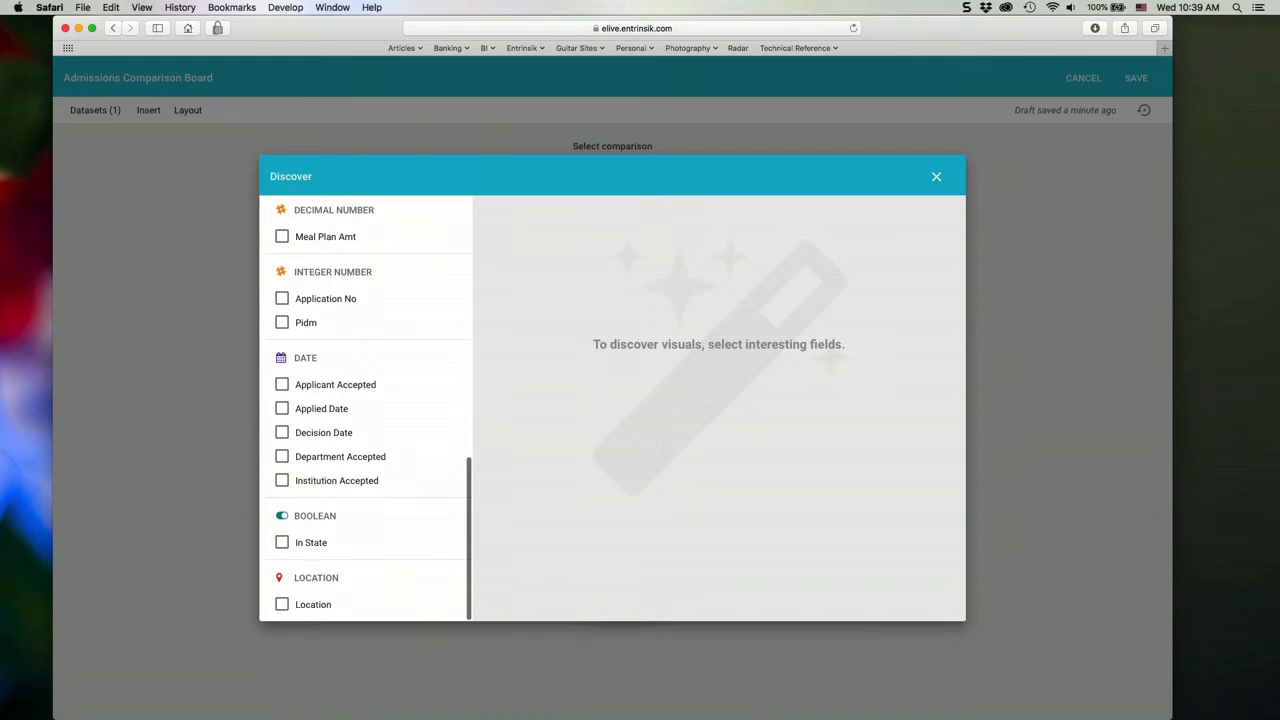
{"action": "left_click", "coordinate": [282, 543]}
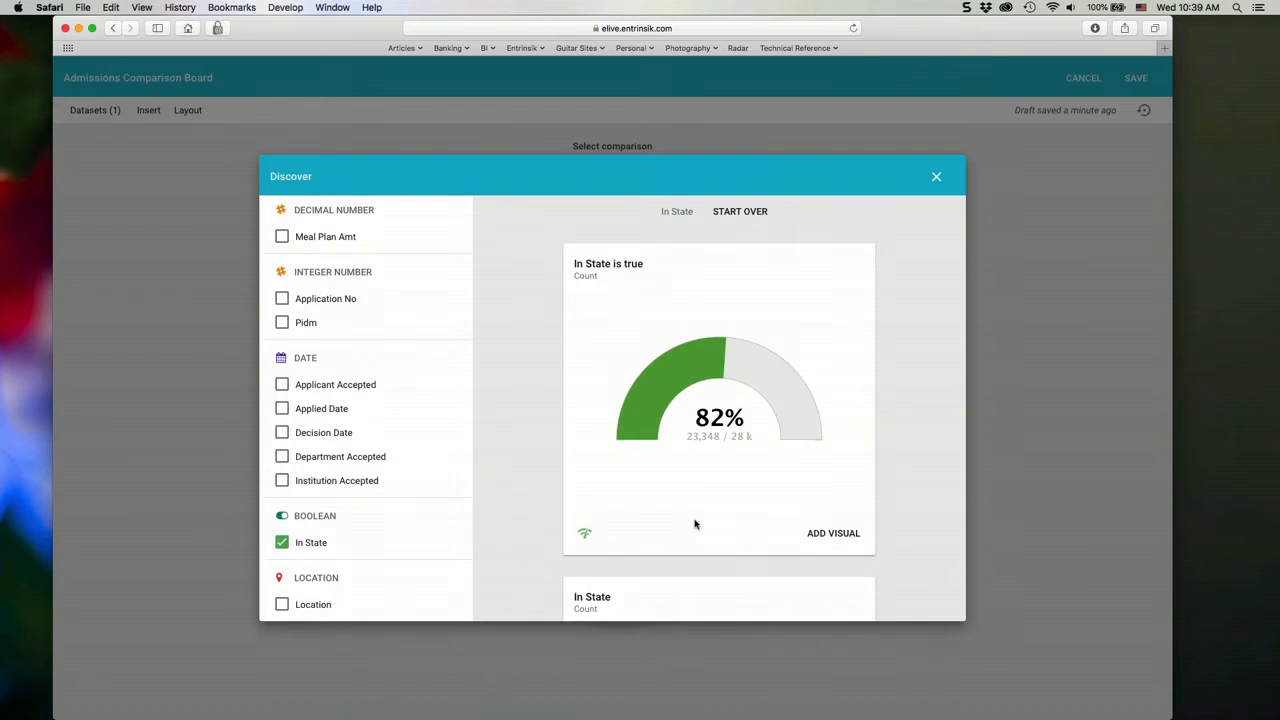
{"action": "left_click", "coordinate": [282, 543]}
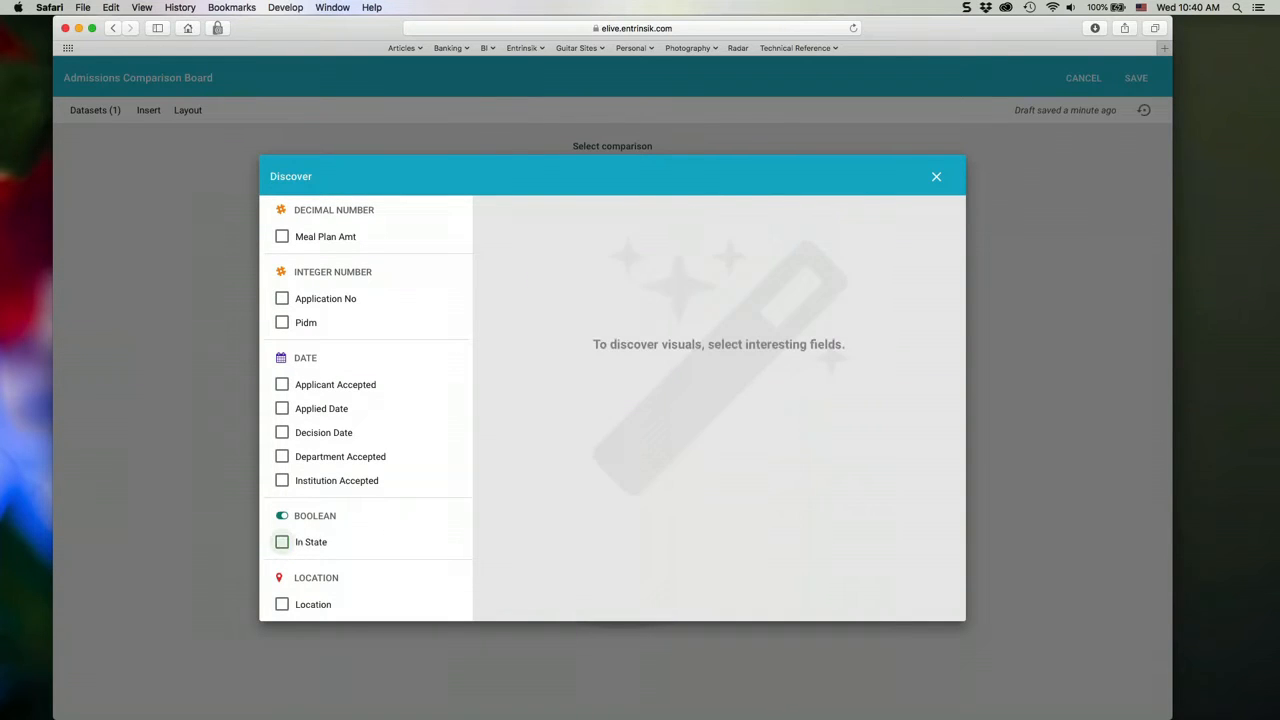
- Add the discovered Google Map visual for the Location field and close Discover
{"action": "left_click", "coordinate": [282, 604]}
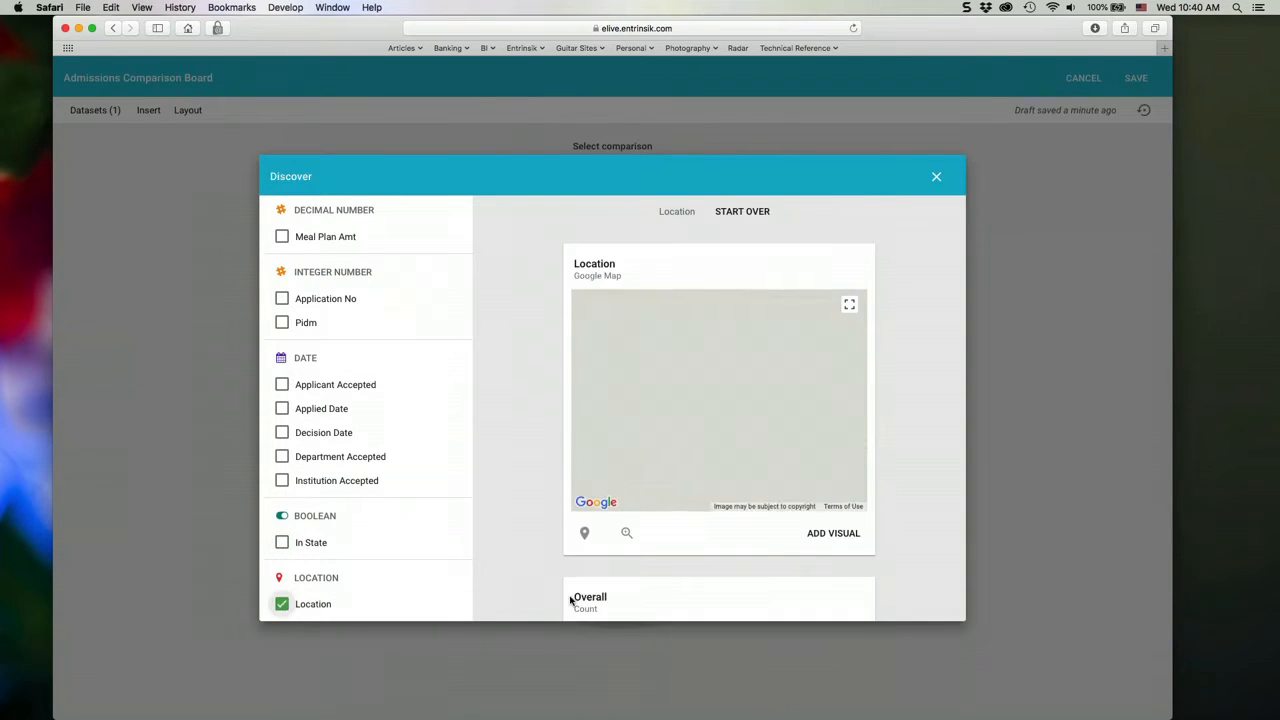
{"action": "left_click", "coordinate": [845, 534]}
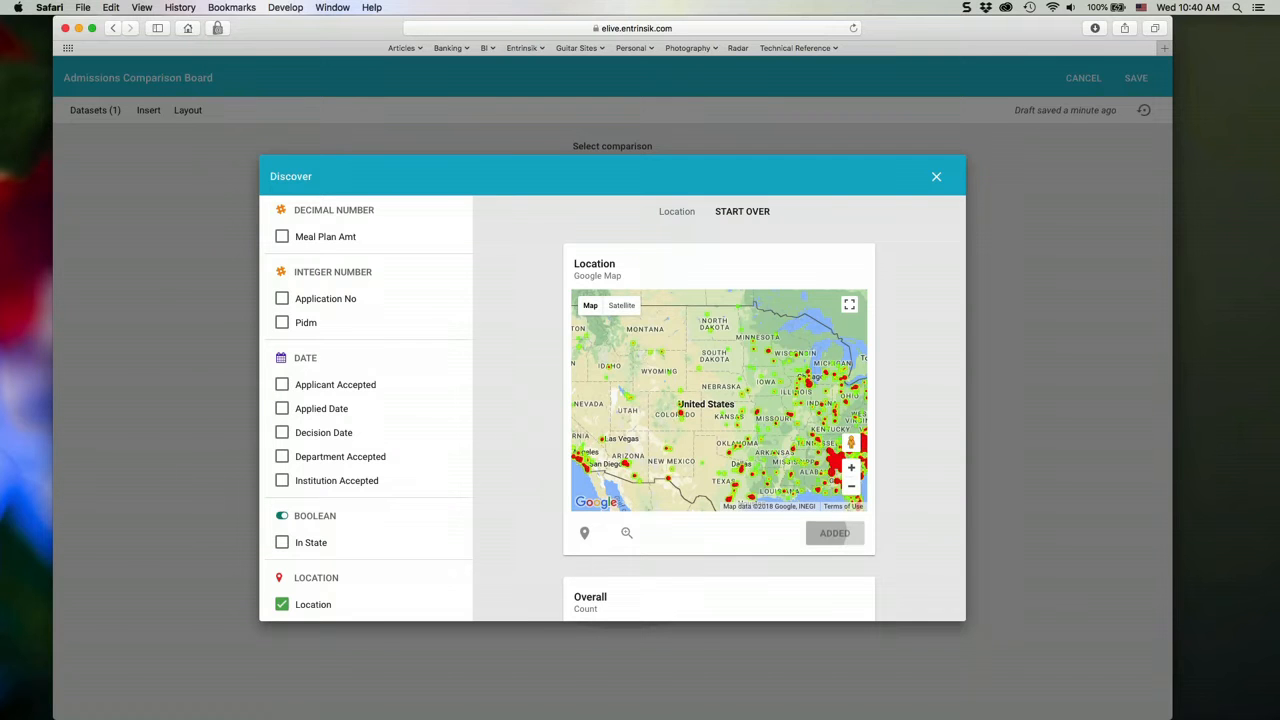
{"action": "left_click", "coordinate": [936, 177]}
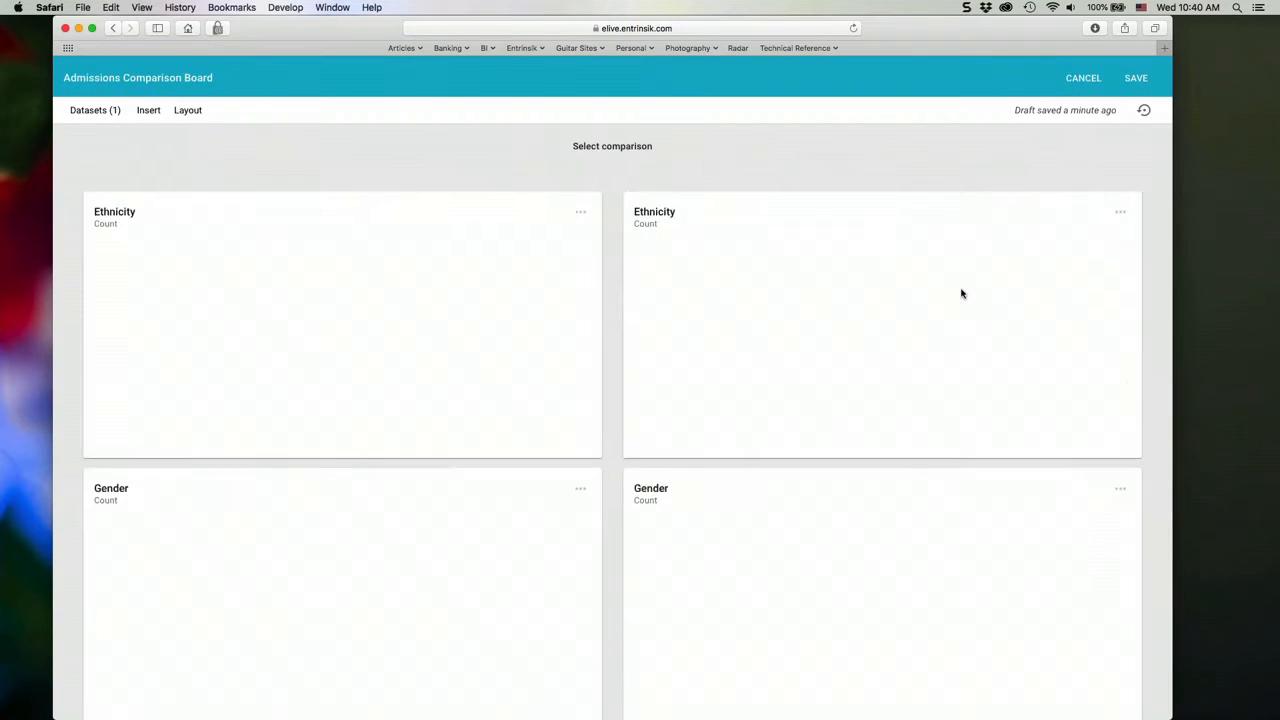
- Review the added visuals and remove the Gender bar chart from the comparison board
{"action": "scroll", "coordinate": [961, 293], "scroll_direction": "down", "scroll_amount": 1}
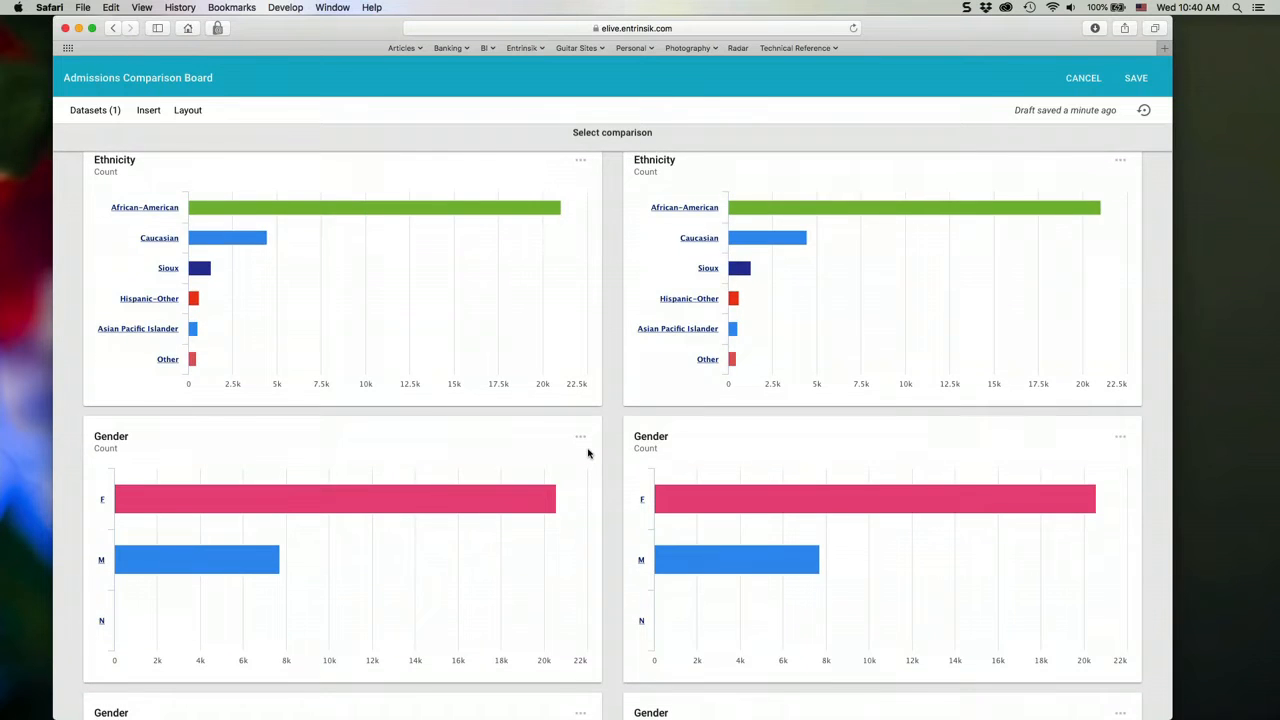
{"action": "scroll", "coordinate": [589, 451], "scroll_direction": "down", "scroll_amount": 4}
{"action": "scroll", "coordinate": [577, 438], "scroll_direction": "down", "scroll_amount": 3}
{"action": "scroll", "coordinate": [577, 438], "scroll_direction": "up", "scroll_amount": 8}
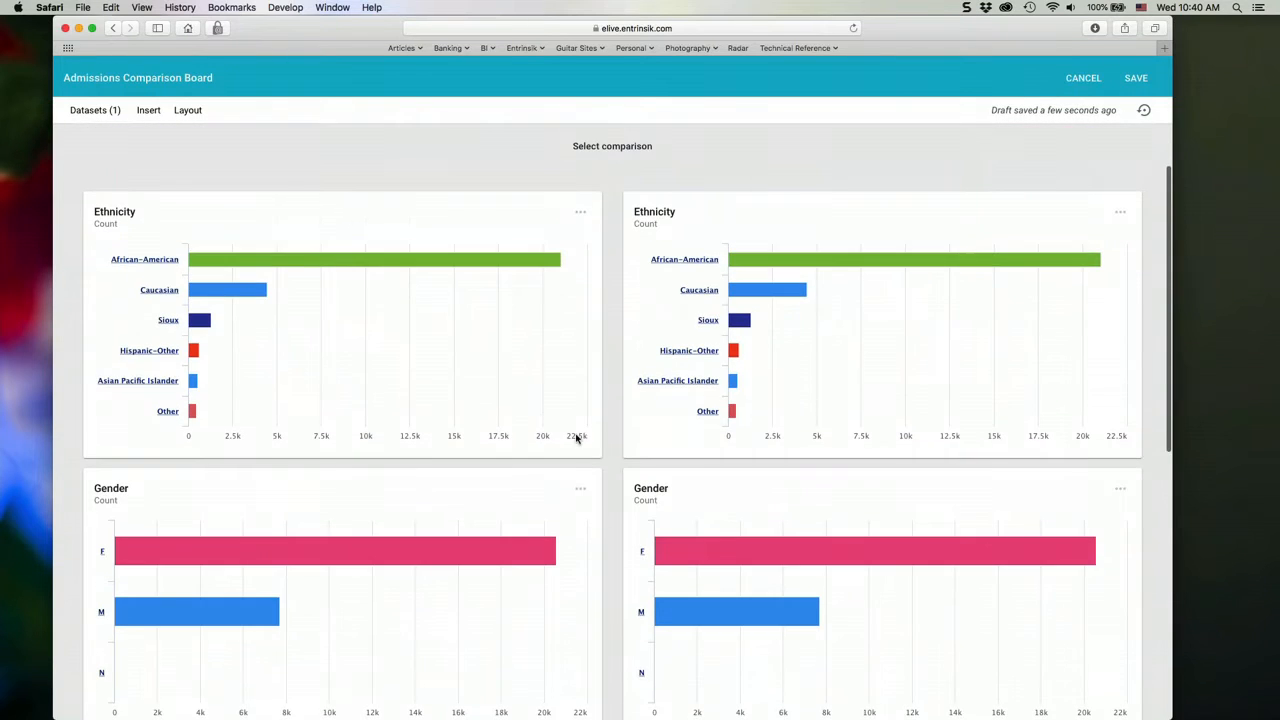
{"action": "left_click", "coordinate": [580, 490]}
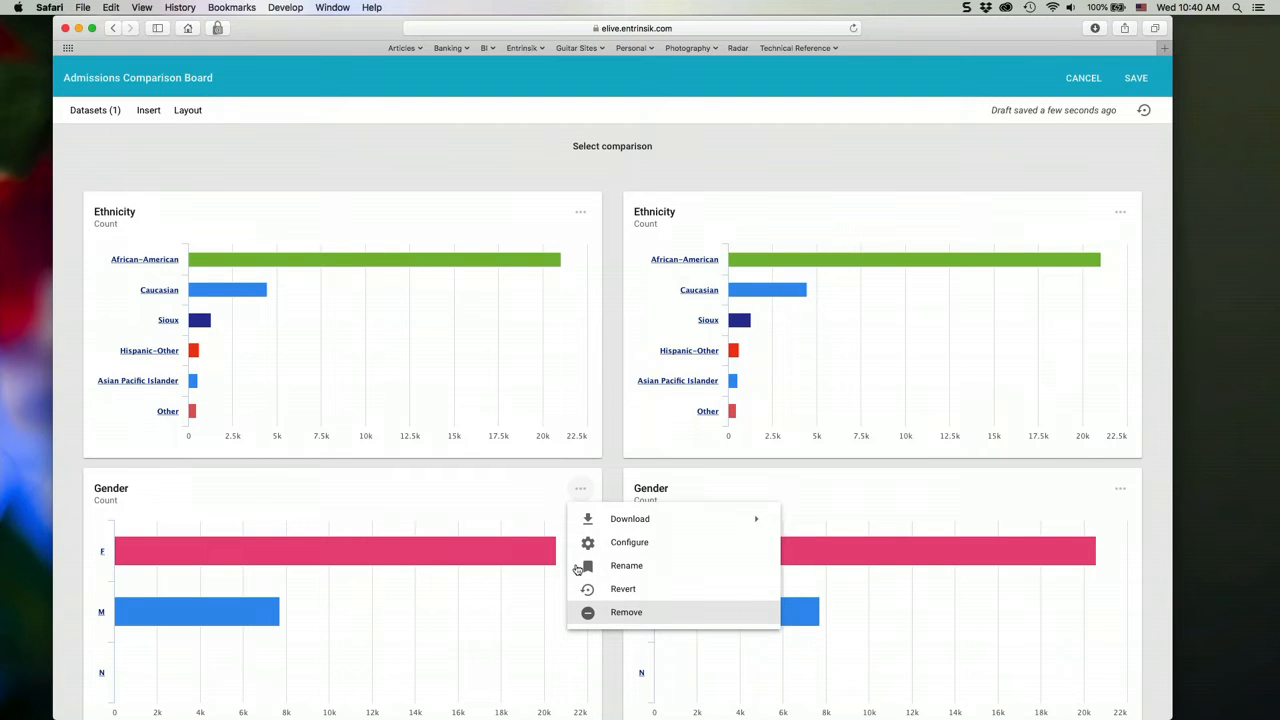
{"action": "left_click", "coordinate": [581, 492]}
{"action": "left_click", "coordinate": [581, 492]}
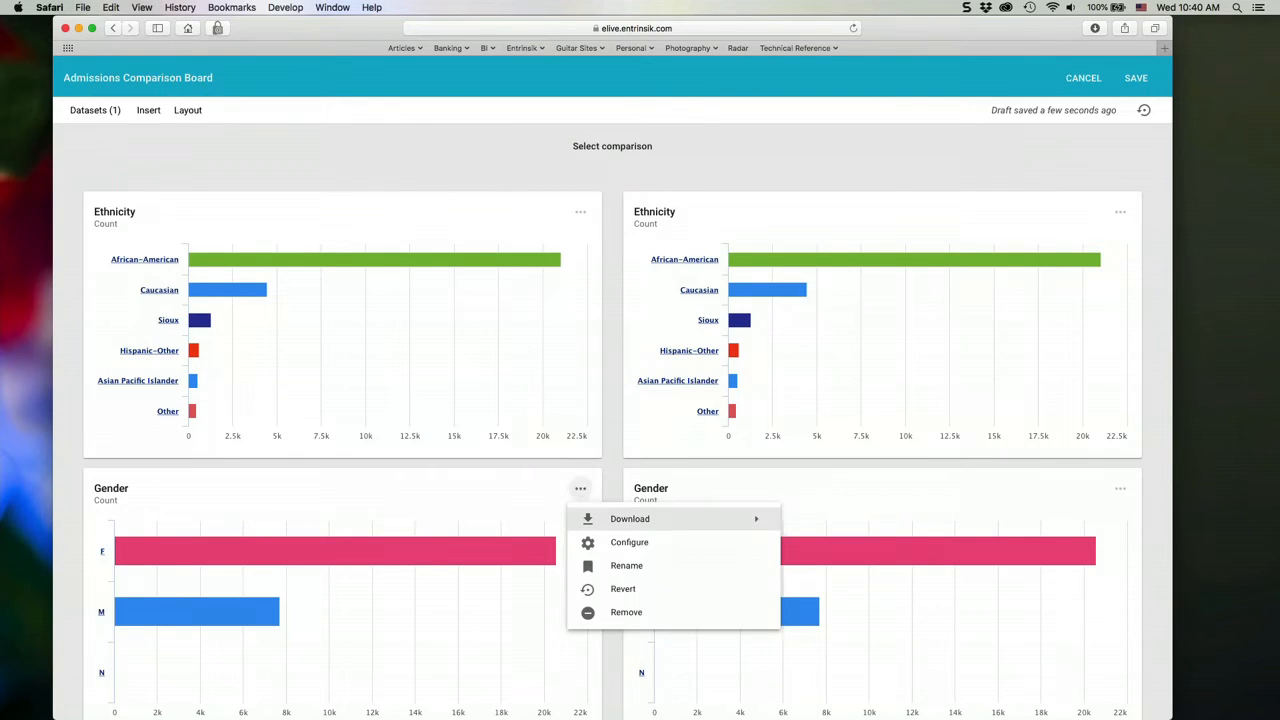
{"action": "left_click", "coordinate": [625, 612]}
{"action": "scroll", "coordinate": [611, 600], "scroll_direction": "down", "scroll_amount": 5}
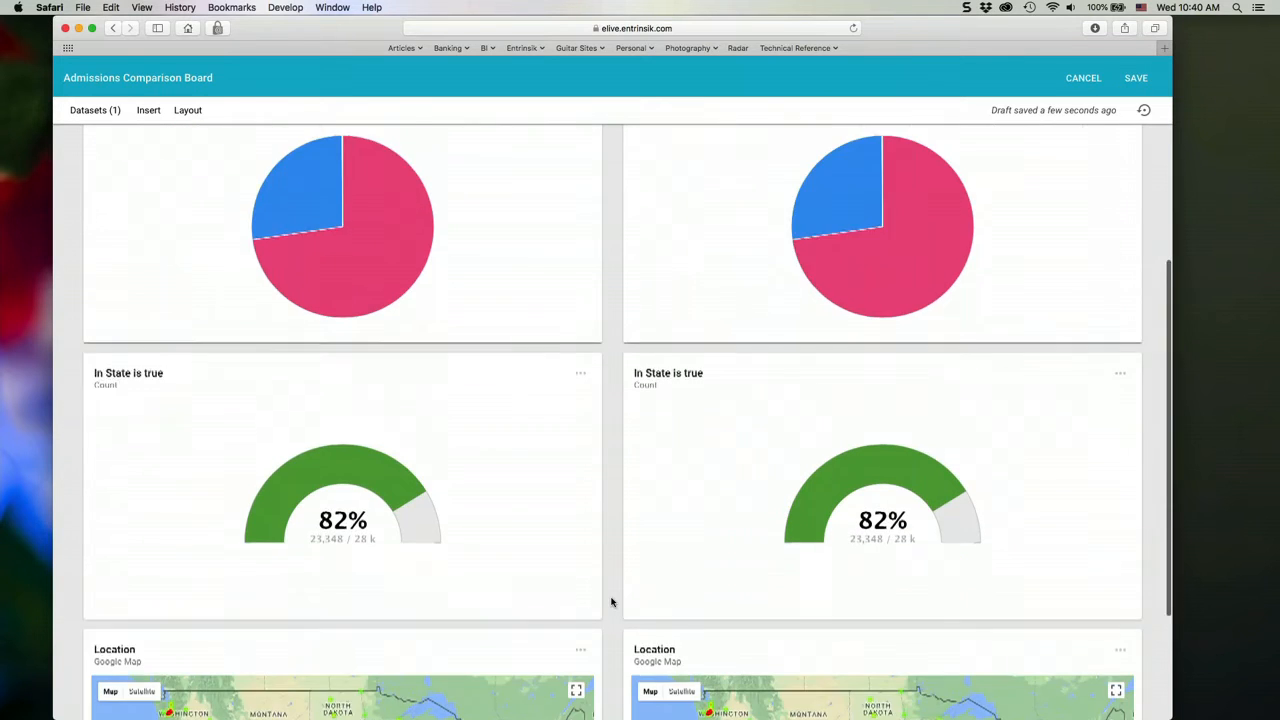
{"action": "scroll", "coordinate": [612, 602], "scroll_direction": "up", "scroll_amount": 7}
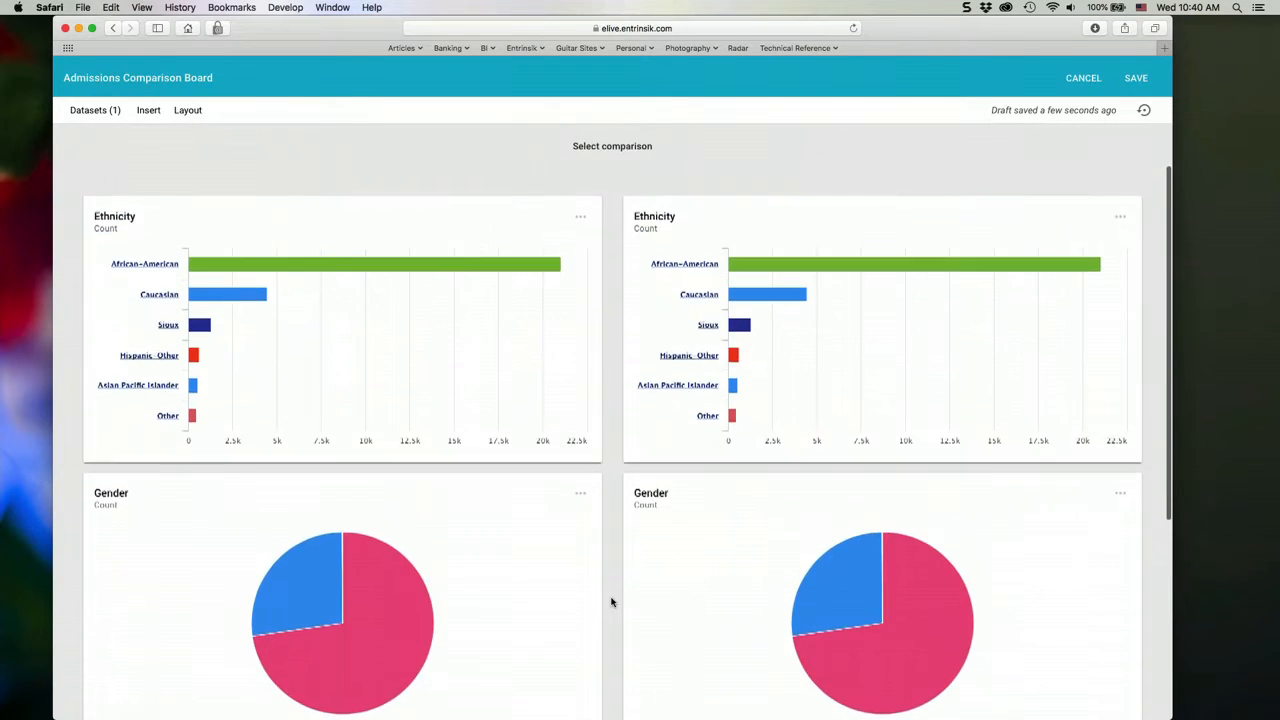
- Look over the remaining visuals on the Admissions Comparison Board and save the board
{"action": "scroll", "coordinate": [612, 602], "scroll_direction": "down", "scroll_amount": 1}
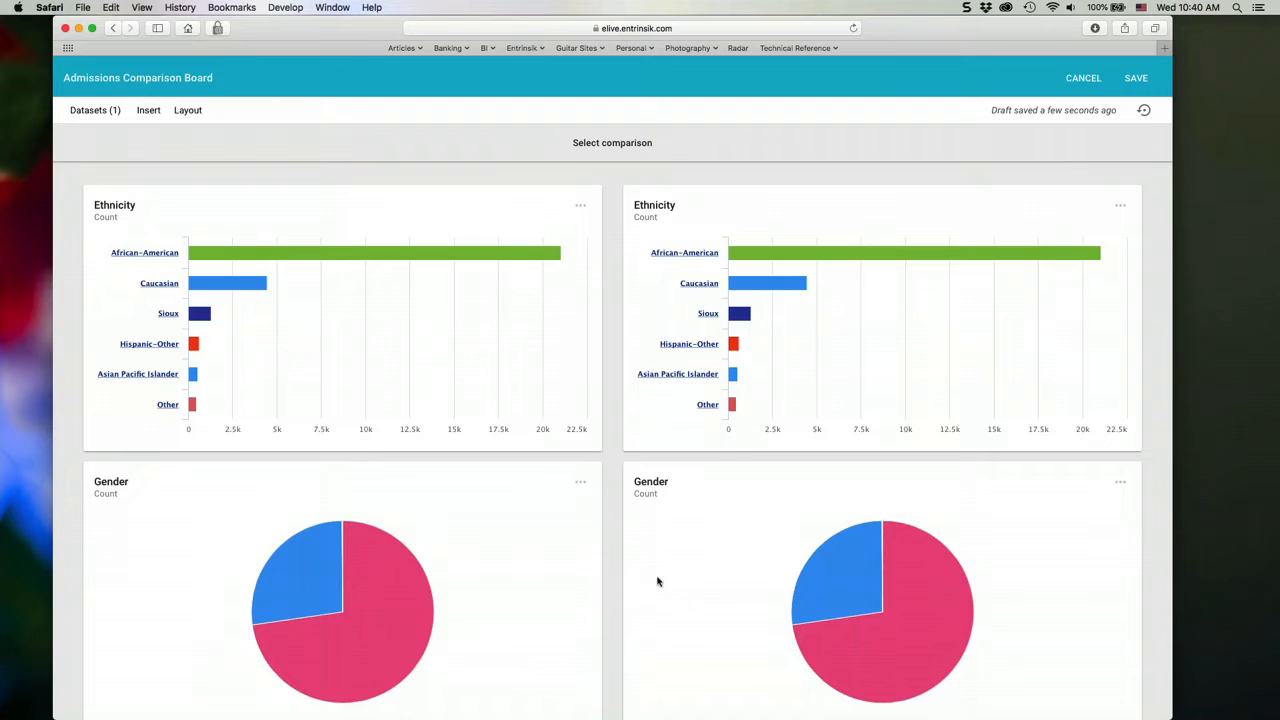
{"action": "scroll", "coordinate": [612, 590], "scroll_direction": "down", "scroll_amount": 10}
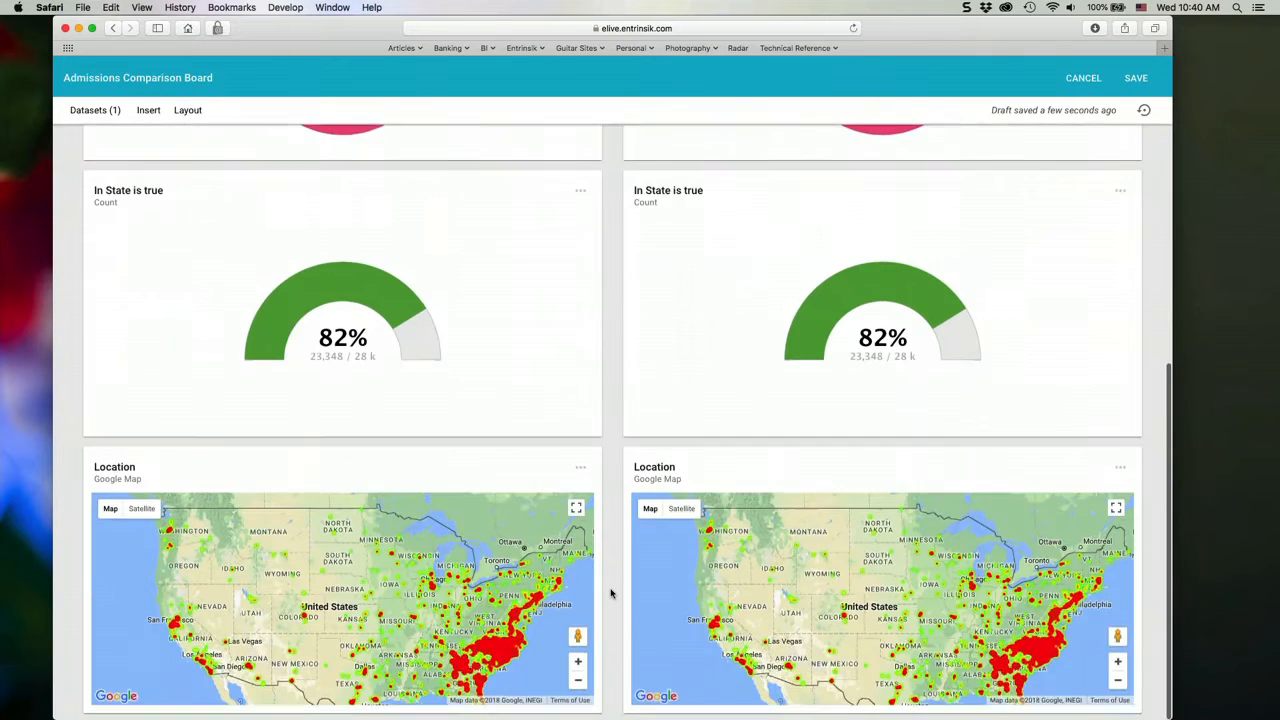
{"action": "scroll", "coordinate": [611, 594], "scroll_direction": "up", "scroll_amount": 10}
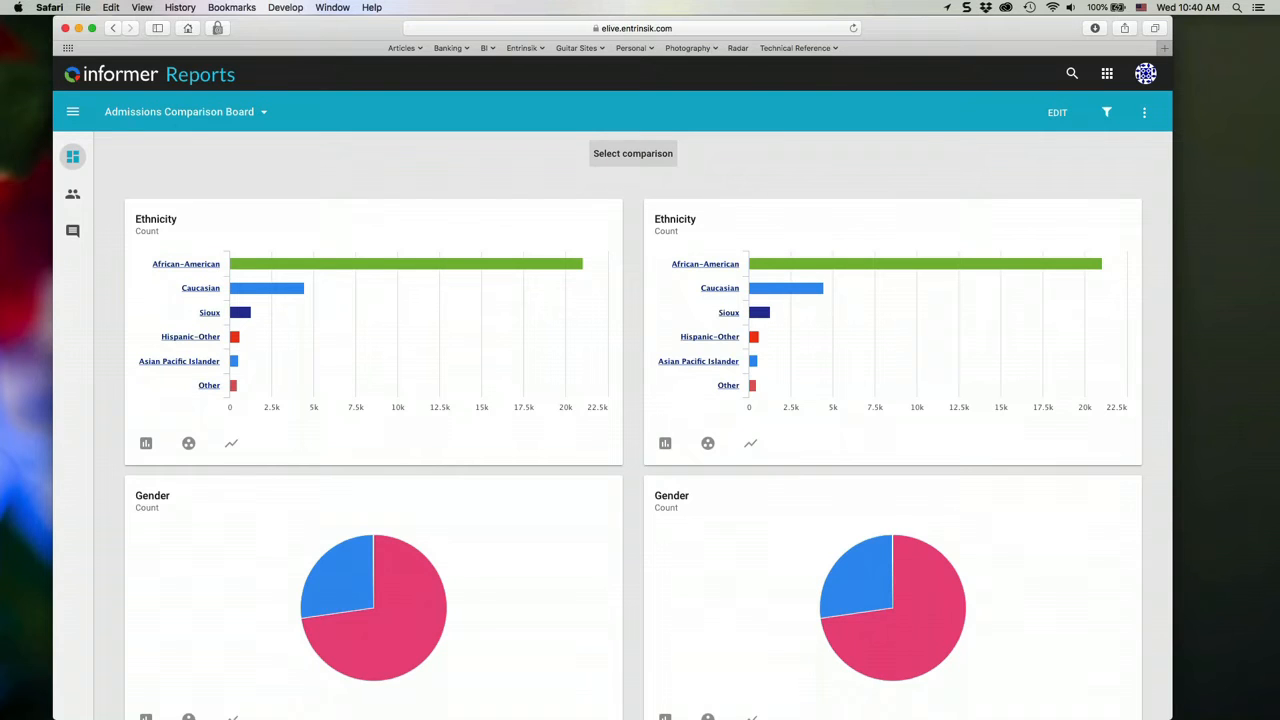
- Compare the board by Academic Year, setting the first column to 2015-2016 against everything else
{"action": "left_click", "coordinate": [643, 156]}
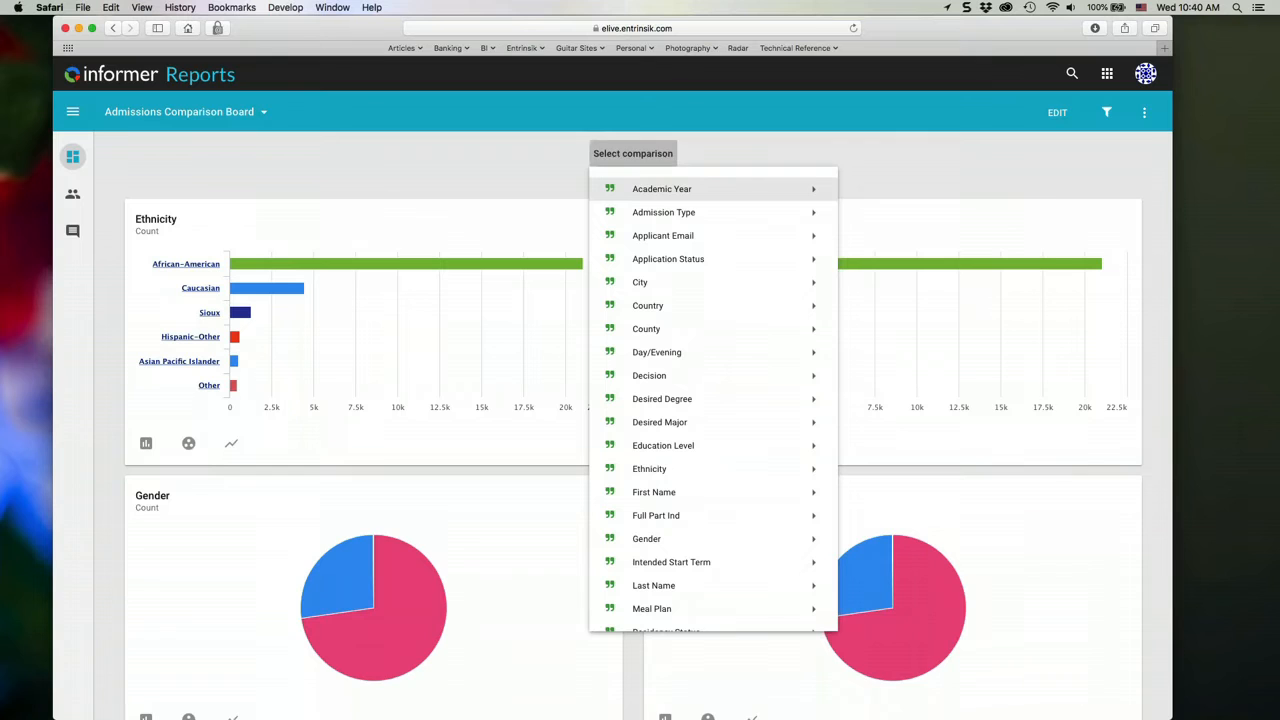
{"action": "mouse_move", "coordinate": [640, 190]}
{"action": "left_click", "coordinate": [876, 190]}
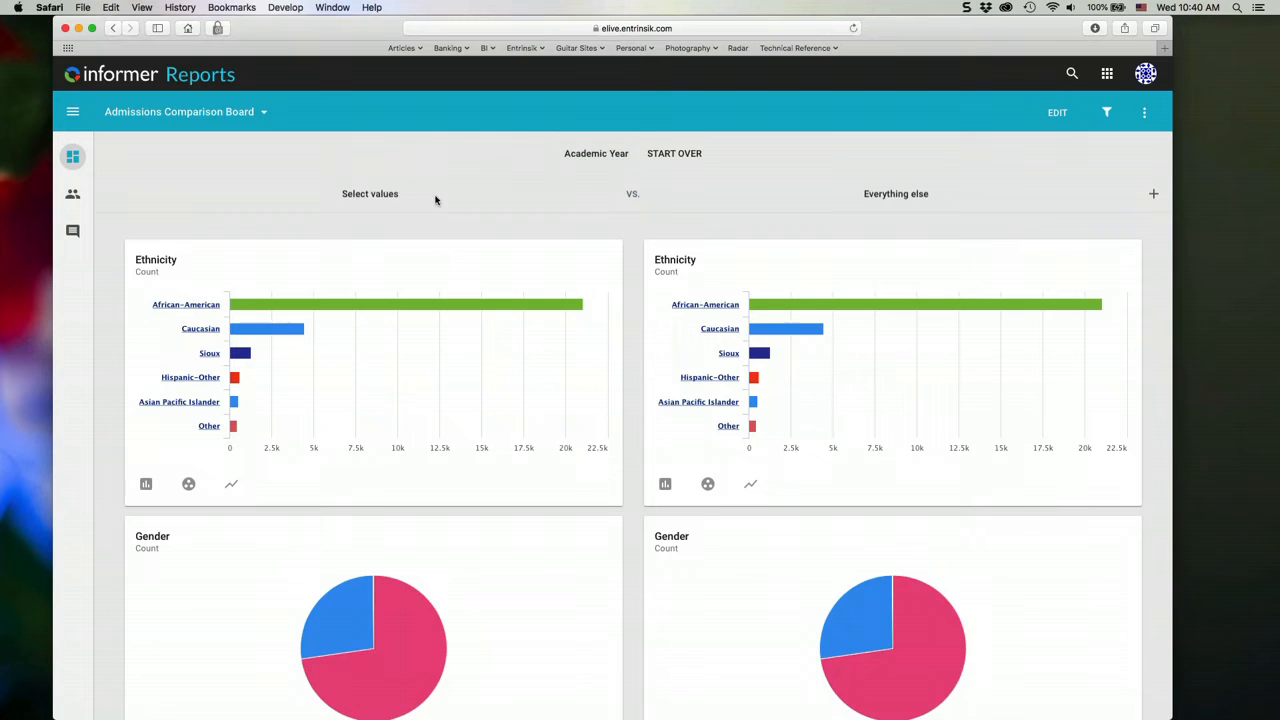
{"action": "left_click", "coordinate": [358, 198]}
{"action": "left_click", "coordinate": [296, 243]}
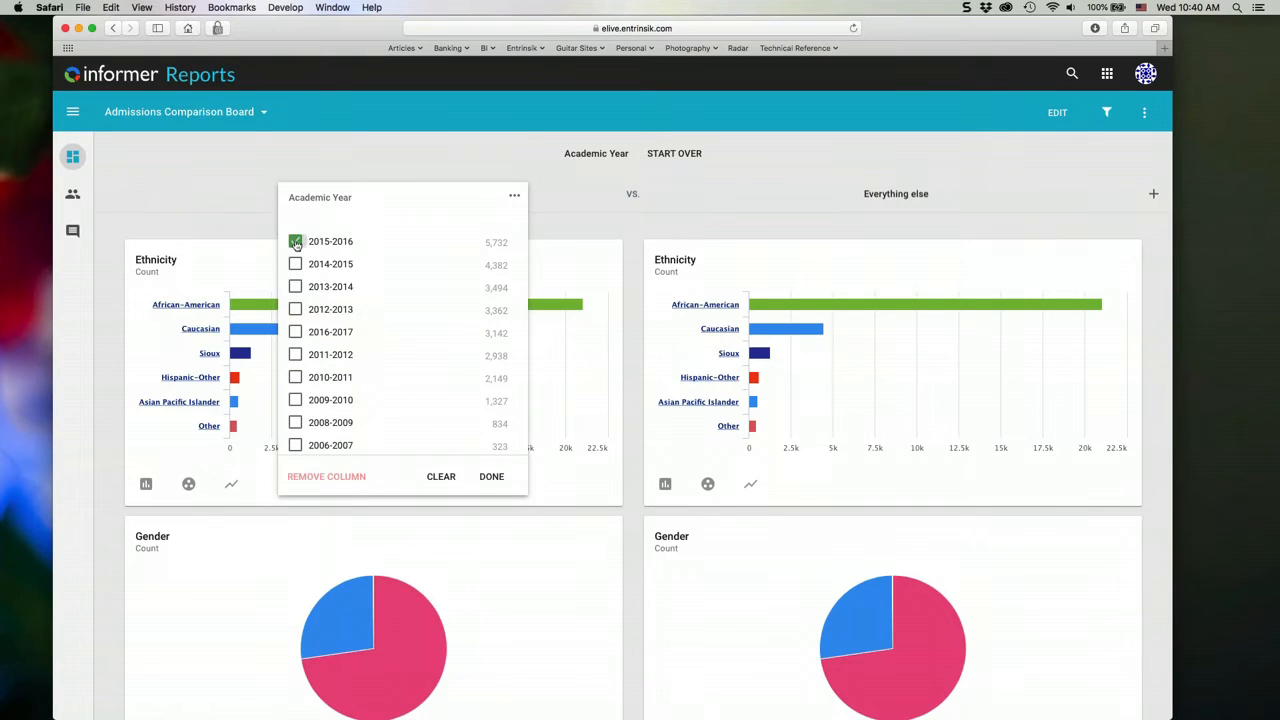
{"action": "left_click", "coordinate": [760, 190]}
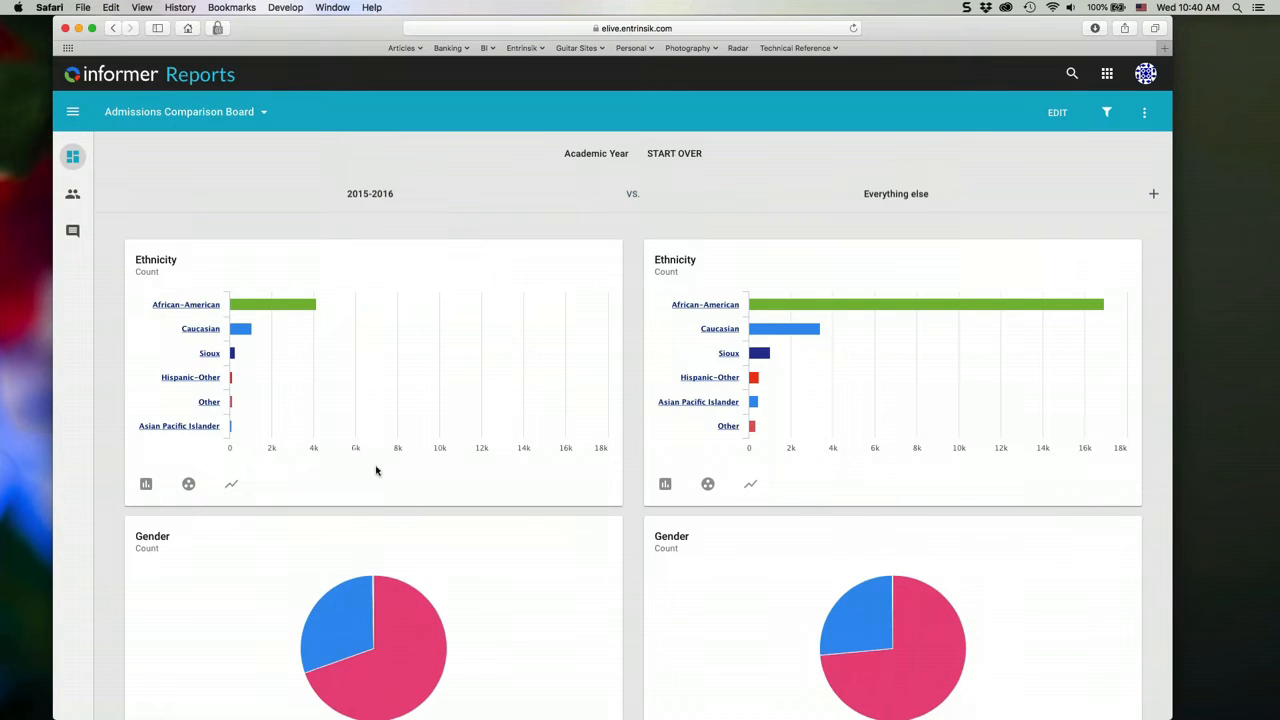
- Examine the 2015-2016 comparison and set the second comparison column to academic year 2014-2015
{"action": "scroll", "coordinate": [376, 470], "scroll_direction": "down", "scroll_amount": 6}
{"action": "scroll", "coordinate": [376, 470], "scroll_direction": "up", "scroll_amount": 5}
{"action": "scroll", "coordinate": [376, 470], "scroll_direction": "down", "scroll_amount": 2}
{"action": "scroll", "coordinate": [376, 470], "scroll_direction": "up", "scroll_amount": 5}
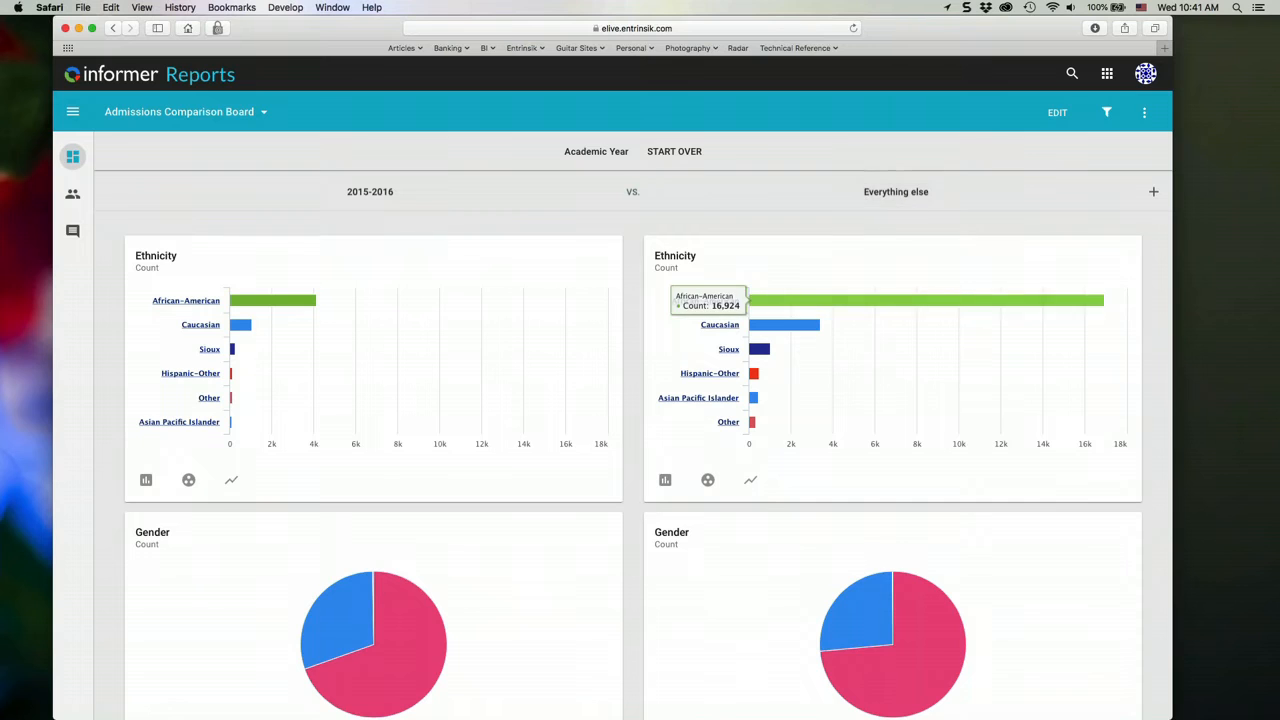
{"action": "left_click", "coordinate": [899, 194]}
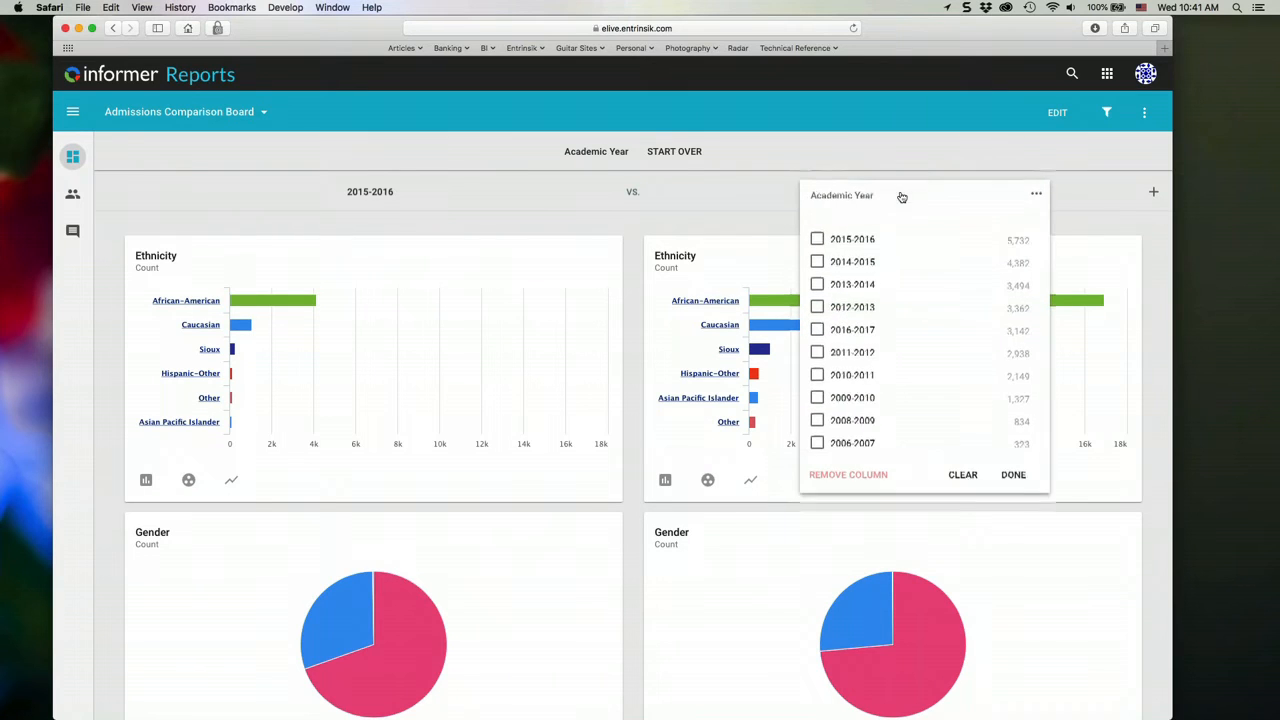
{"action": "left_click", "coordinate": [817, 262]}
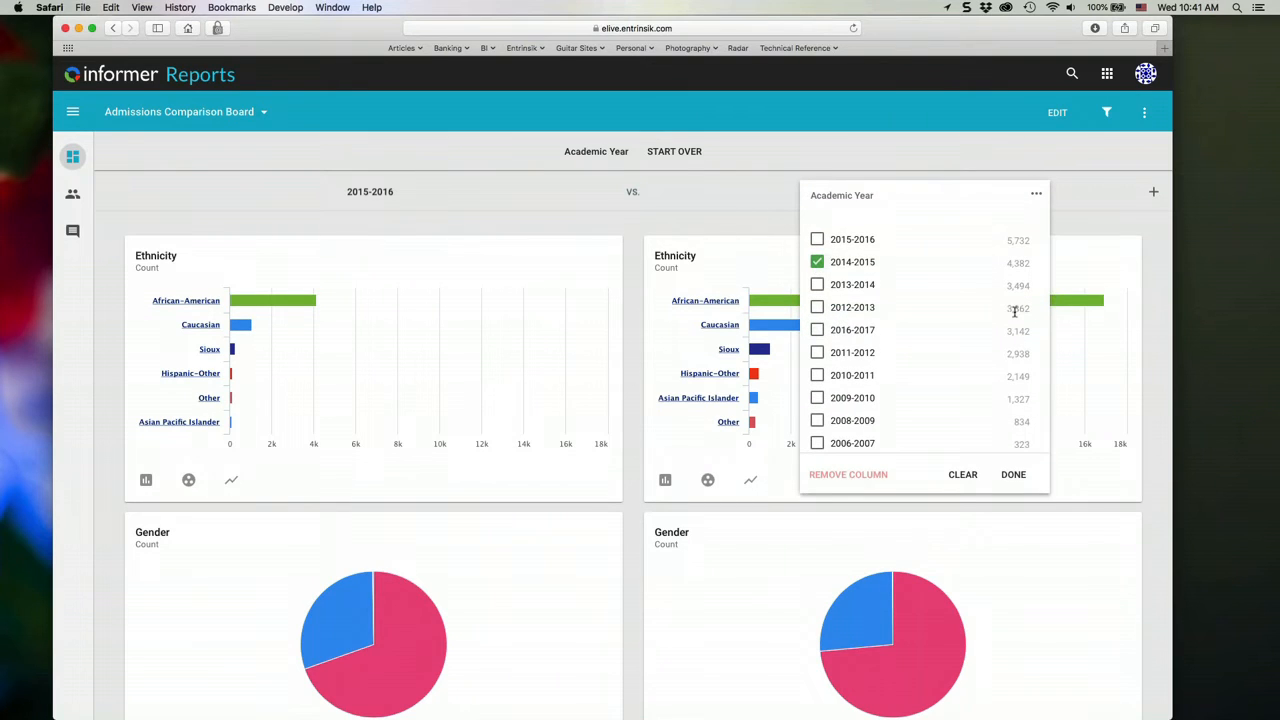
{"action": "left_click", "coordinate": [1014, 475]}
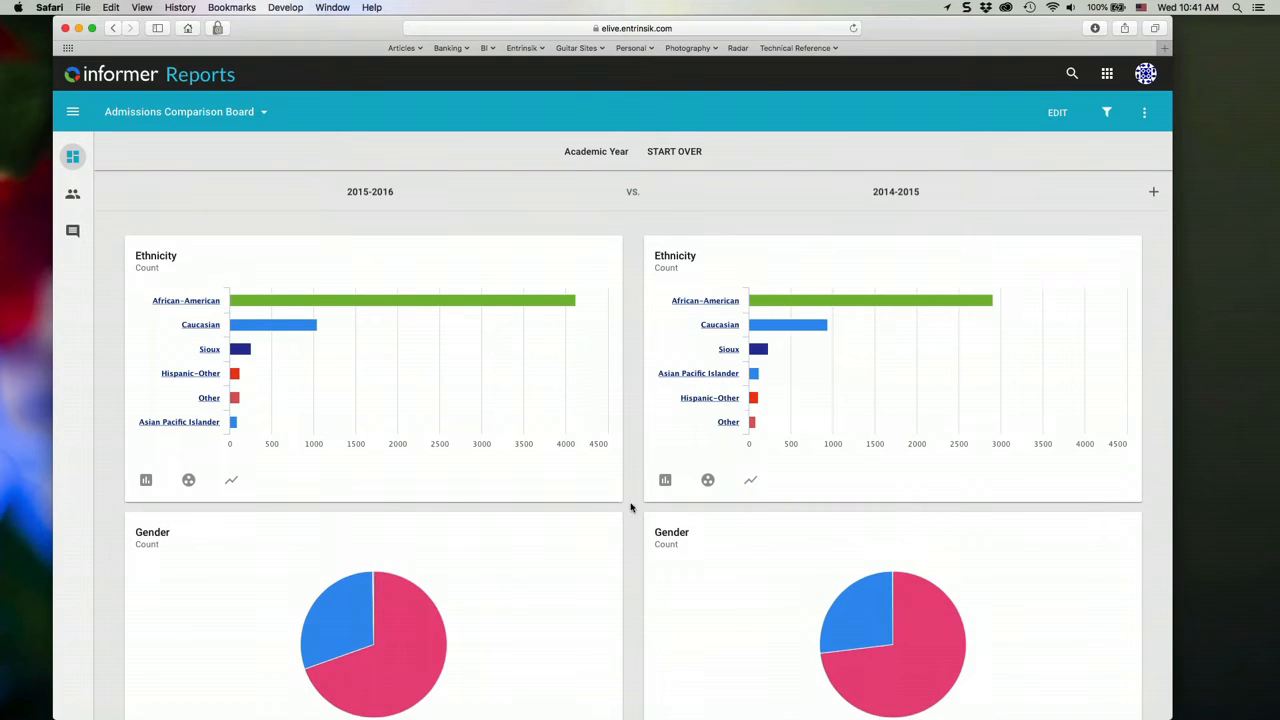
- Review the two-year comparison and add a third comparison column for academic year 2013-2014
{"action": "scroll", "coordinate": [650, 530], "scroll_direction": "down", "scroll_amount": 3}
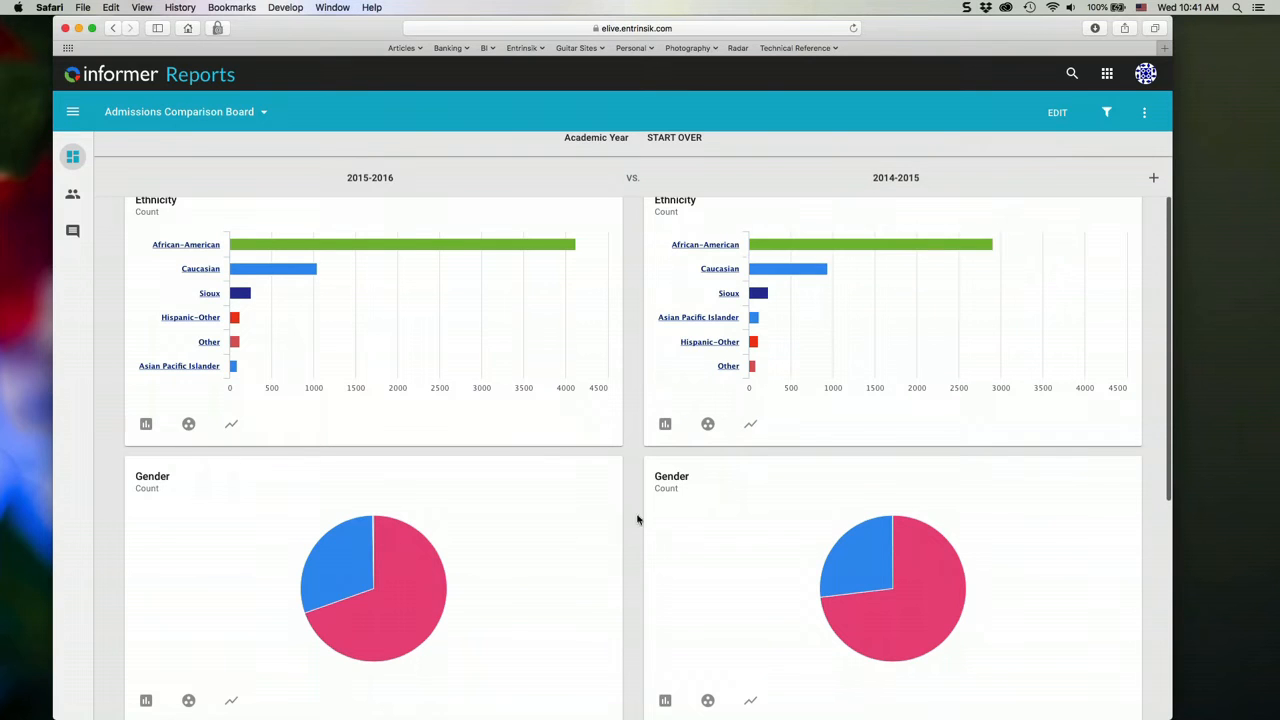
{"action": "scroll", "coordinate": [640, 515], "scroll_direction": "down", "scroll_amount": 3}
{"action": "scroll", "coordinate": [643, 519], "scroll_direction": "down", "scroll_amount": 10}
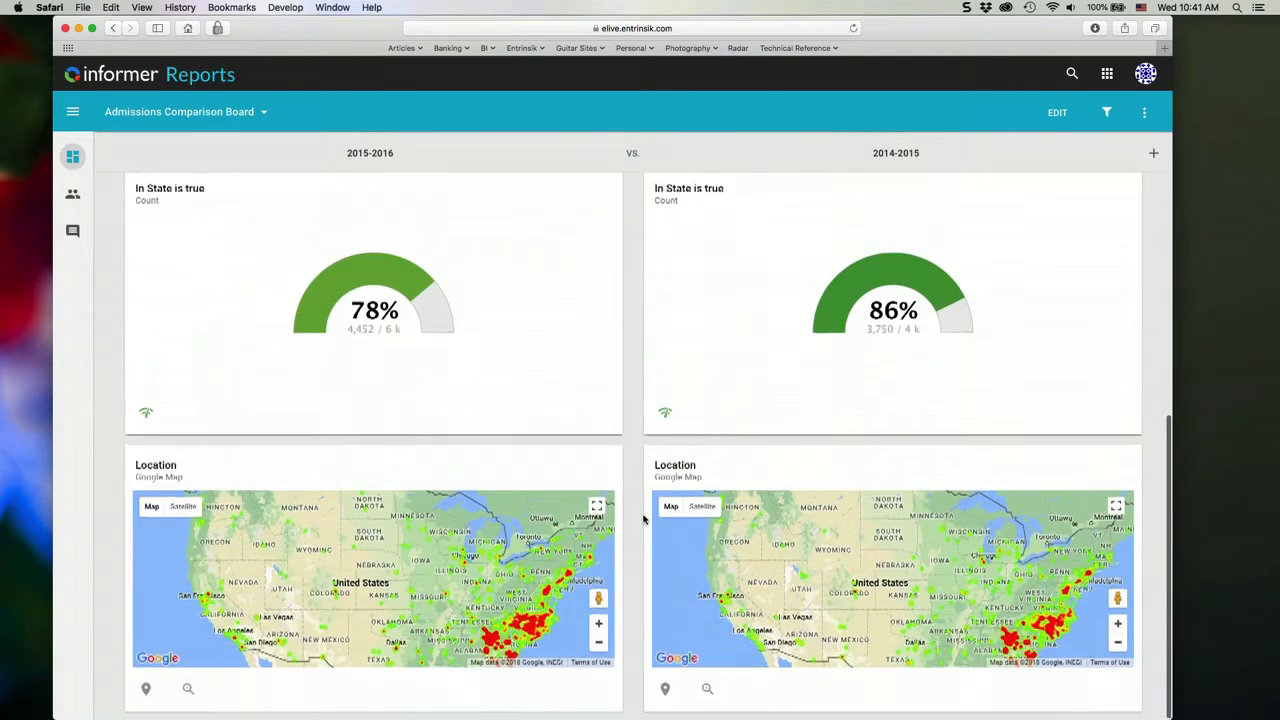
{"action": "scroll", "coordinate": [643, 519], "scroll_direction": "up", "scroll_amount": 10}
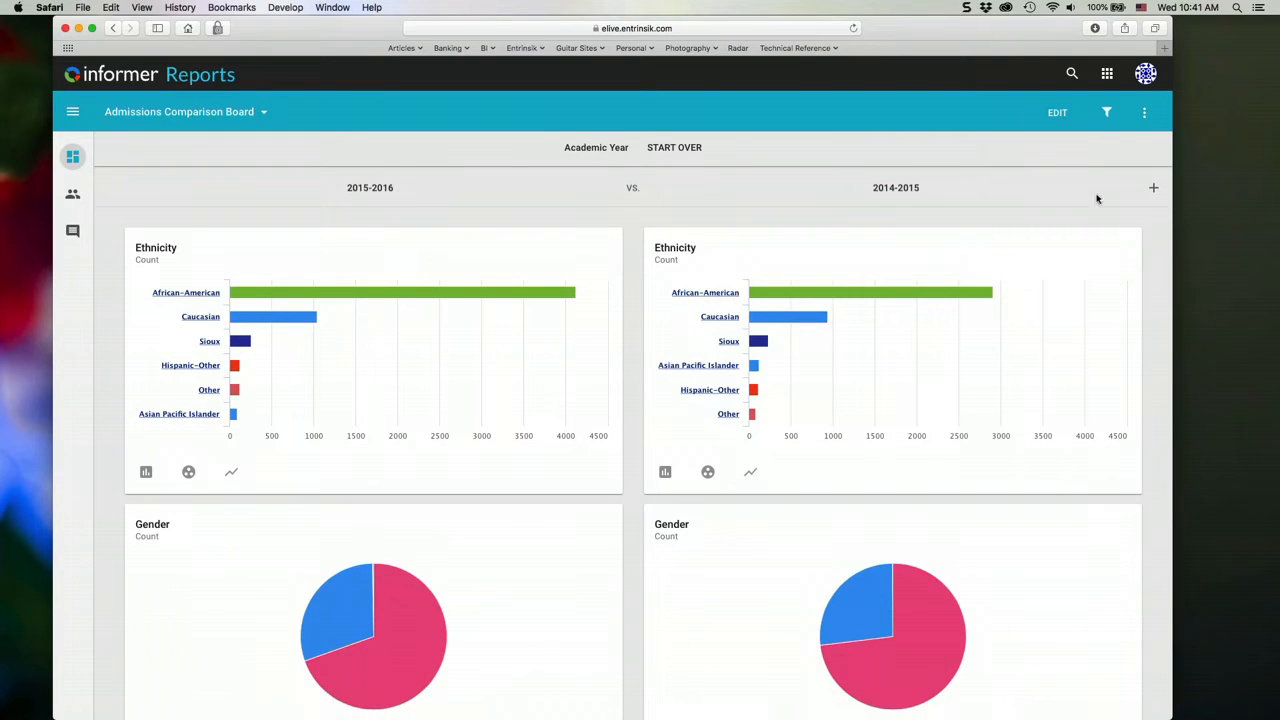
{"action": "left_click", "coordinate": [1155, 189]}
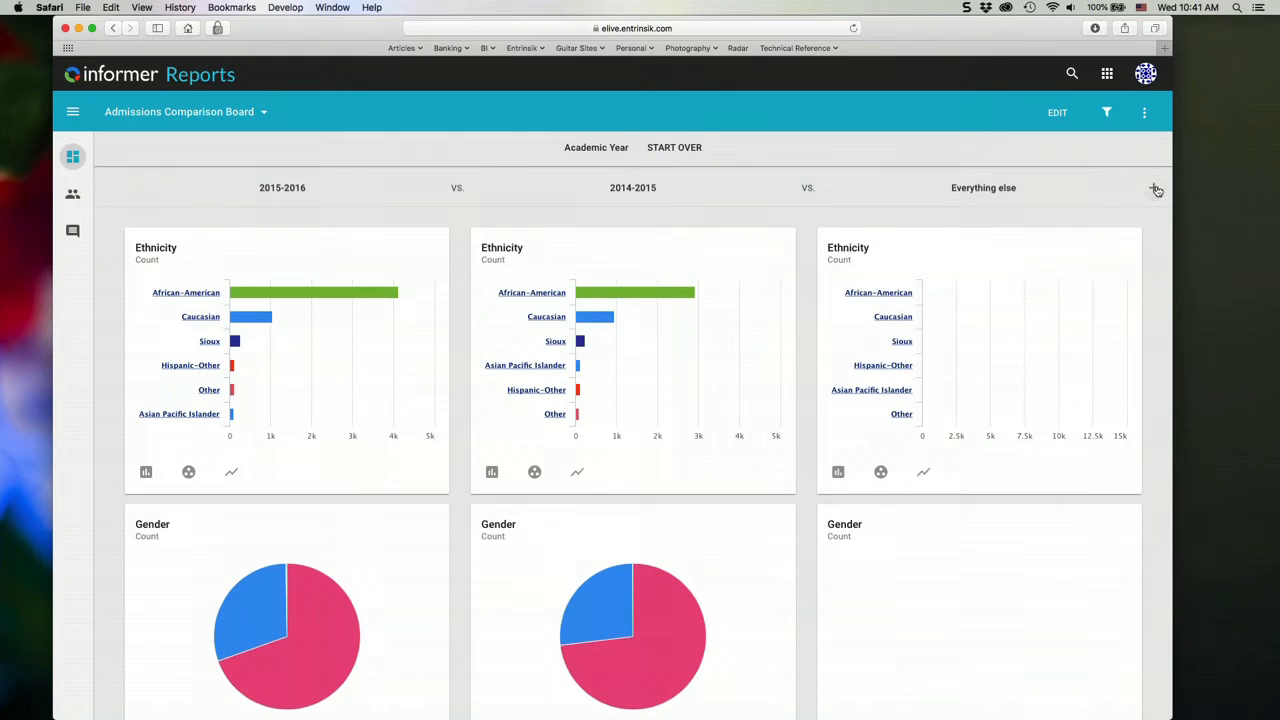
{"action": "left_click", "coordinate": [985, 187]}
{"action": "left_click", "coordinate": [905, 282]}
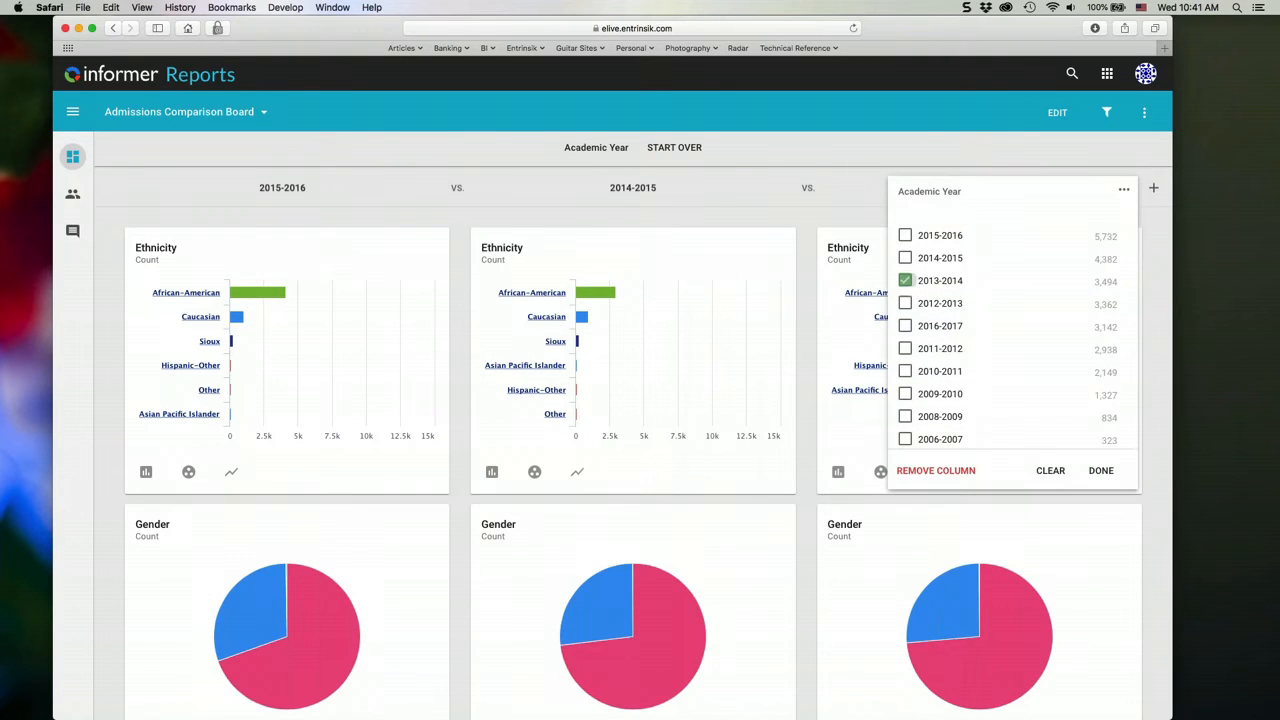
{"action": "left_click", "coordinate": [1101, 471]}
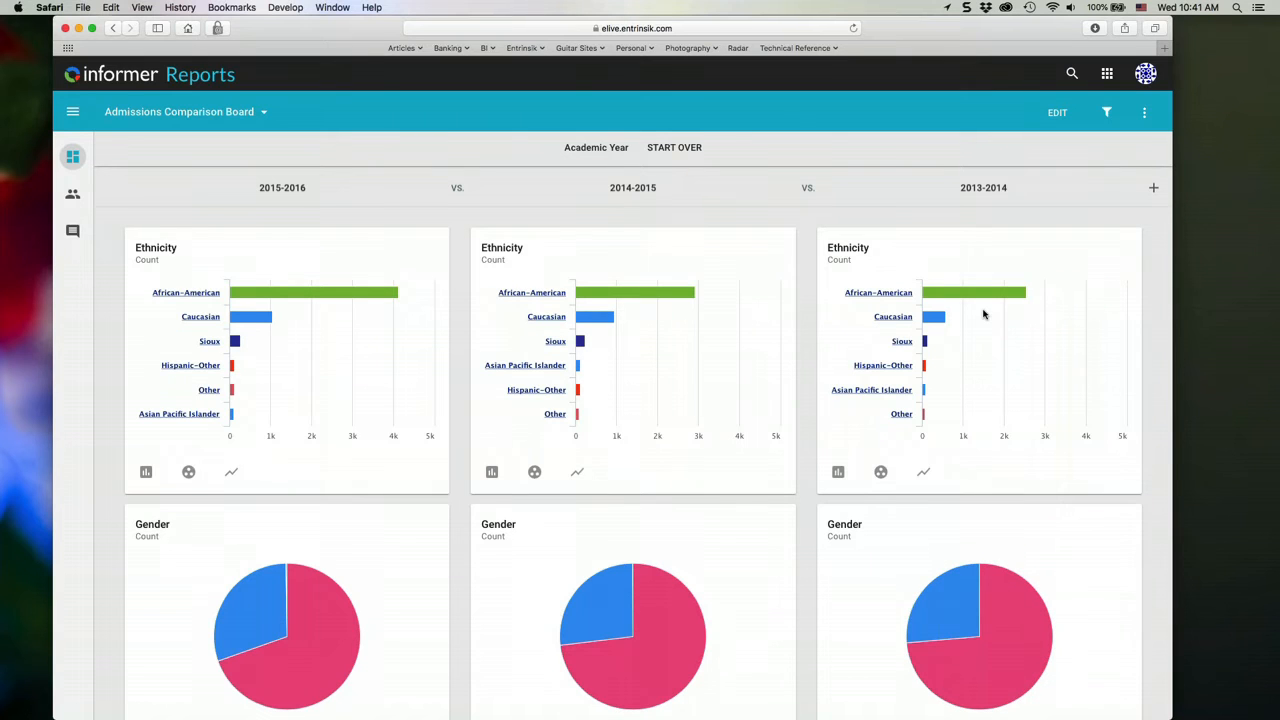
- Start the Academic Year comparison over and return to the reports list
{"action": "left_click", "coordinate": [1144, 112]}
{"action": "left_click", "coordinate": [909, 157]}
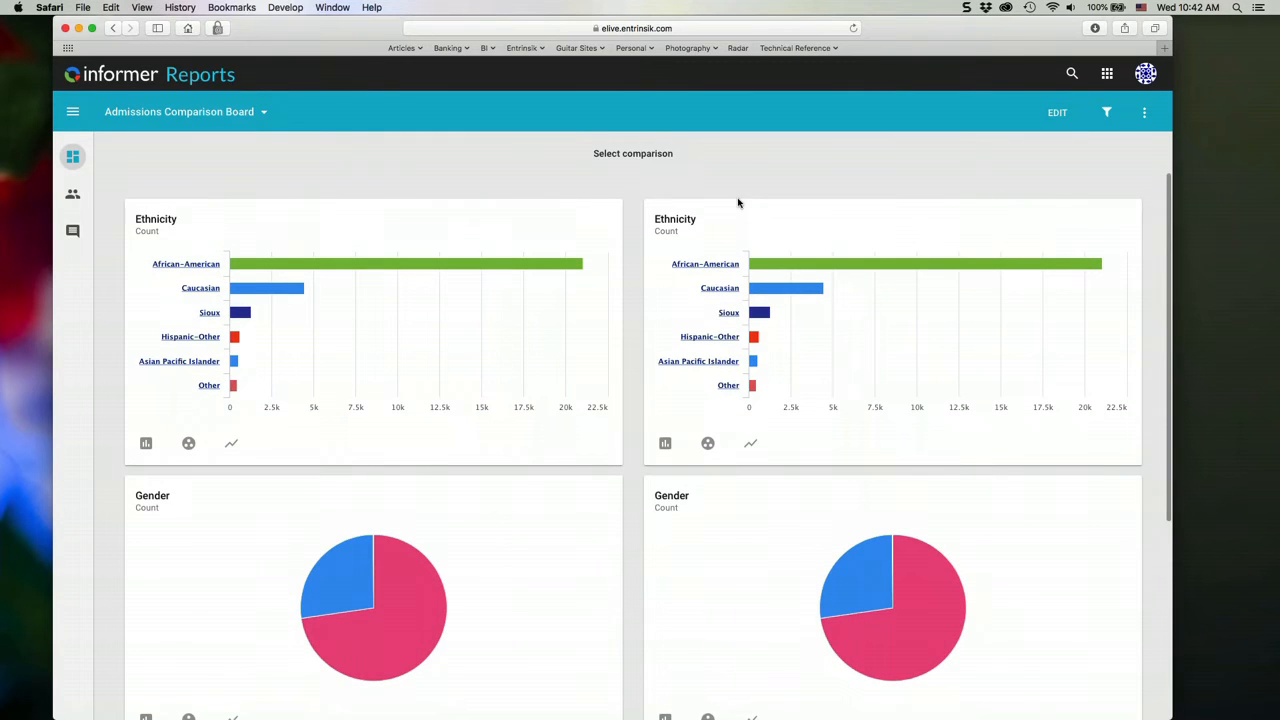
{"action": "scroll", "coordinate": [830, 285], "scroll_direction": "down", "scroll_amount": 5}
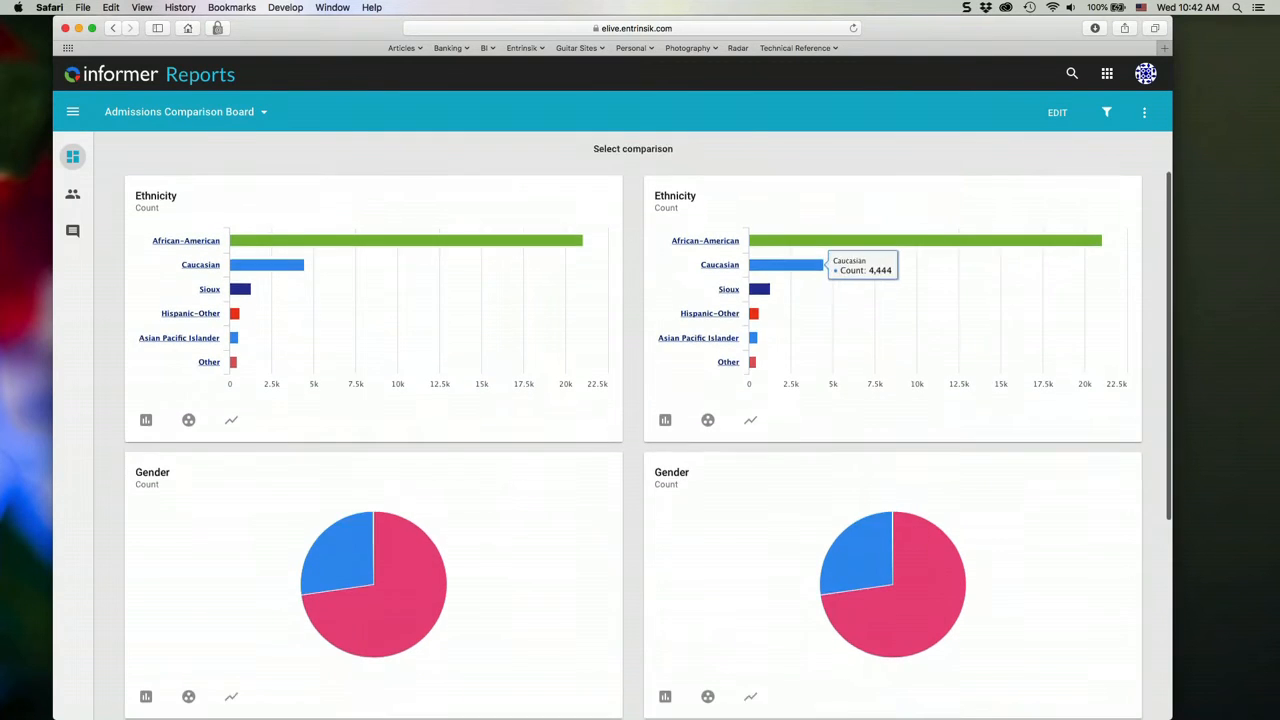
{"action": "scroll", "coordinate": [830, 285], "scroll_direction": "up", "scroll_amount": 4}
{"action": "scroll", "coordinate": [800, 275], "scroll_direction": "up", "scroll_amount": 1}
{"action": "left_click", "coordinate": [200, 75]}
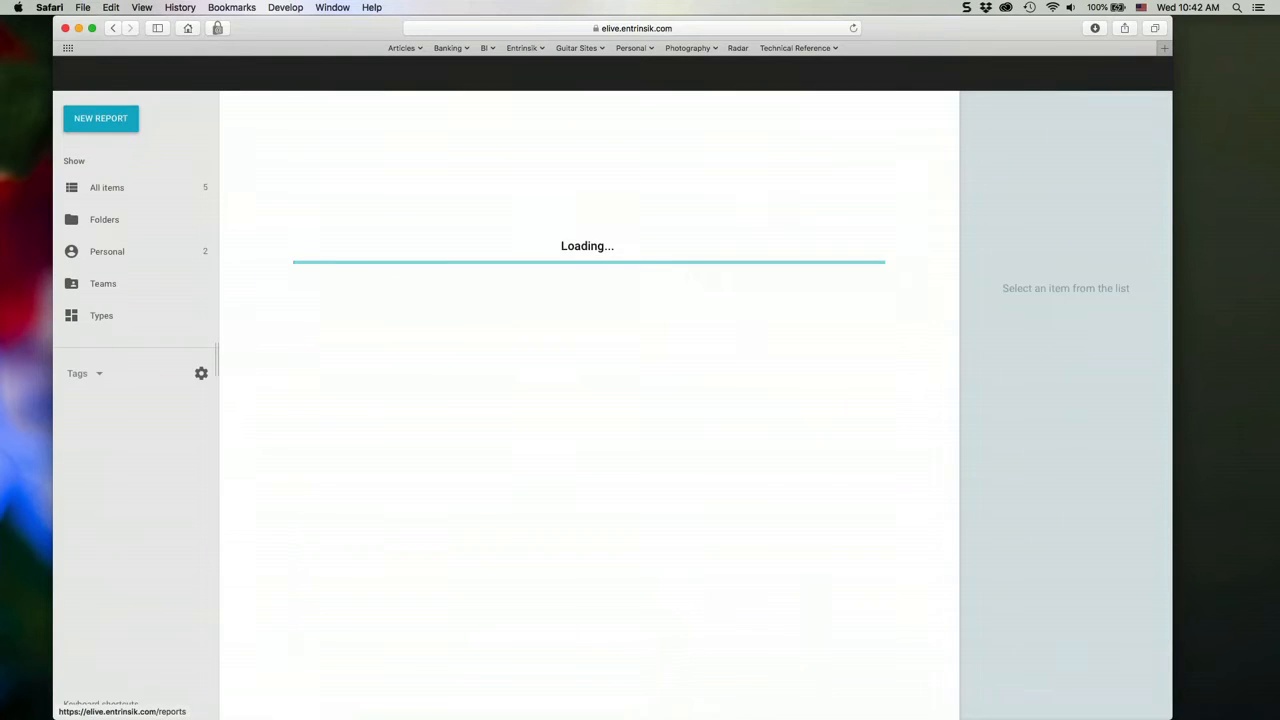
- Create a Data View report named "Admissions Dataview" on the Ellucian Live Applications dataset
{"action": "left_click", "coordinate": [100, 118]}
{"action": "left_click", "coordinate": [125, 194]}
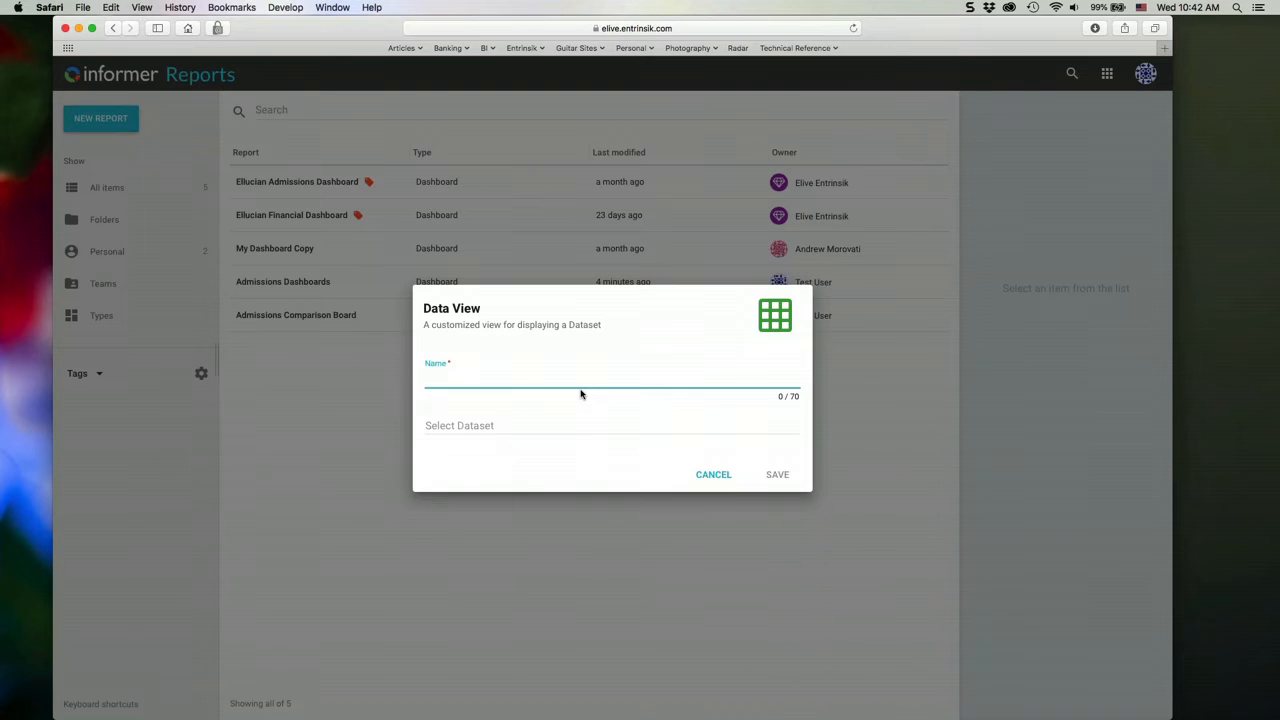
{"action": "type", "text": "Admissions Dataview"}
{"action": "key", "text": "Tab"}
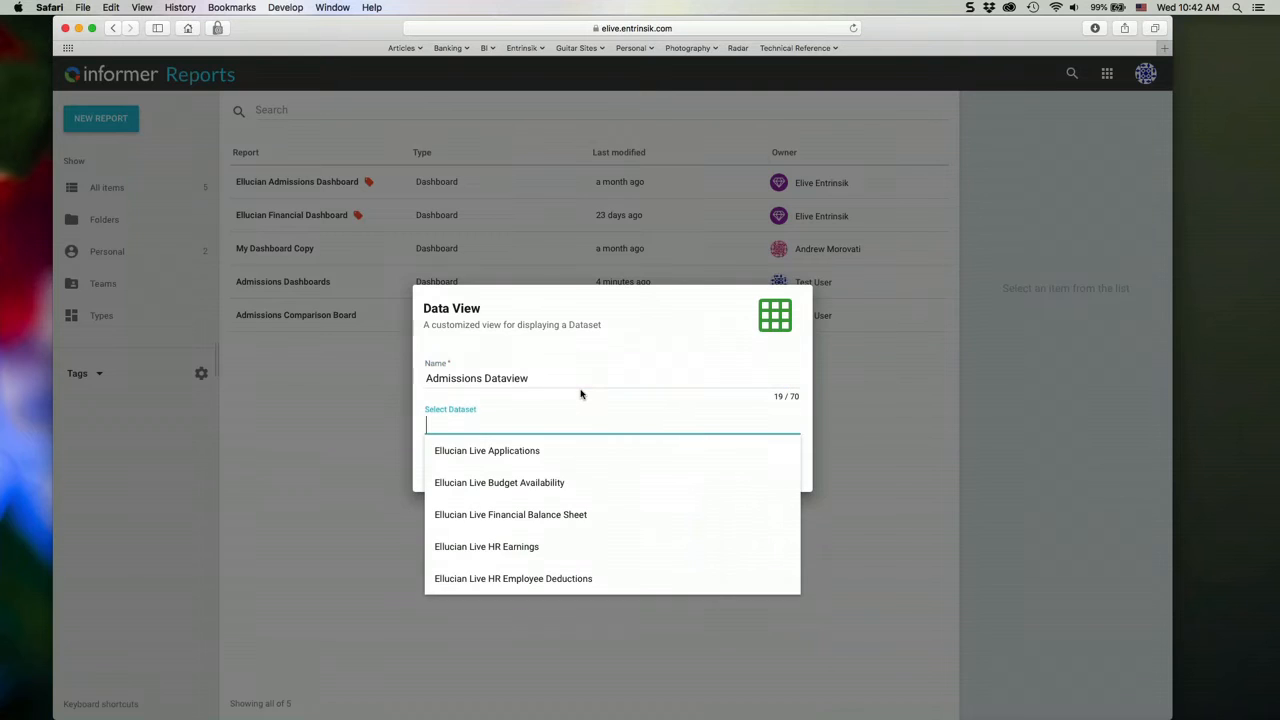
{"action": "key", "text": "Down"}
{"action": "key", "text": "Return"}
{"action": "key", "text": "Return"}
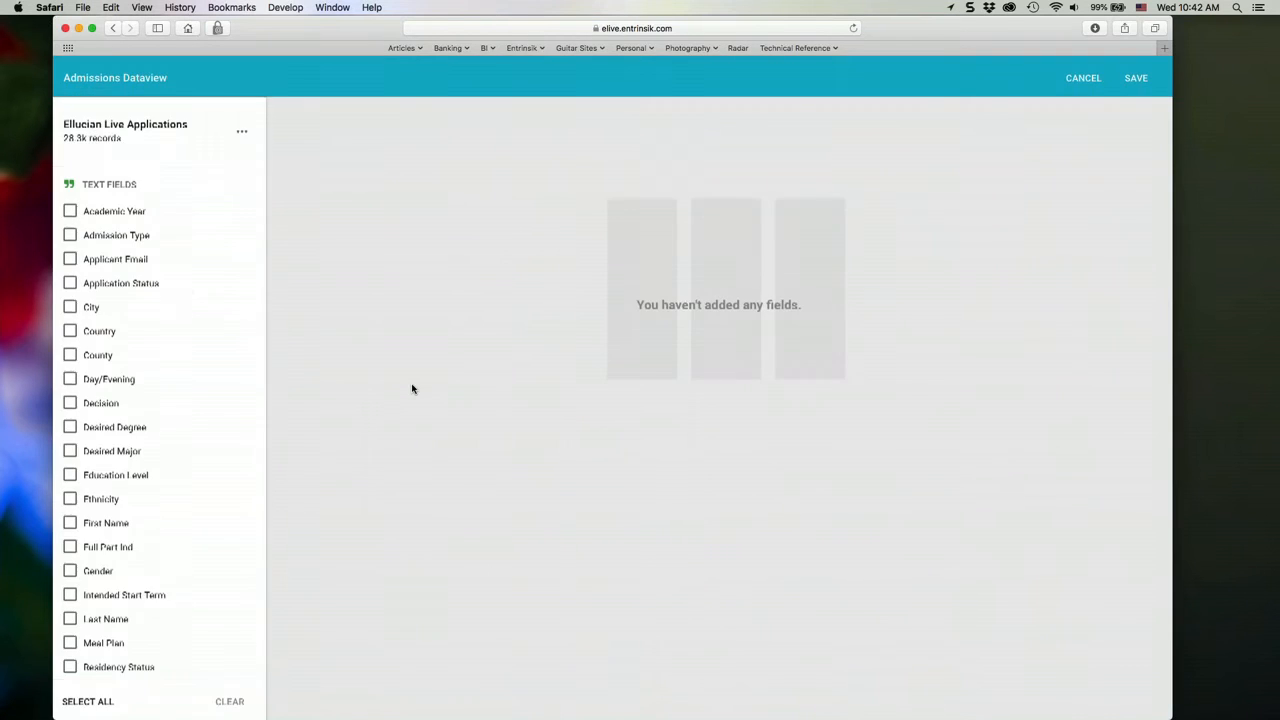
- Add the Academic Year, City, Decision, Gender and Meal Plan fields to the data view and save it
{"action": "left_click", "coordinate": [70, 212]}
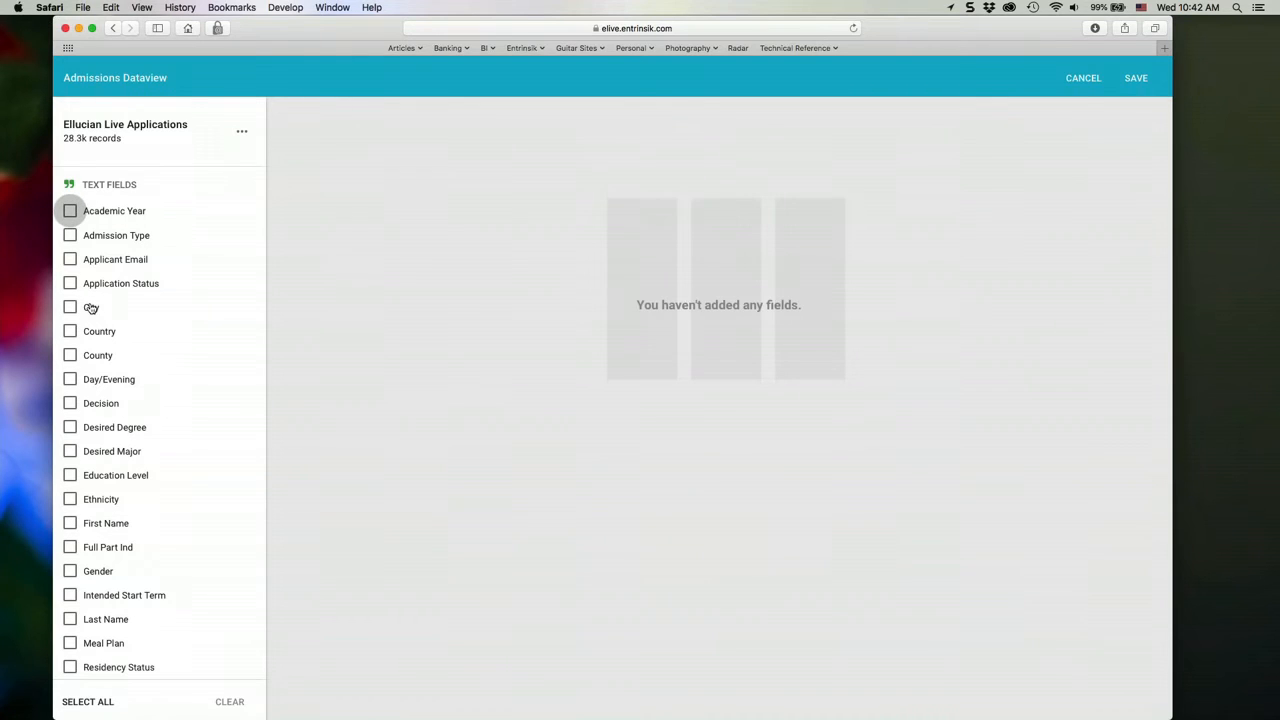
{"action": "left_click", "coordinate": [90, 307]}
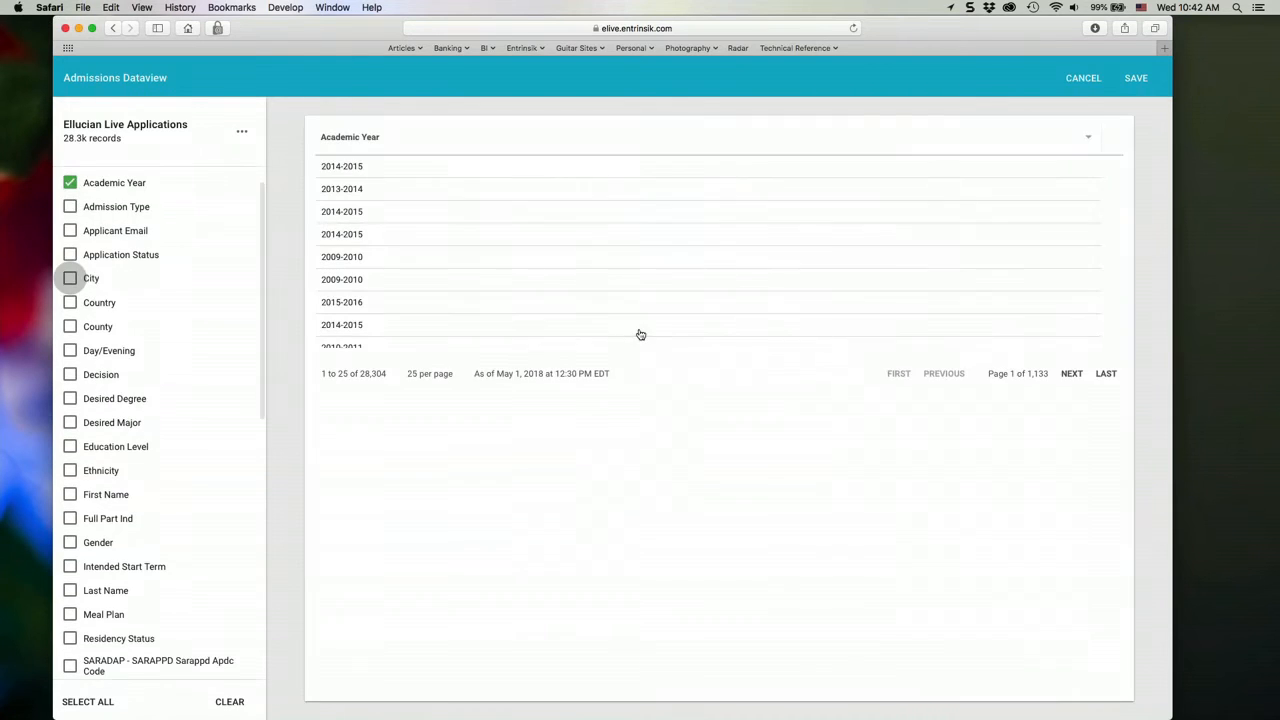
{"action": "left_click", "coordinate": [70, 375]}
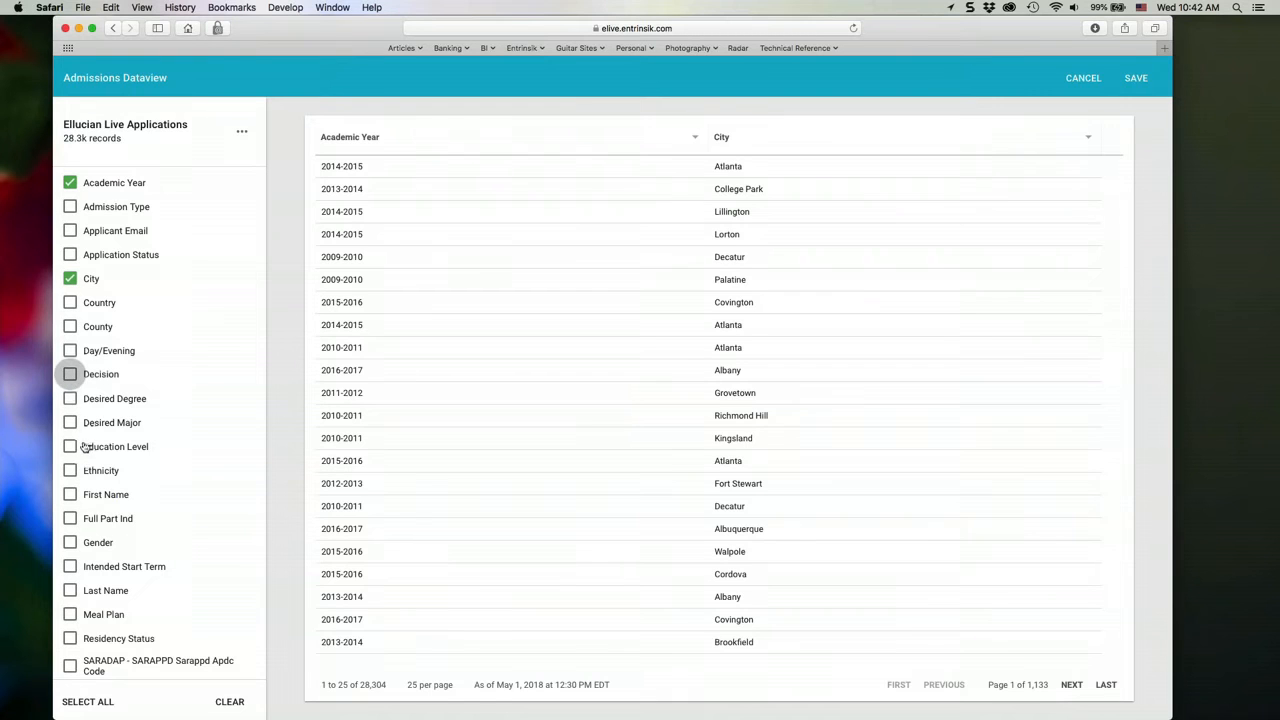
{"action": "left_click", "coordinate": [74, 549]}
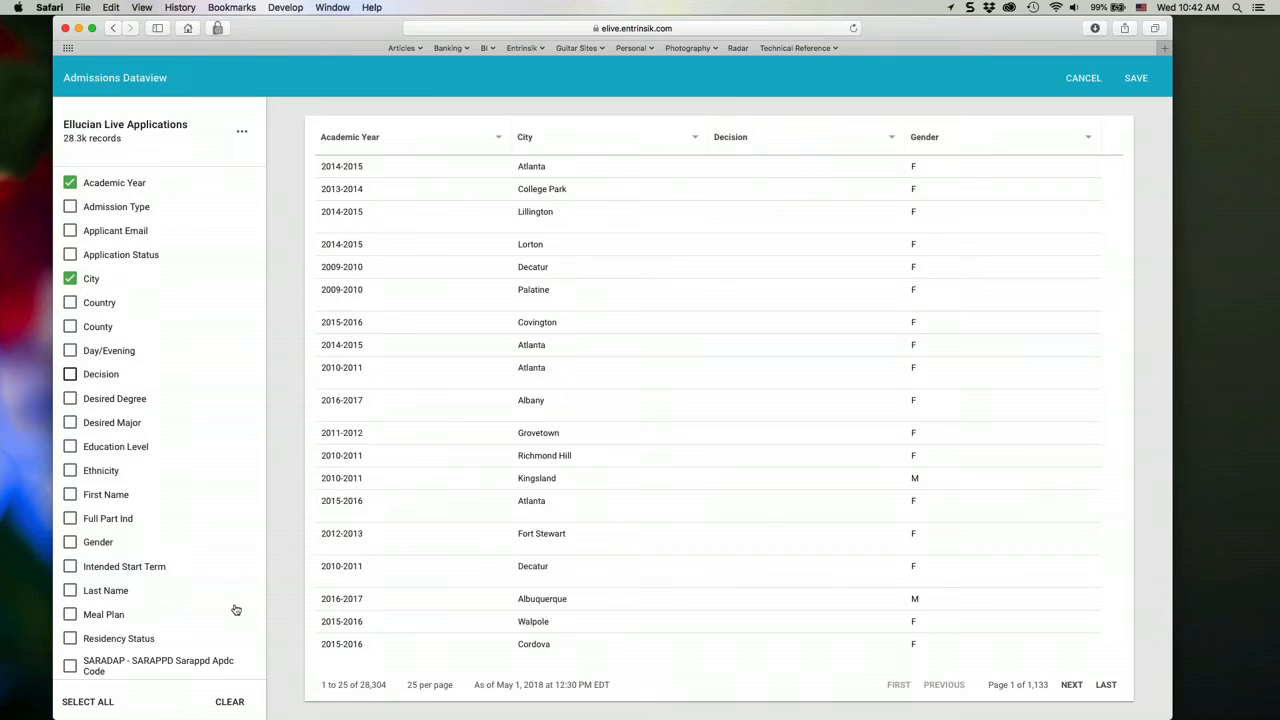
{"action": "left_click", "coordinate": [1136, 77]}
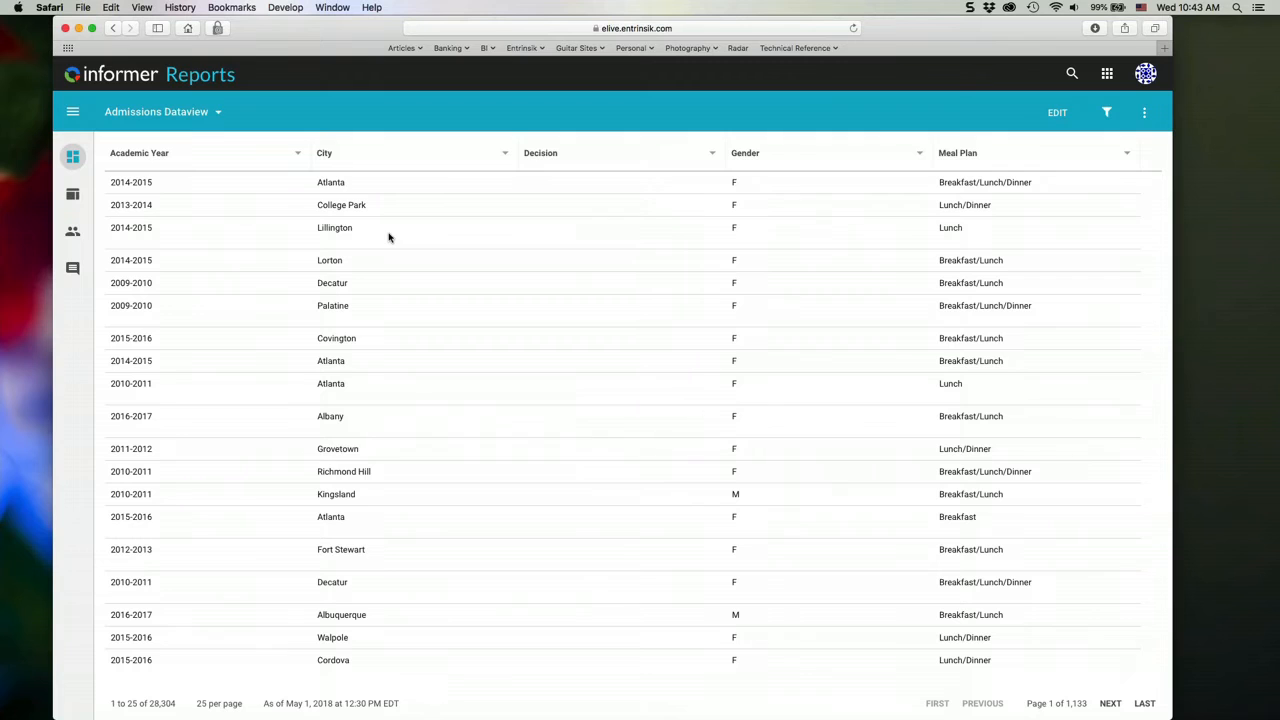
- Try sorting the data view by Academic Year in descending order and grouping its rows by City, clearing each
{"action": "left_click", "coordinate": [136, 155]}
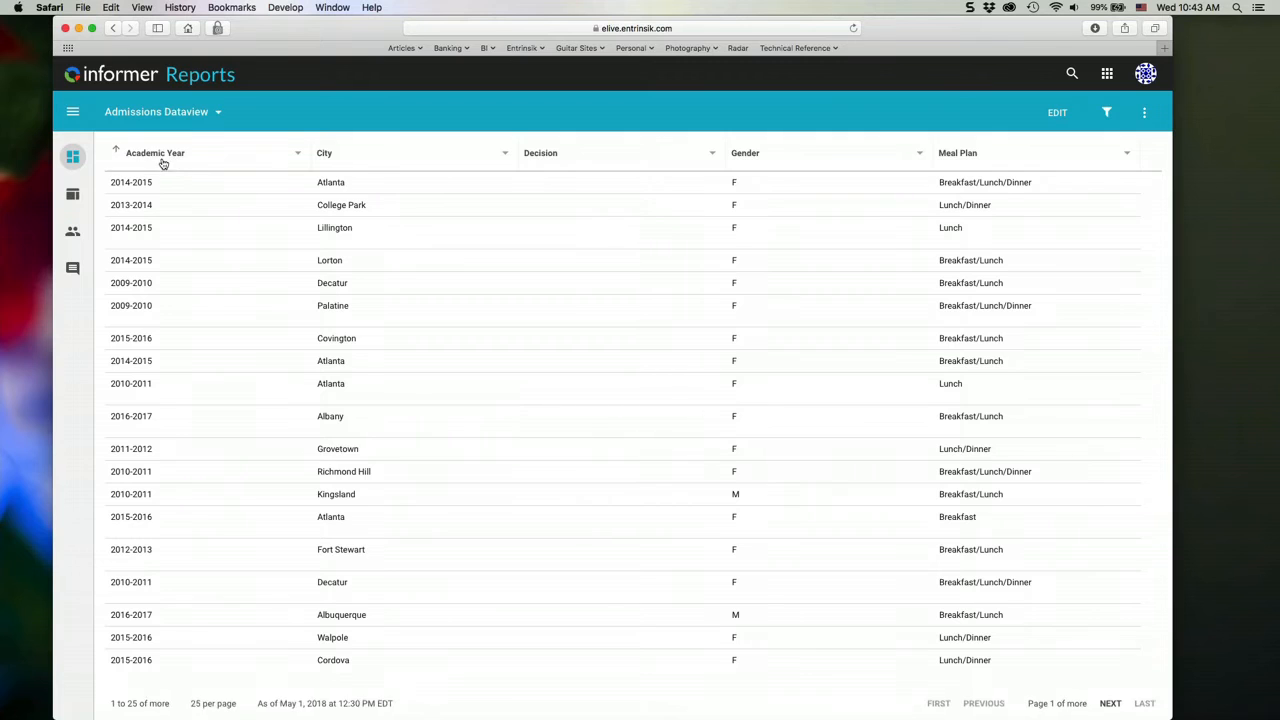
{"action": "left_click", "coordinate": [248, 167]}
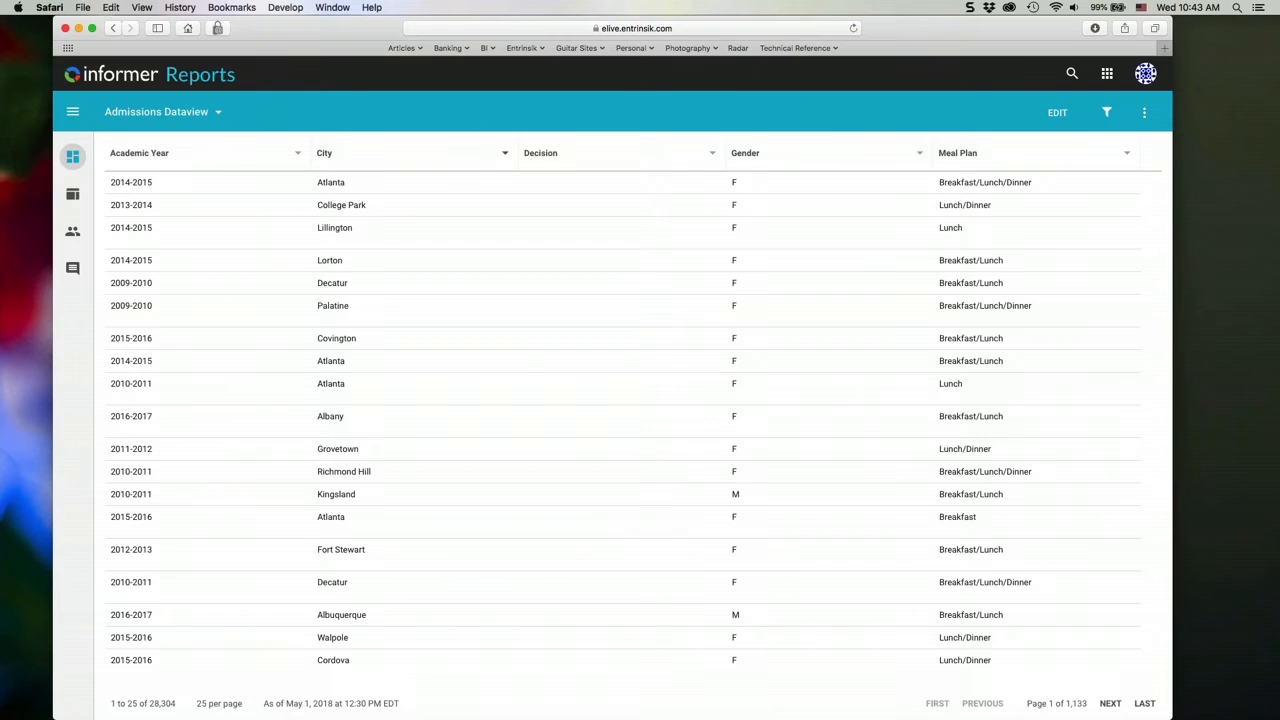
{"action": "left_click", "coordinate": [505, 153]}
{"action": "left_click", "coordinate": [570, 246]}
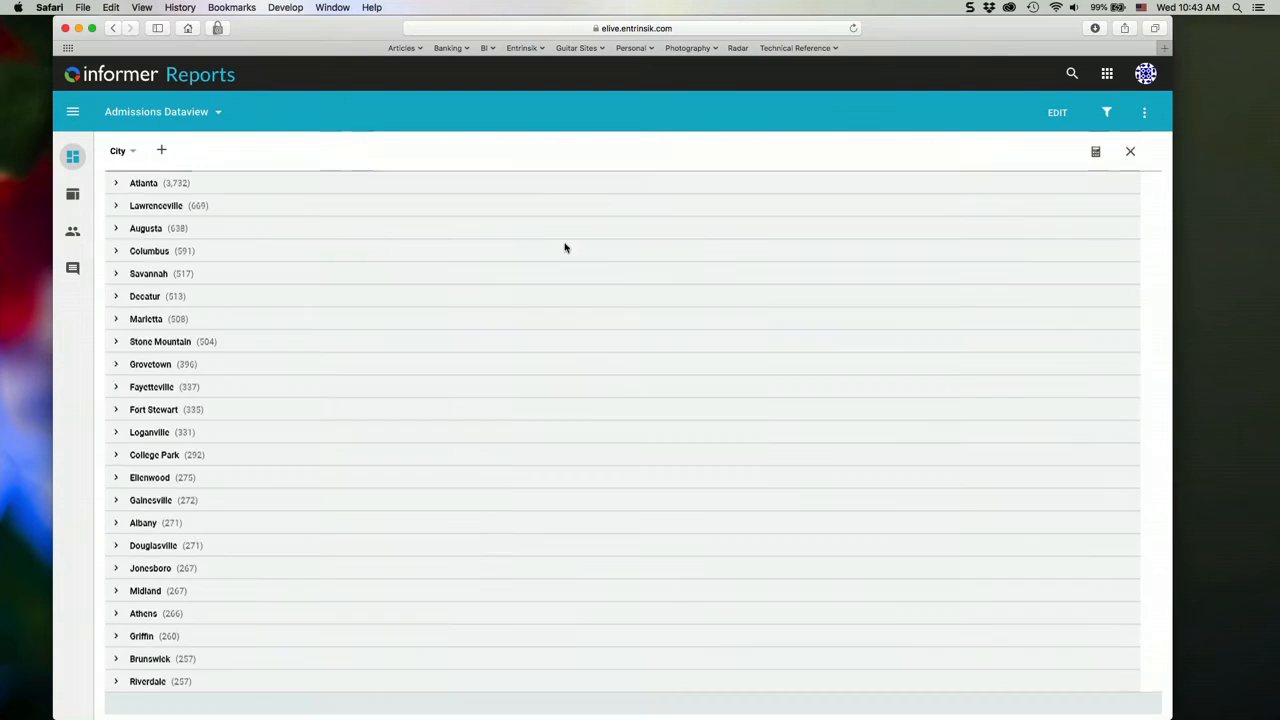
{"action": "left_click", "coordinate": [1130, 151]}
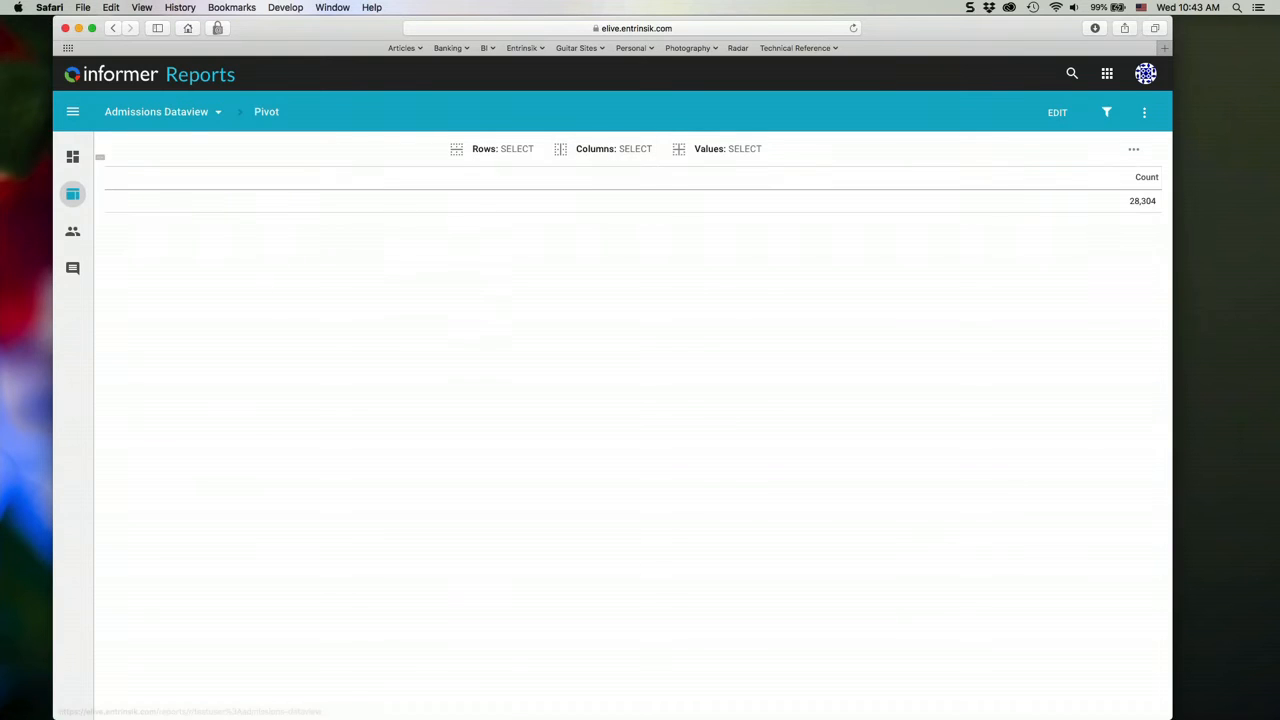
- Create an ad hoc query report named "Admissions" on the Ellucian Banner datasource with the Saradap (SATURN) mapping
{"action": "left_click", "coordinate": [72, 157]}
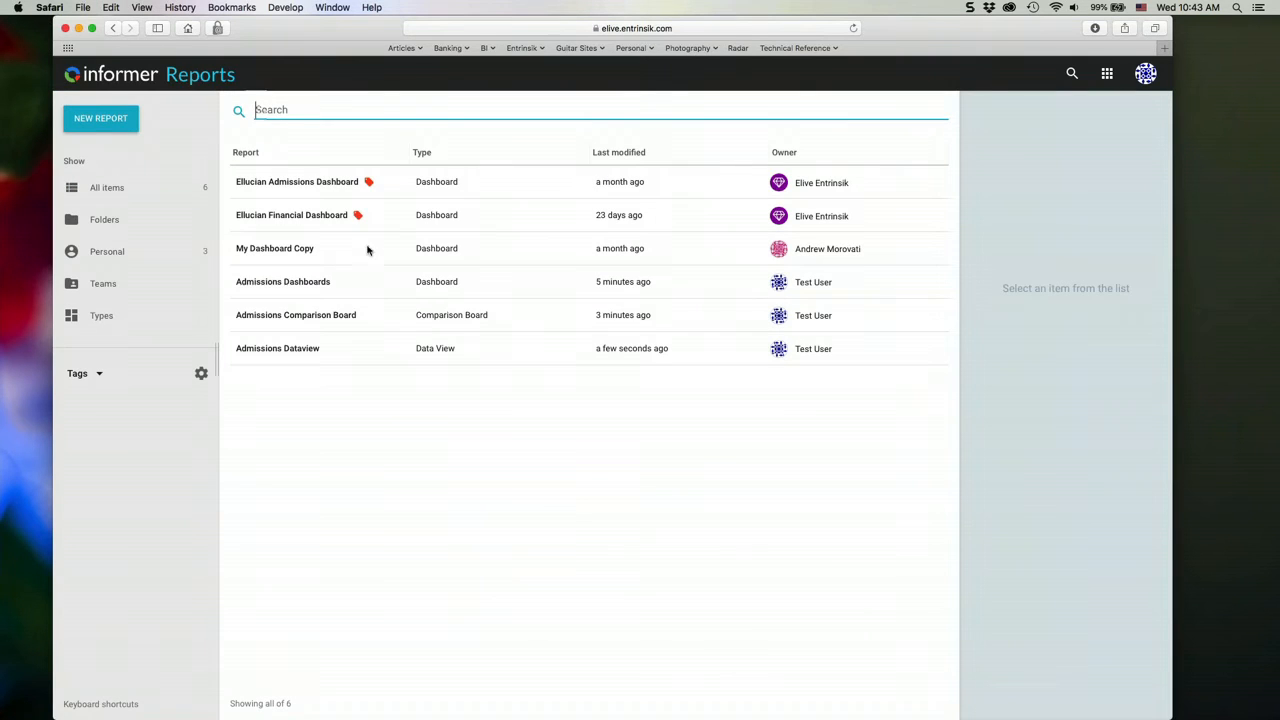
{"action": "left_click", "coordinate": [100, 118]}
{"action": "mouse_move", "coordinate": [171, 222]}
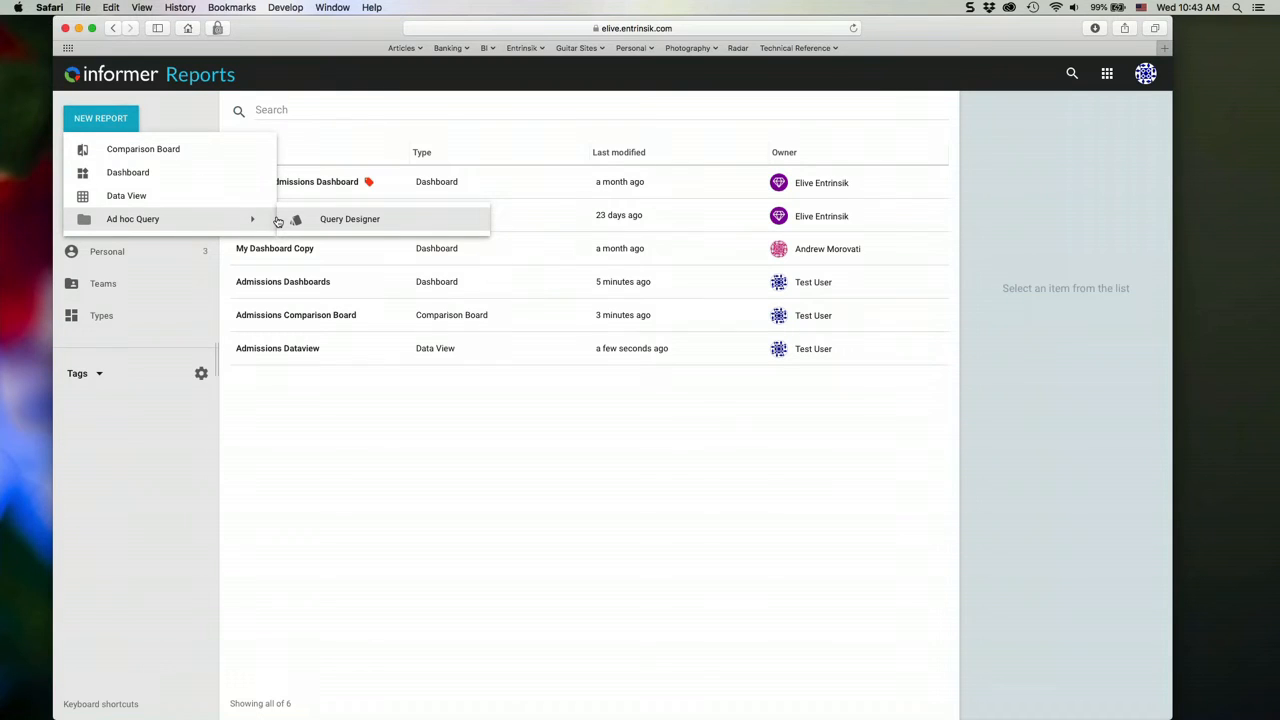
{"action": "left_click", "coordinate": [355, 220]}
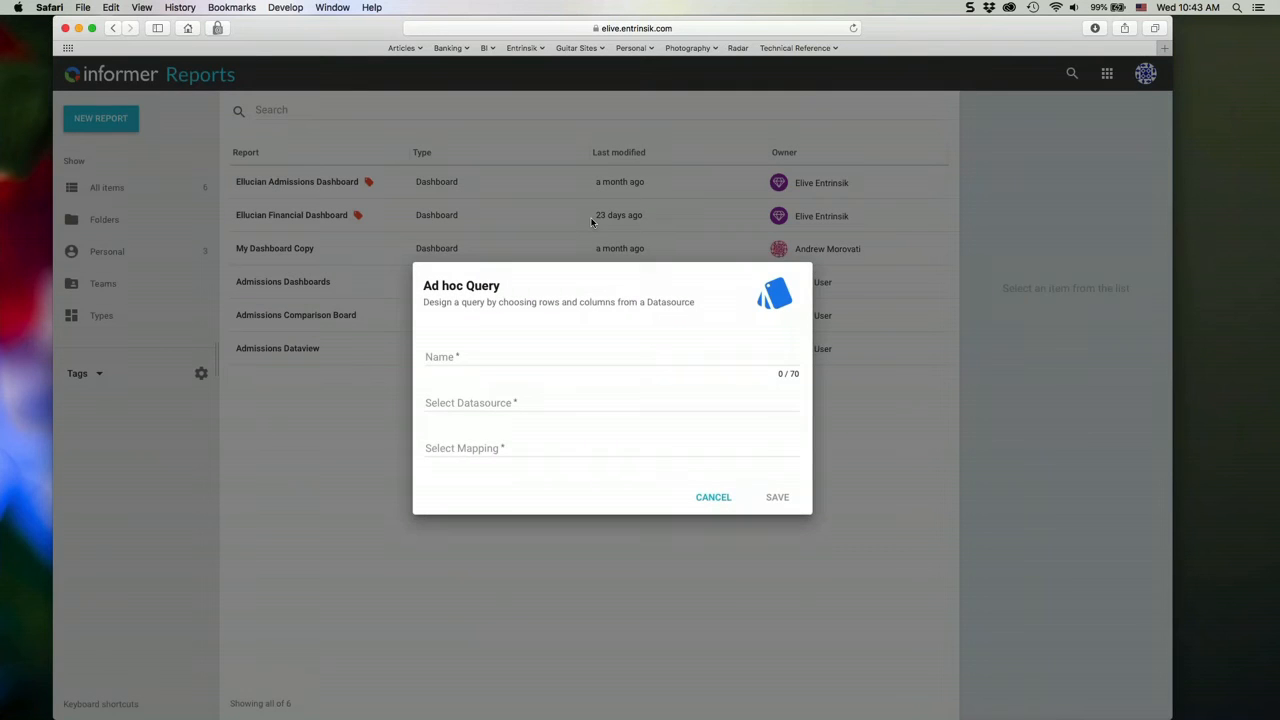
{"action": "type", "text": "Admissions"}
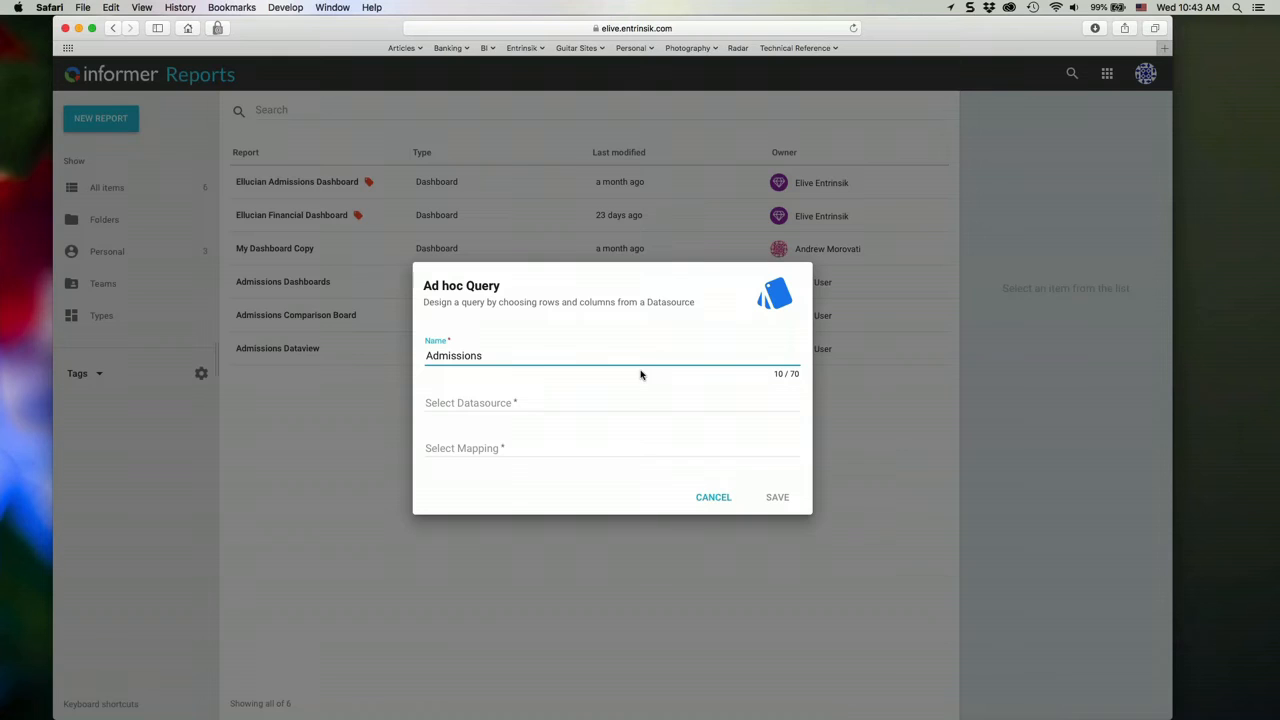
{"action": "left_click", "coordinate": [526, 404]}
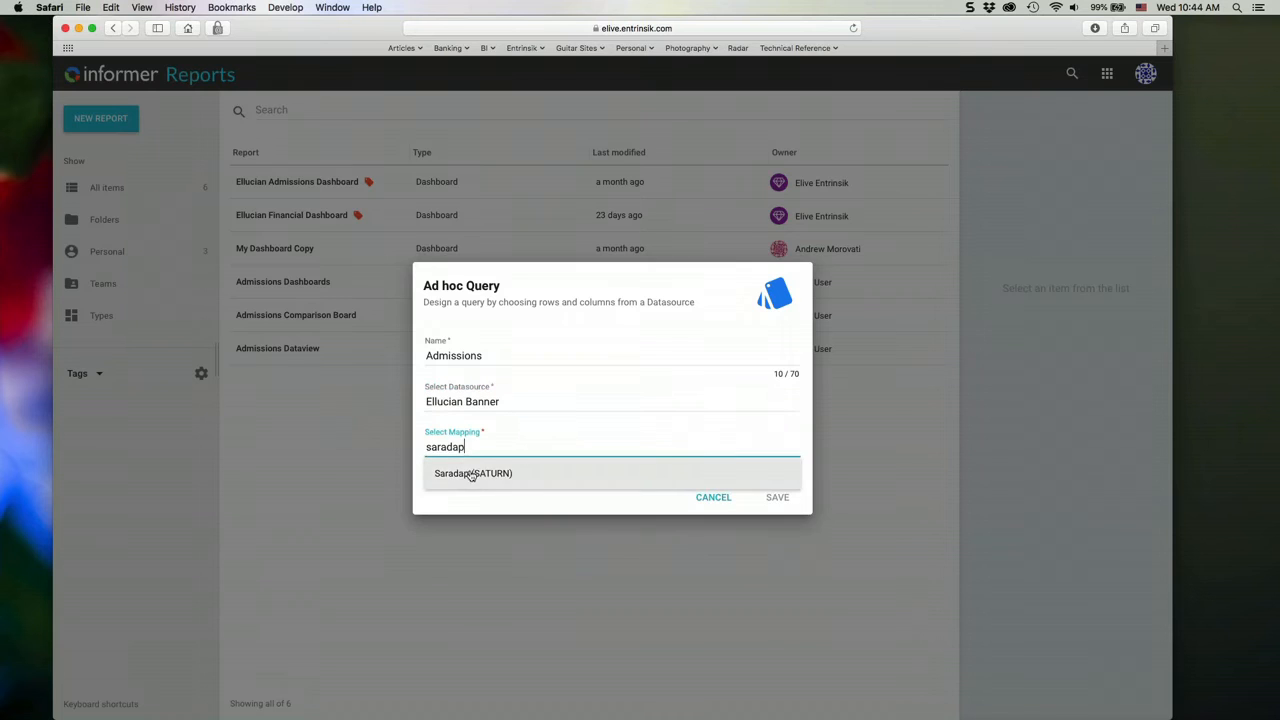
{"action": "left_click", "coordinate": [471, 474]}
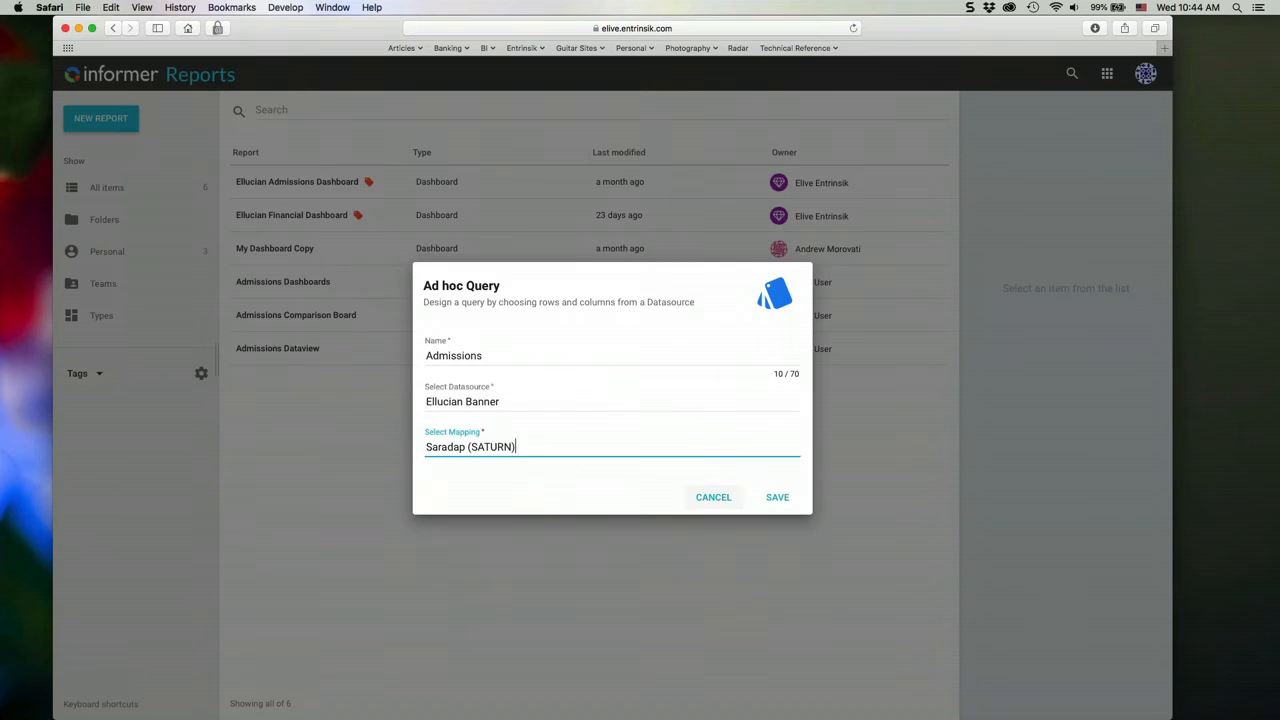
{"action": "left_click", "coordinate": [784, 506]}
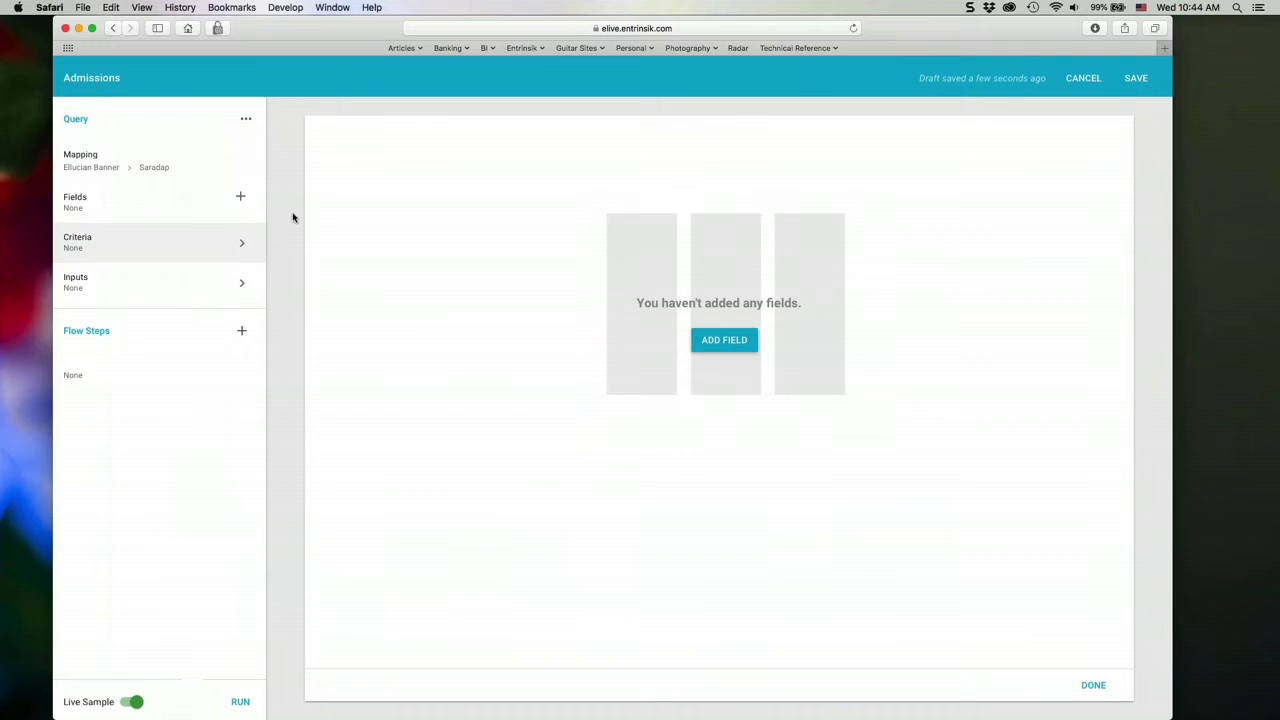
- Add the Saradap Pidm field to the Admissions query
{"action": "left_click", "coordinate": [240, 196]}
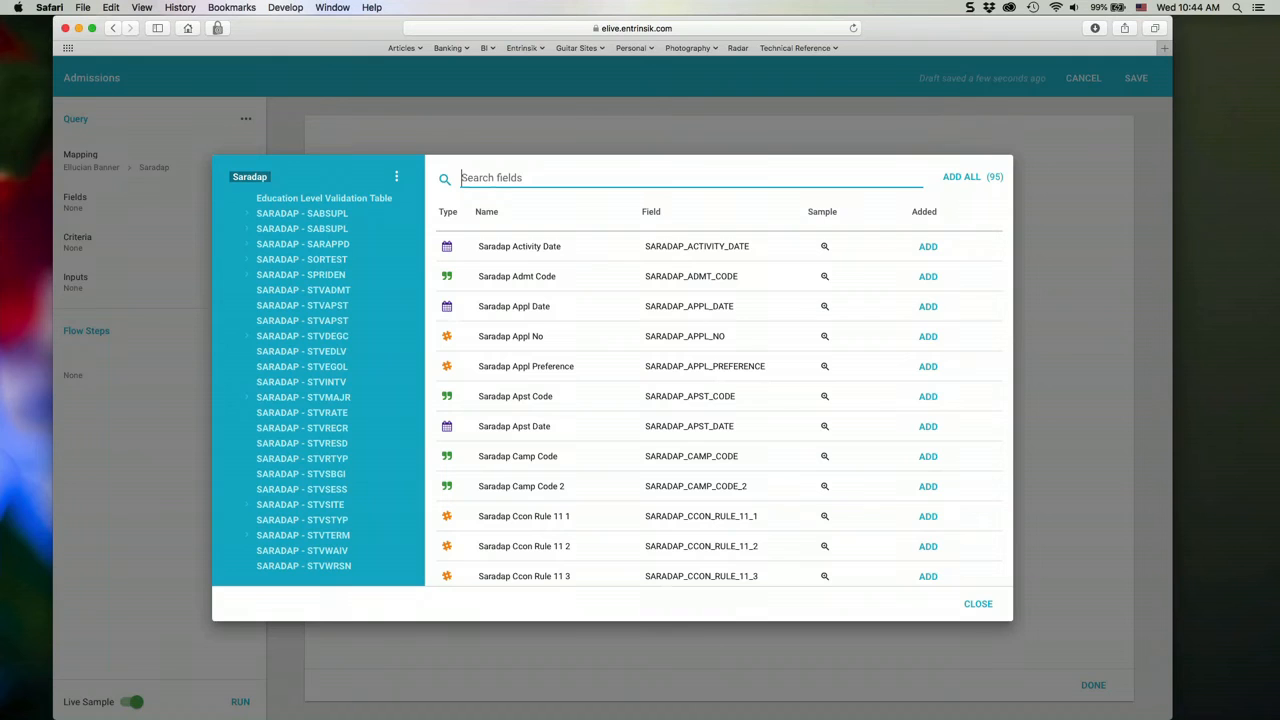
{"action": "type", "text": "pidm"}
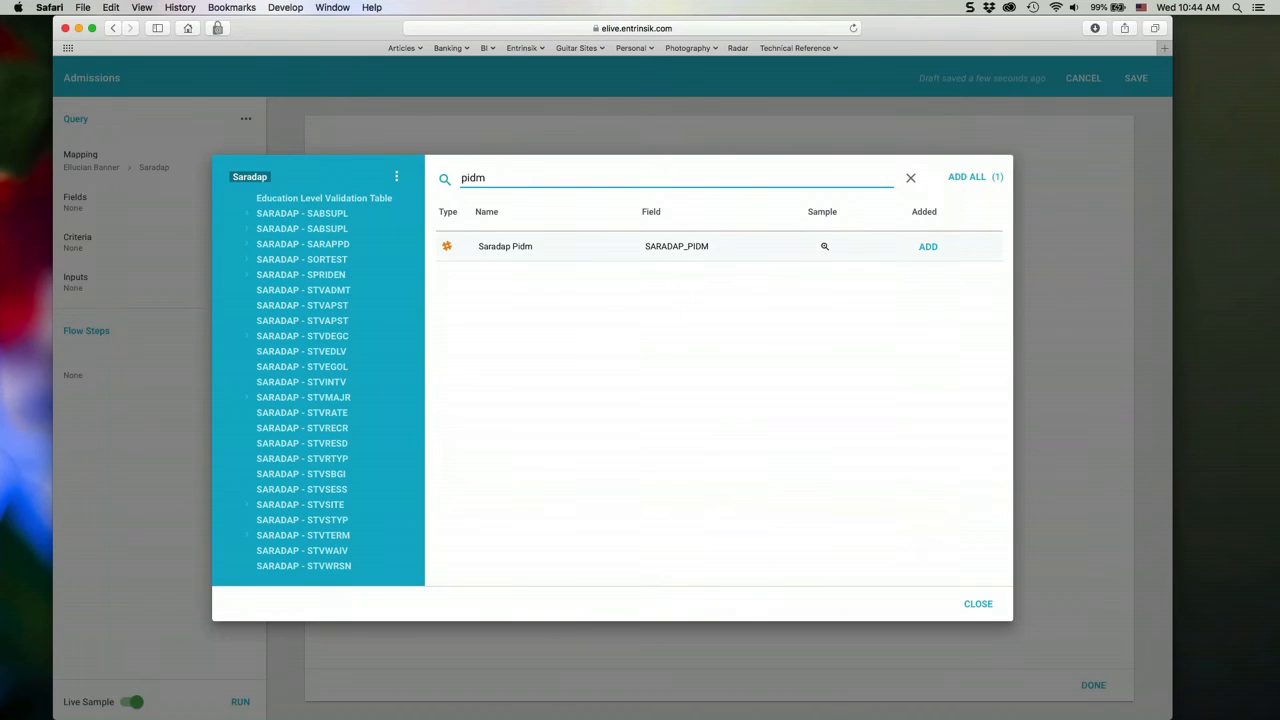
{"action": "left_click", "coordinate": [928, 246]}
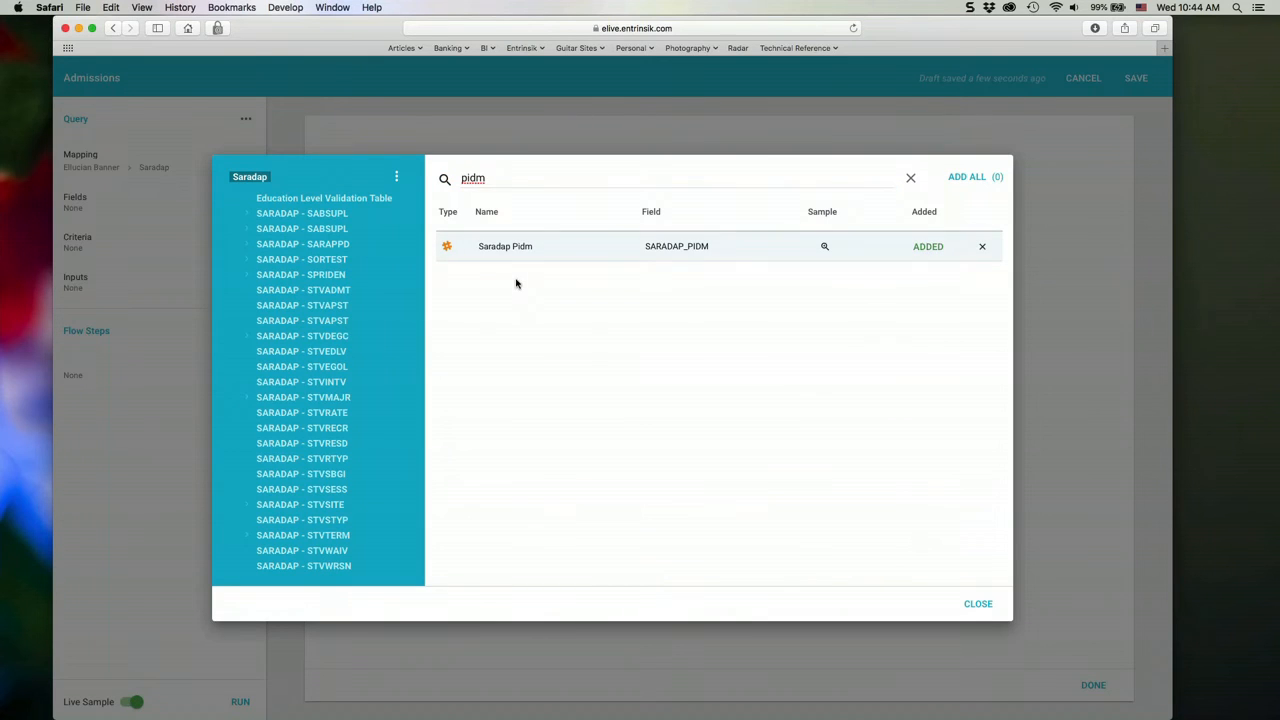
- Add the Spriden First Name and Spriden Last Name fields from the SARADAP - SPRIDEN link to the query
{"action": "left_click", "coordinate": [360, 274]}
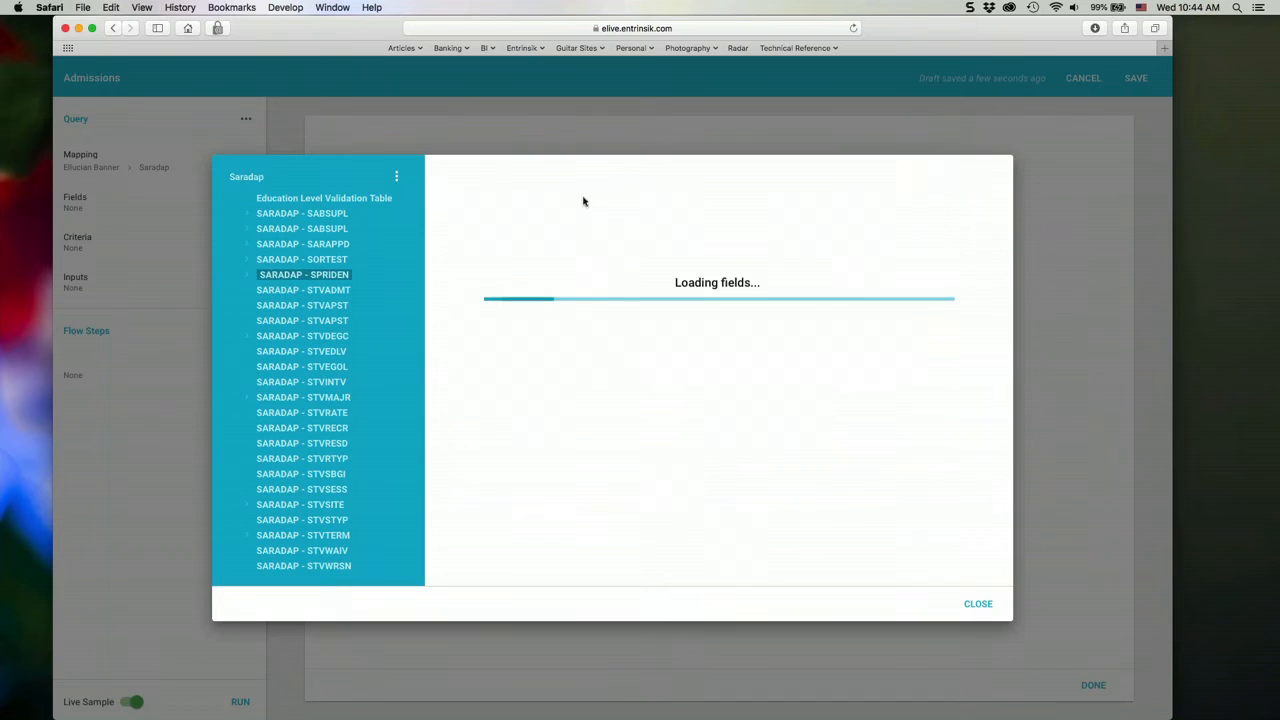
{"action": "double_click", "coordinate": [558, 178]}
{"action": "type", "text": "first,last"}
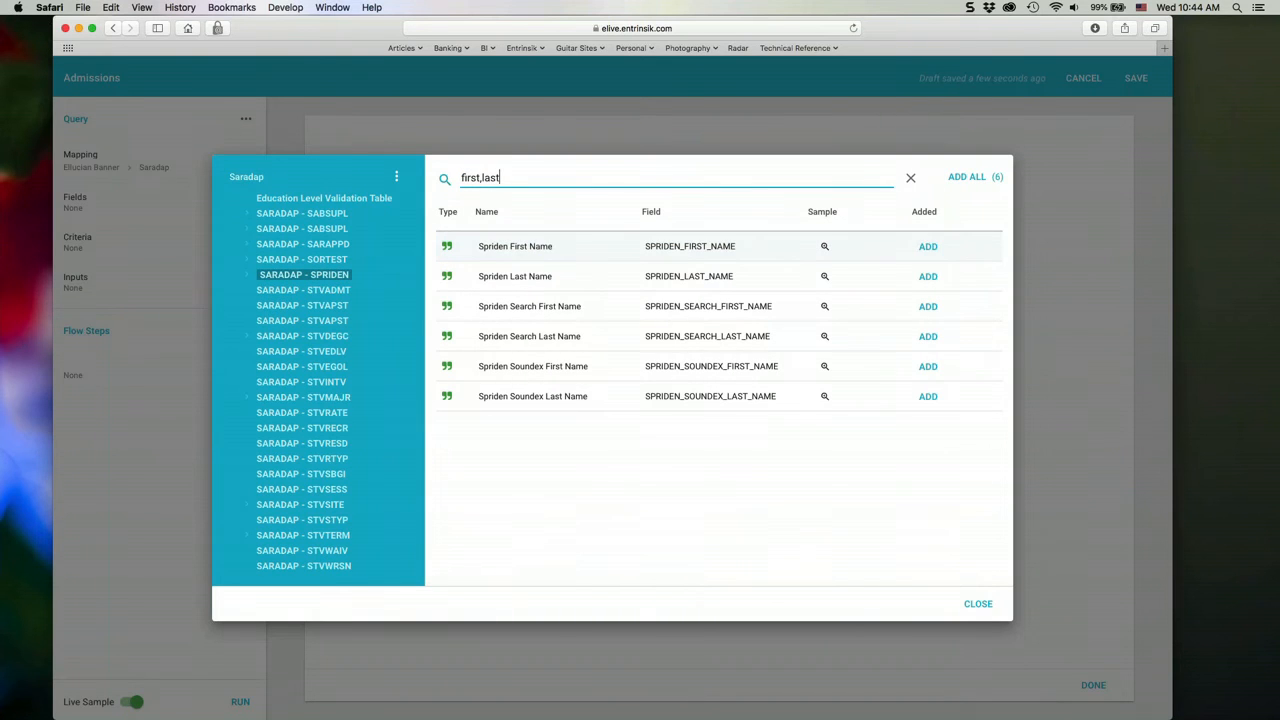
{"action": "left_click", "coordinate": [928, 246]}
{"action": "left_click", "coordinate": [928, 276]}
{"action": "left_click", "coordinate": [978, 603]}
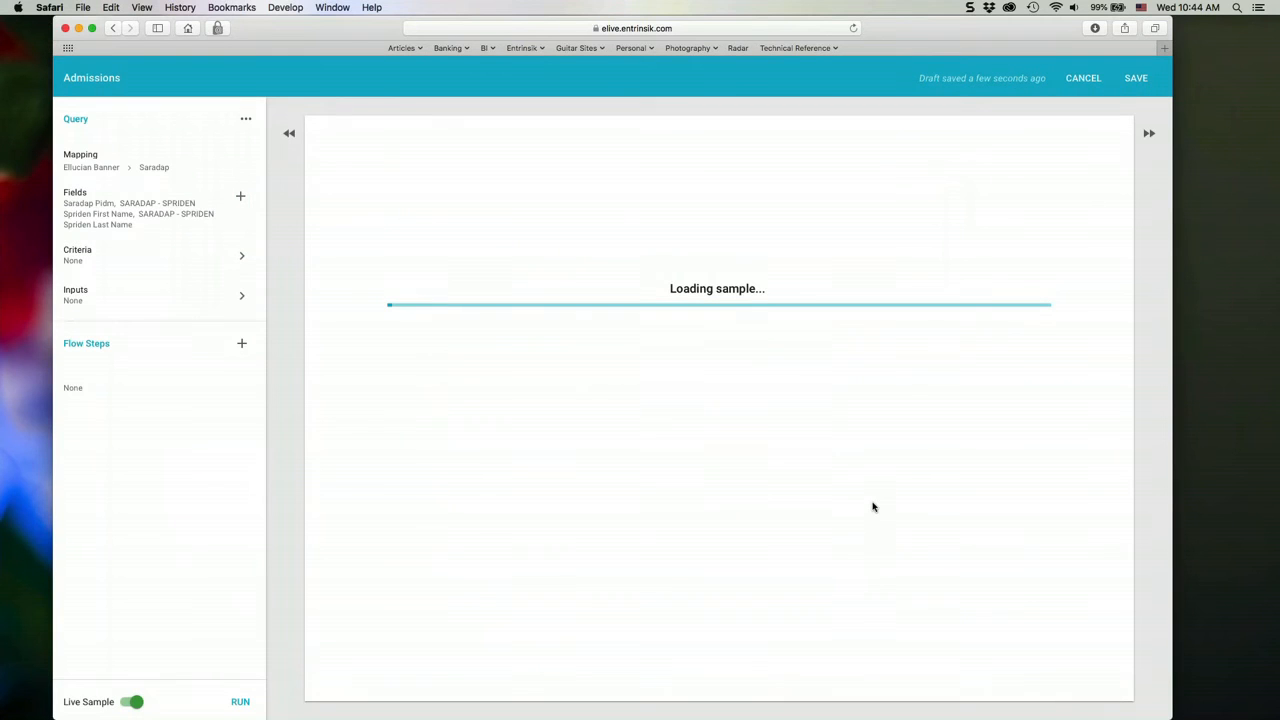
- Try a query criterion on the Saradap Term Code Entry field without entering a value, and remove it
{"action": "left_click", "coordinate": [204, 268]}
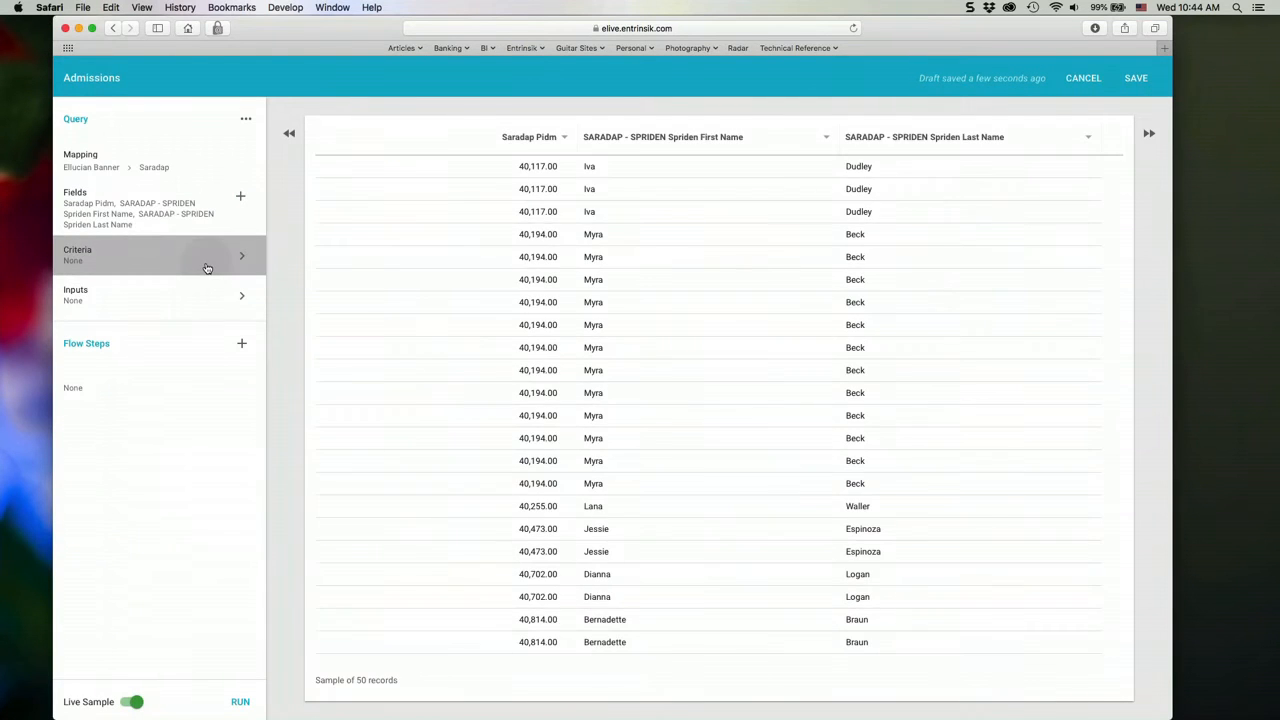
{"action": "left_click", "coordinate": [327, 142]}
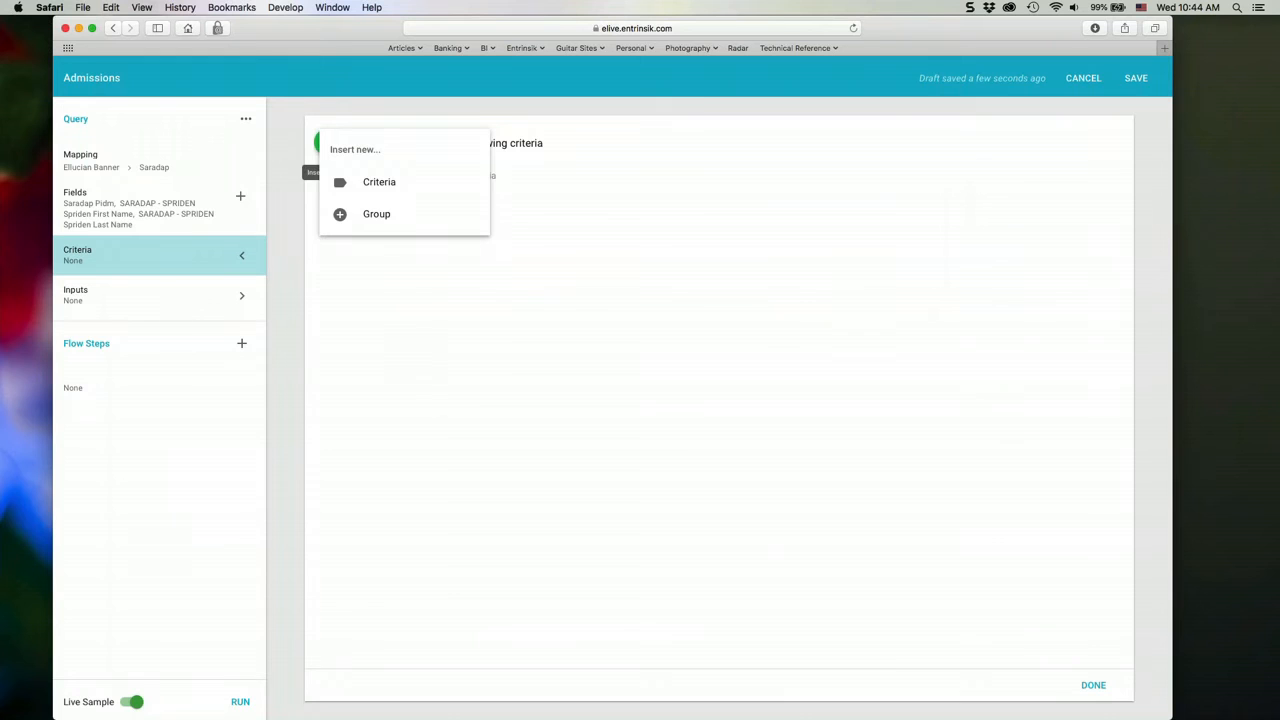
{"action": "left_click", "coordinate": [394, 185]}
{"action": "left_click", "coordinate": [455, 178]}
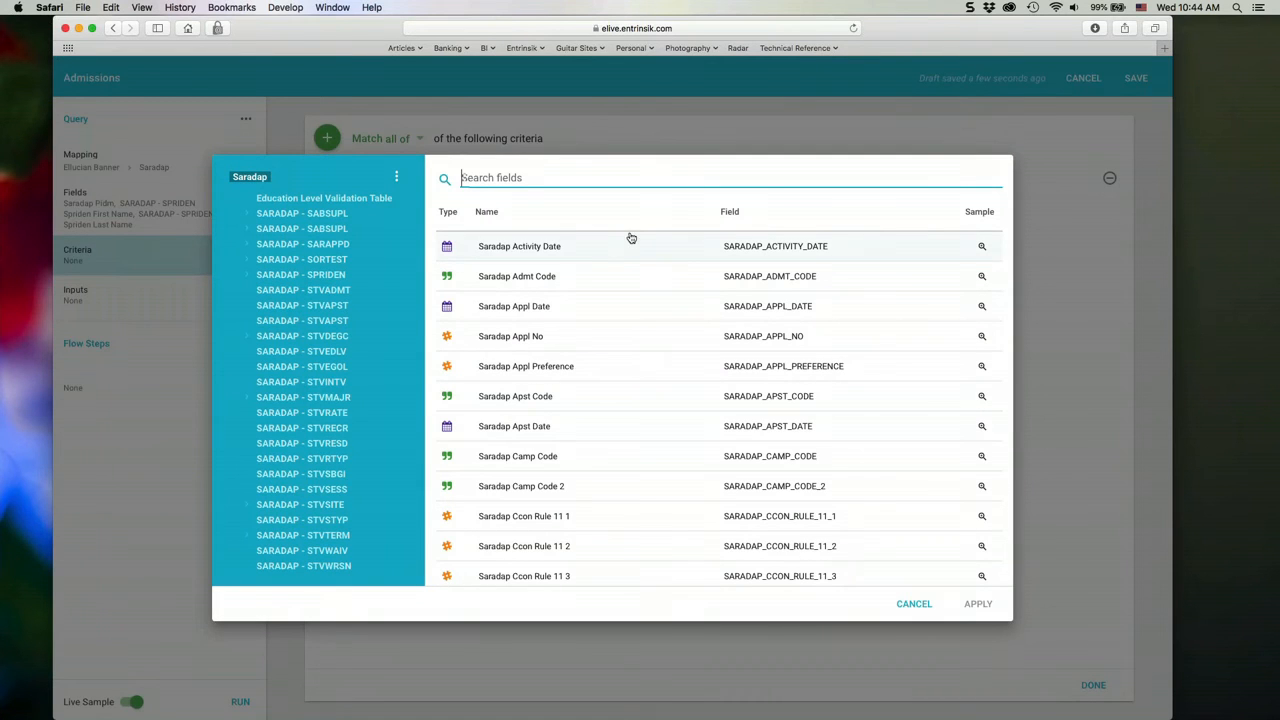
{"action": "type", "text": "t"}
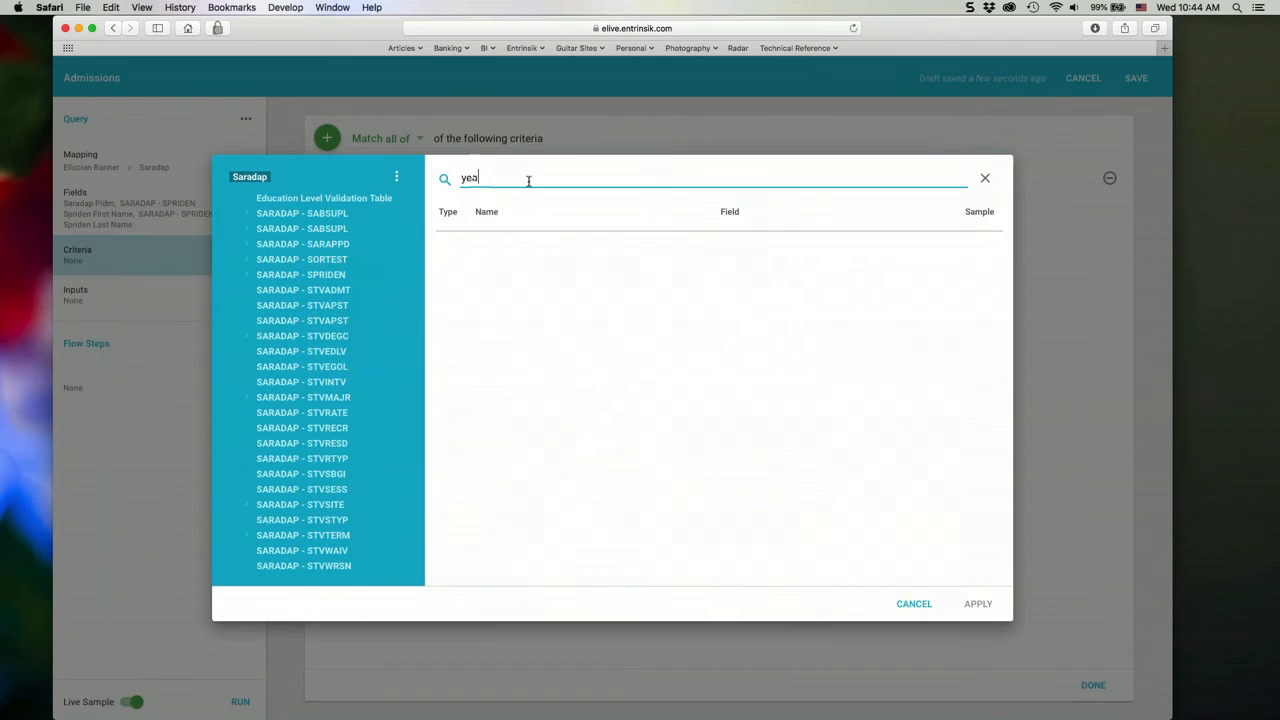
{"action": "type", "text": "er"}
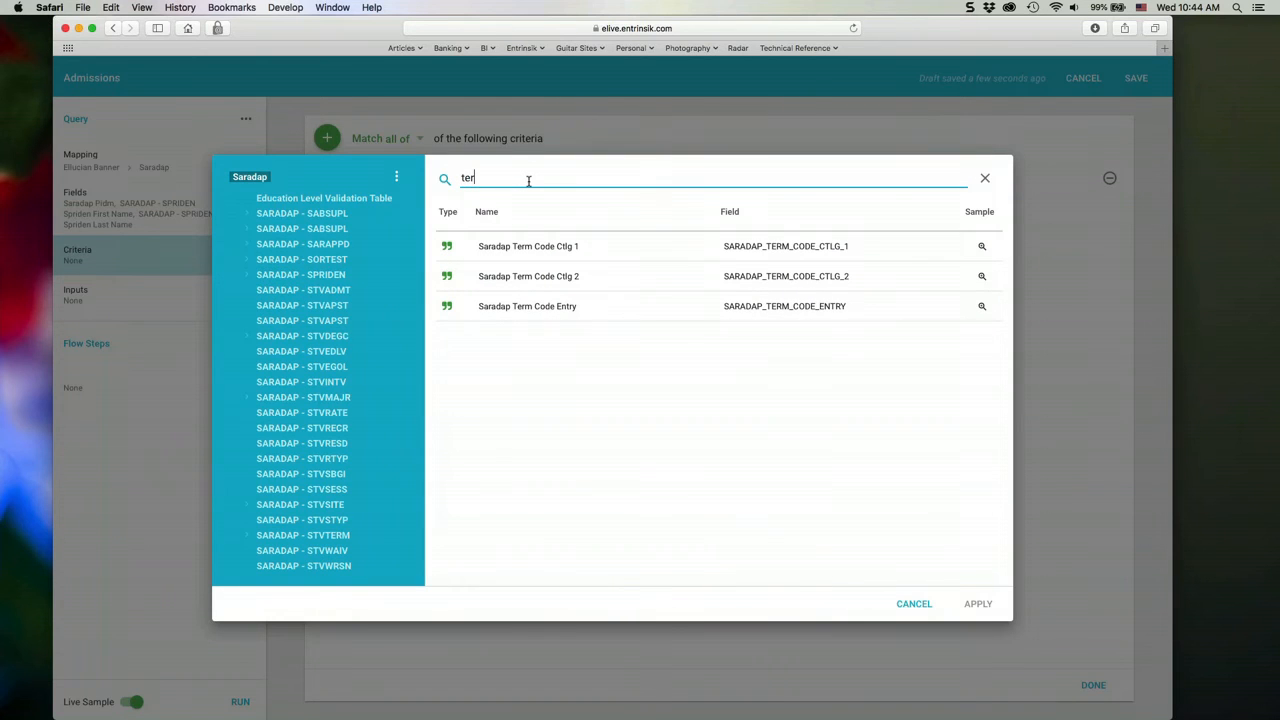
{"action": "left_click", "coordinate": [791, 308]}
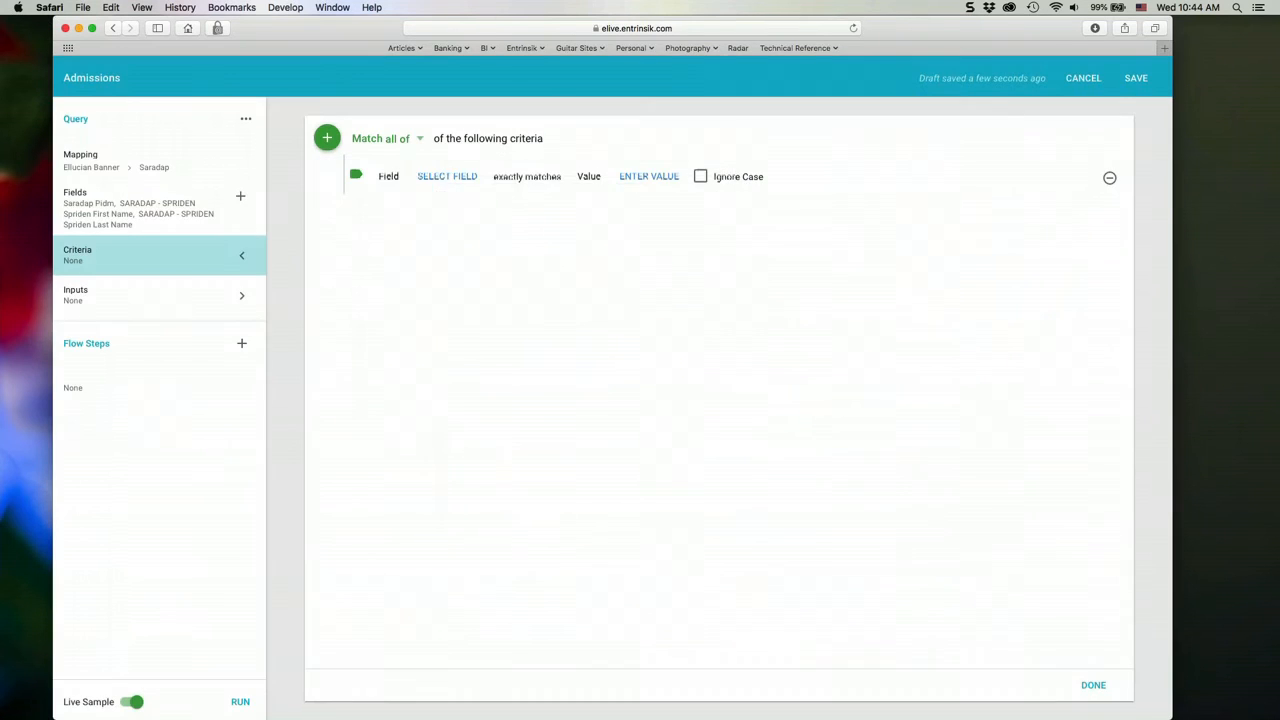
{"action": "left_click", "coordinate": [695, 178]}
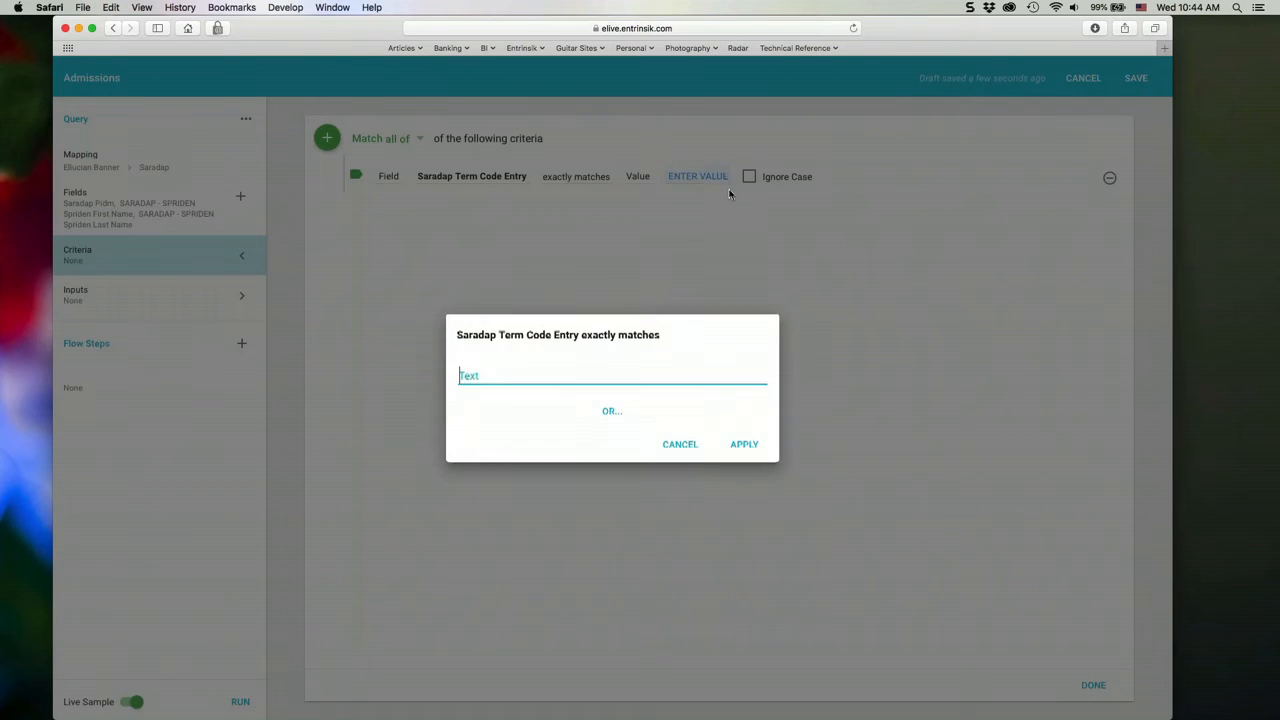
{"action": "left_click", "coordinate": [684, 448]}
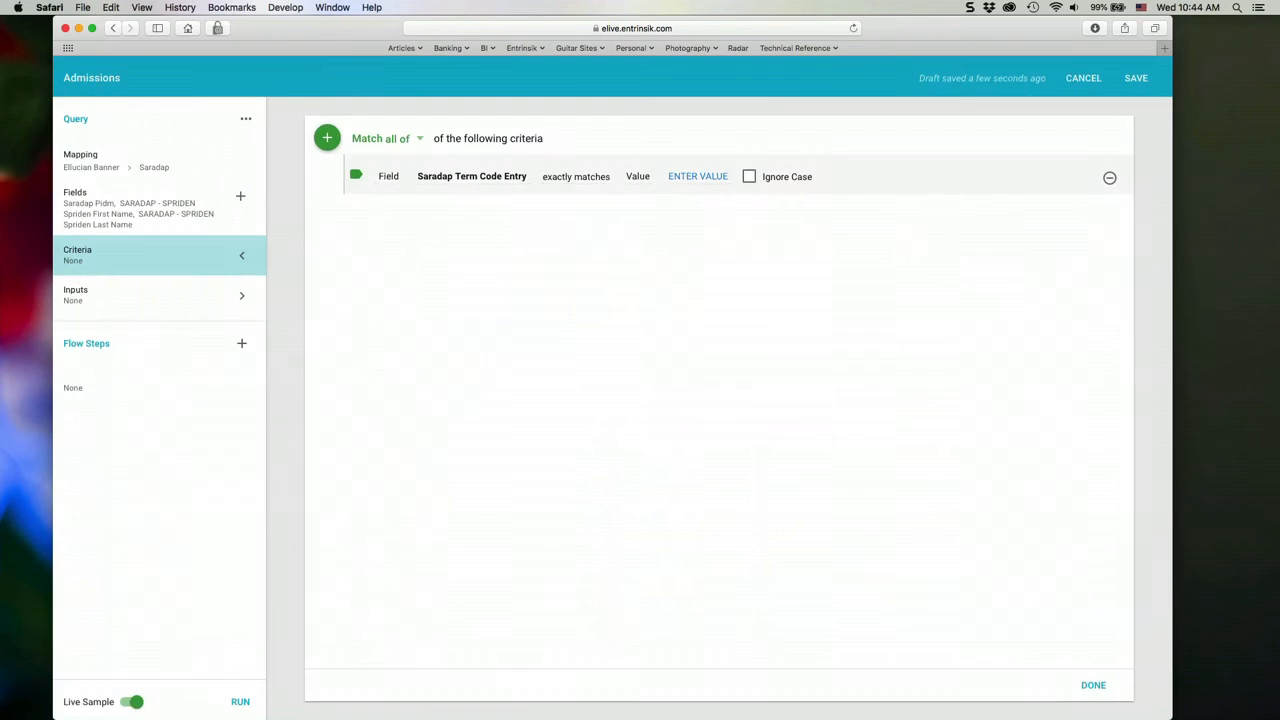
{"action": "left_click", "coordinate": [1109, 177]}
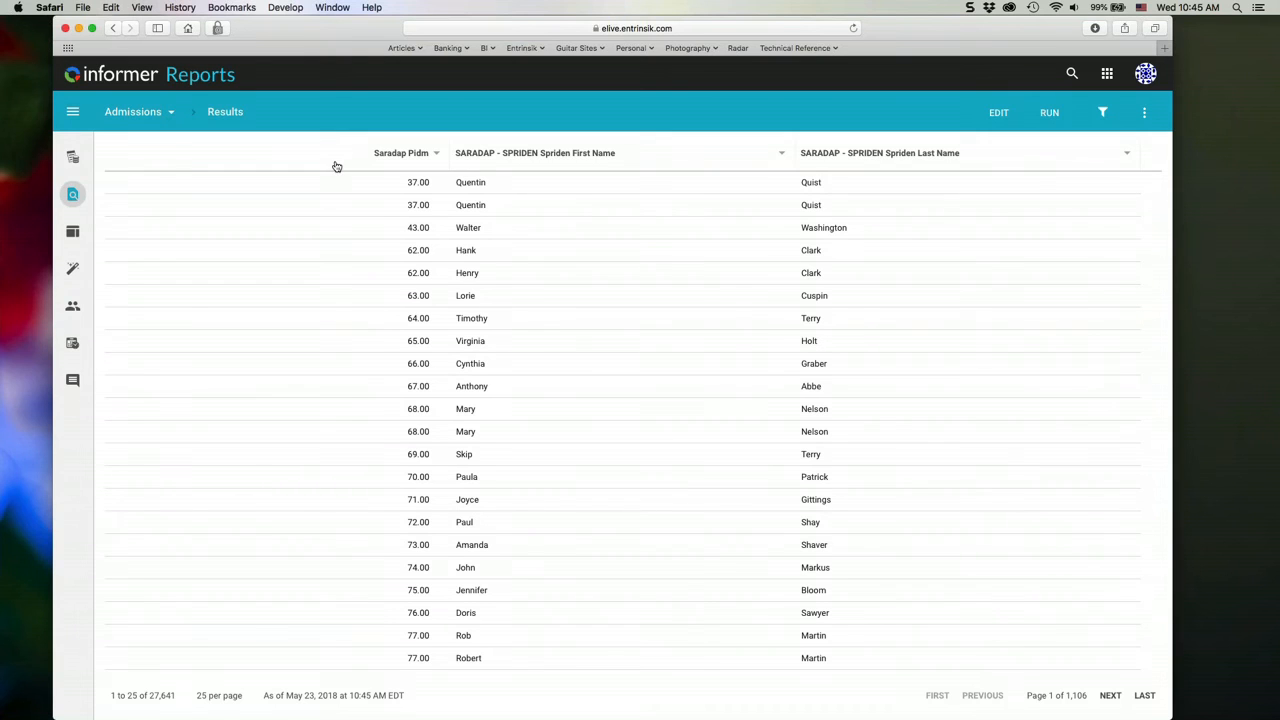
- Return to the reports list and delete the Admissions ad hoc query
{"action": "left_click", "coordinate": [72, 157]}
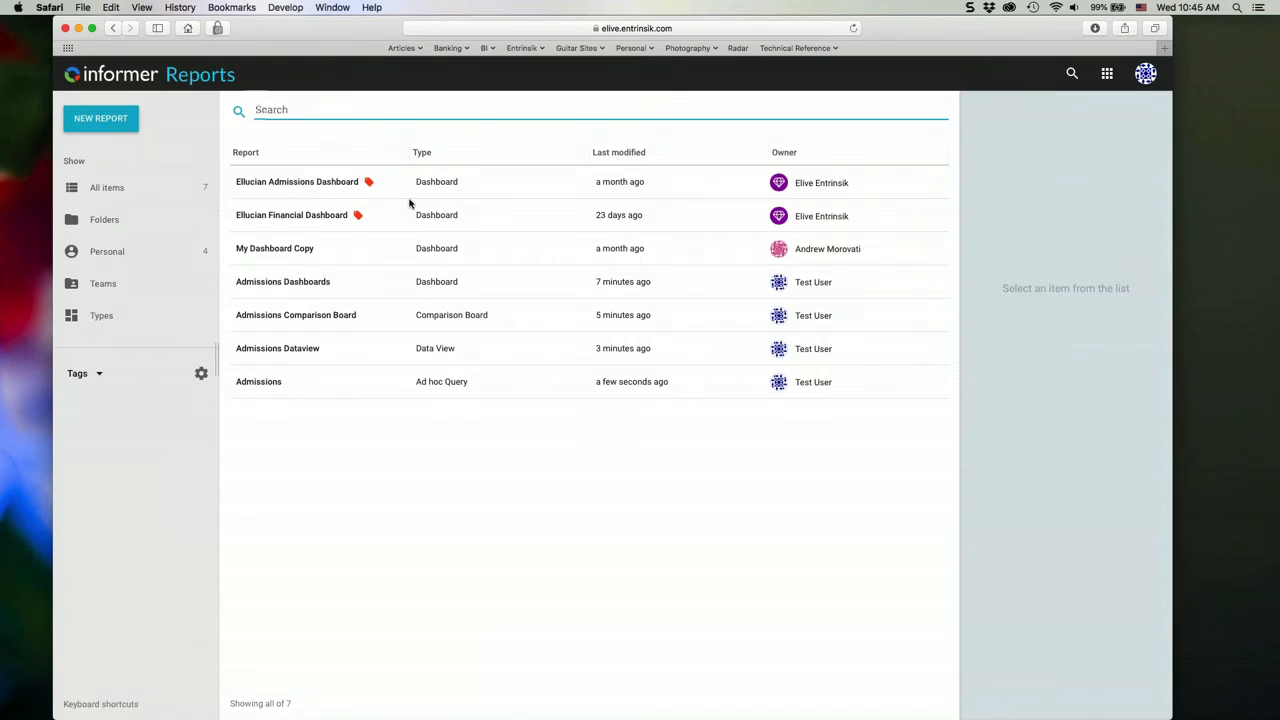
{"action": "left_click", "coordinate": [508, 388]}
{"action": "left_click", "coordinate": [1132, 701]}
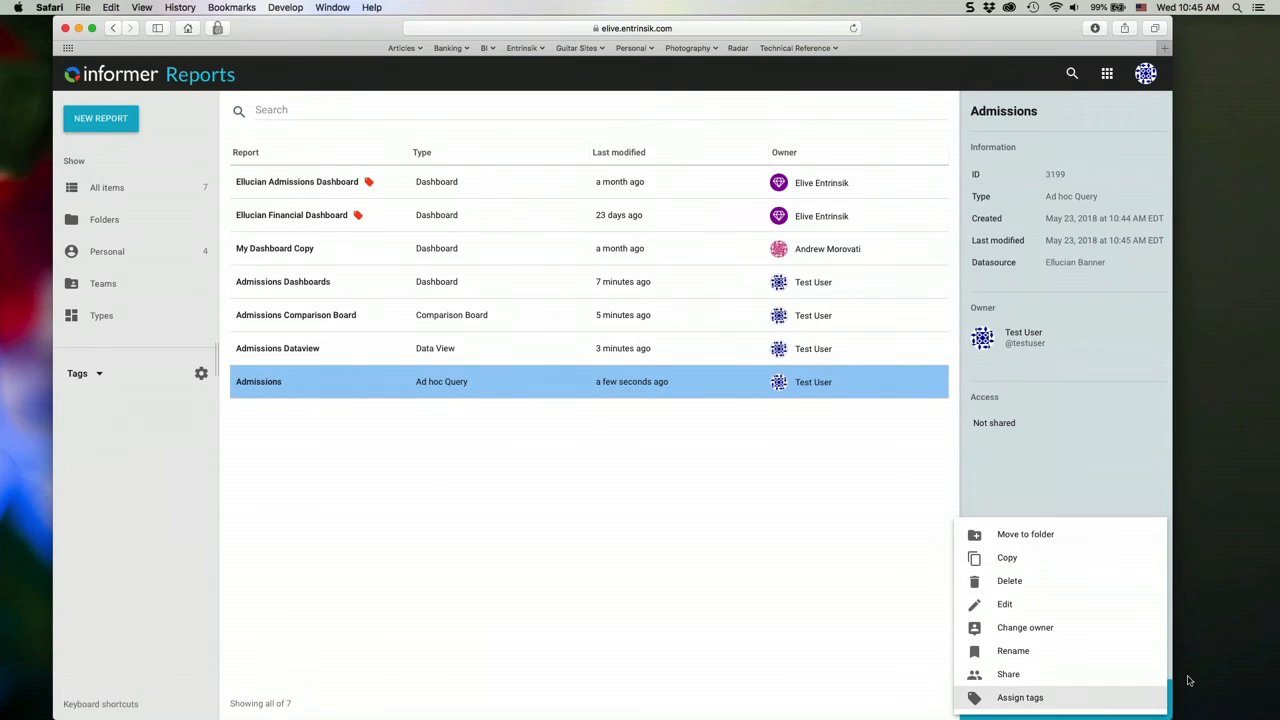
{"action": "left_click", "coordinate": [1008, 580]}
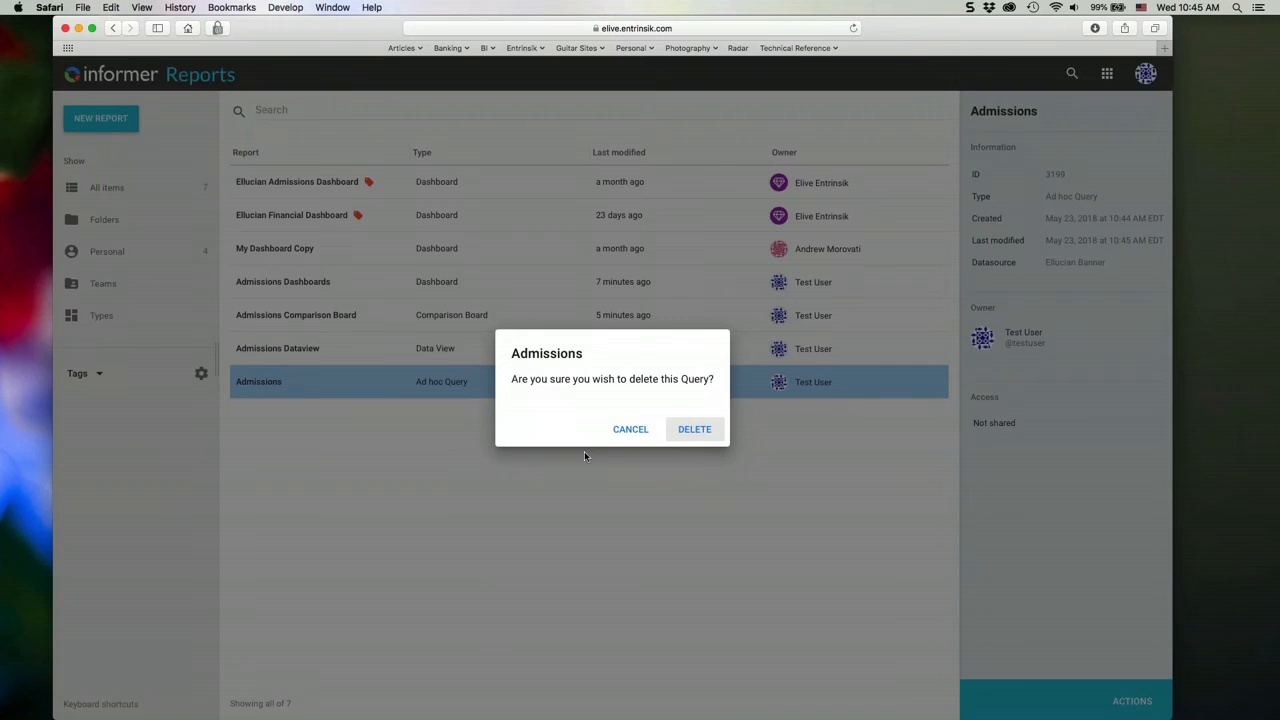
{"action": "left_click", "coordinate": [691, 429]}
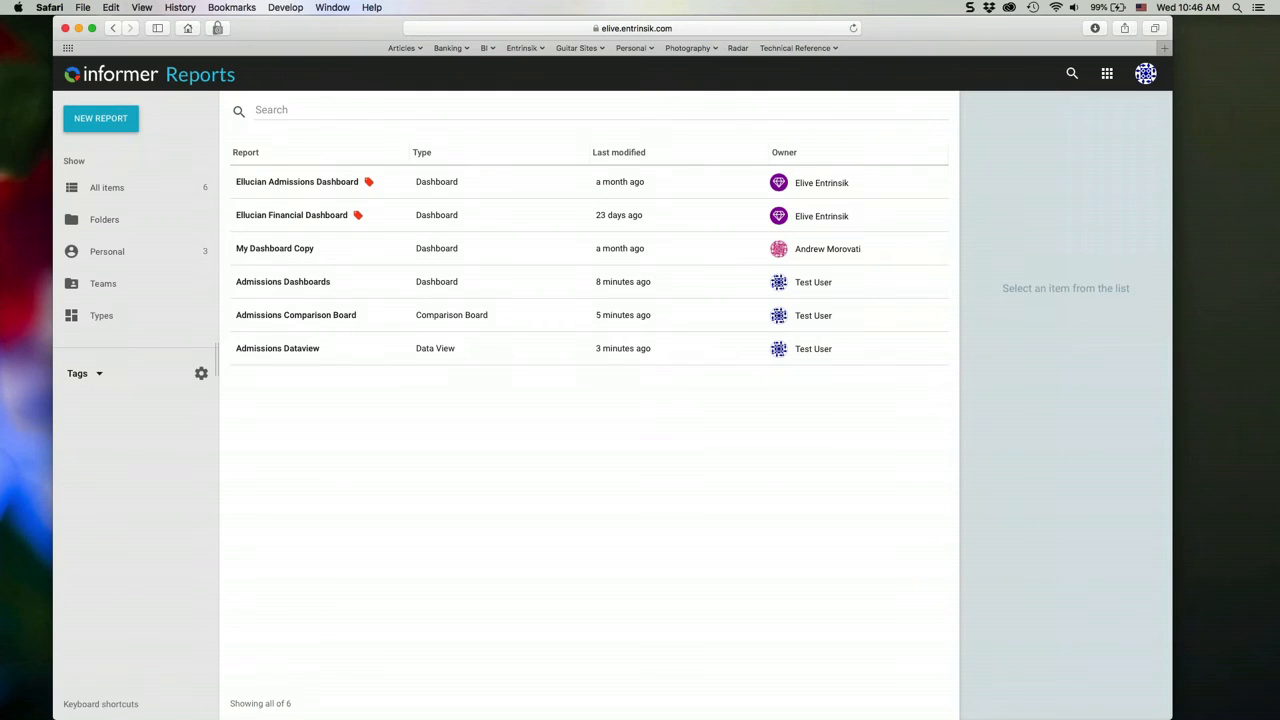
- Switch to Finder, locate the spreadsheets in the Downloads folder and shrink the window so the reports page stays exposed
{"action": "left_click", "coordinate": [260, 718]}
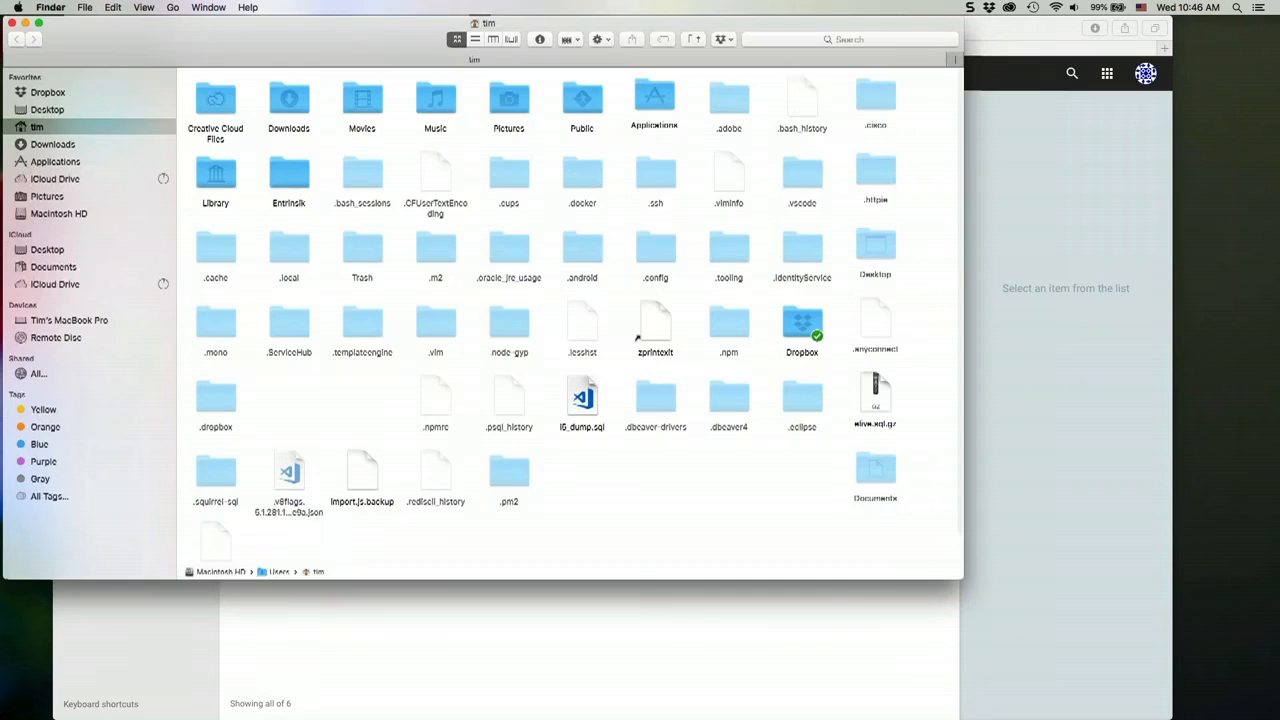
{"action": "left_click", "coordinate": [52, 144]}
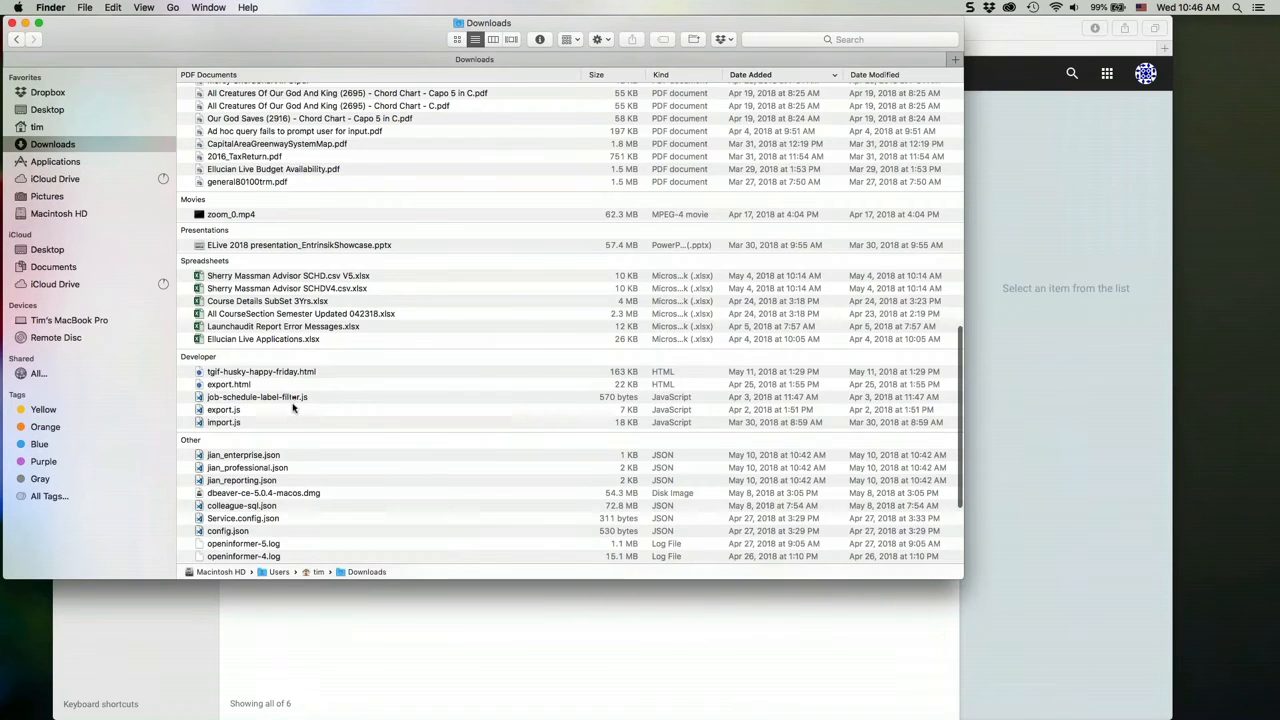
{"action": "scroll", "coordinate": [297, 431], "scroll_direction": "down", "scroll_amount": 3}
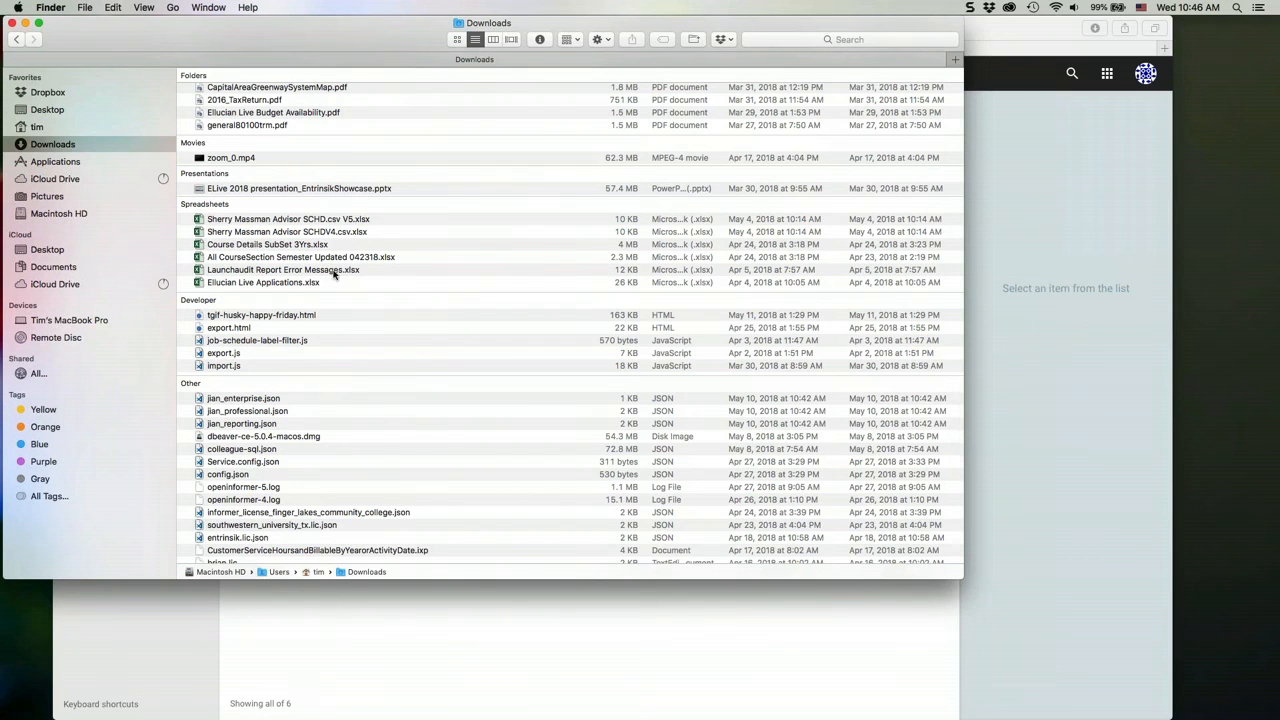
{"action": "left_click_drag", "start_coordinate": [335, 273], "coordinate": [446, 264]}
{"action": "left_click_drag", "start_coordinate": [354, 37], "coordinate": [390, 112]}
{"action": "left_click_drag", "start_coordinate": [997, 654], "coordinate": [625, 558]}
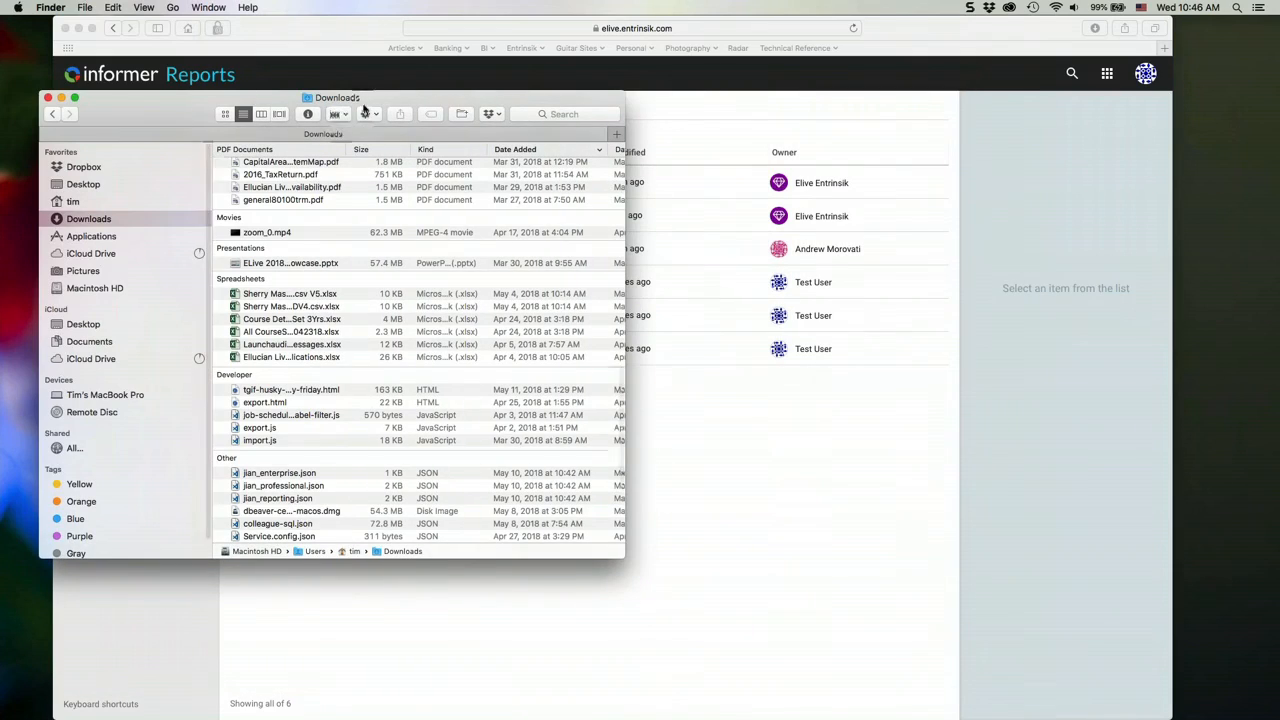
- Create a dataset from Launchaudit Report Error Messages.xlsx by dropping it onto the reports page, using the Launchaudit Report Copy sheet
{"action": "left_click_drag", "start_coordinate": [380, 100], "coordinate": [342, 250]}
{"action": "left_click_drag", "start_coordinate": [307, 497], "coordinate": [638, 372]}
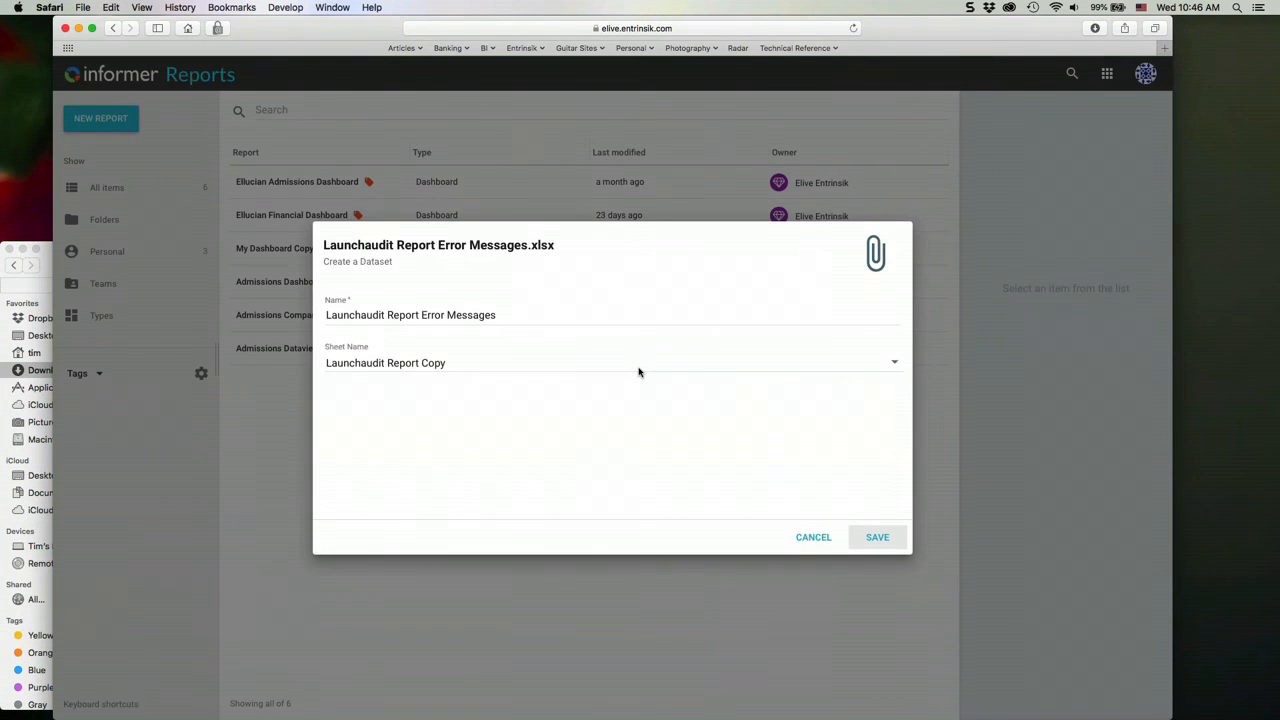
{"action": "left_click", "coordinate": [881, 541]}
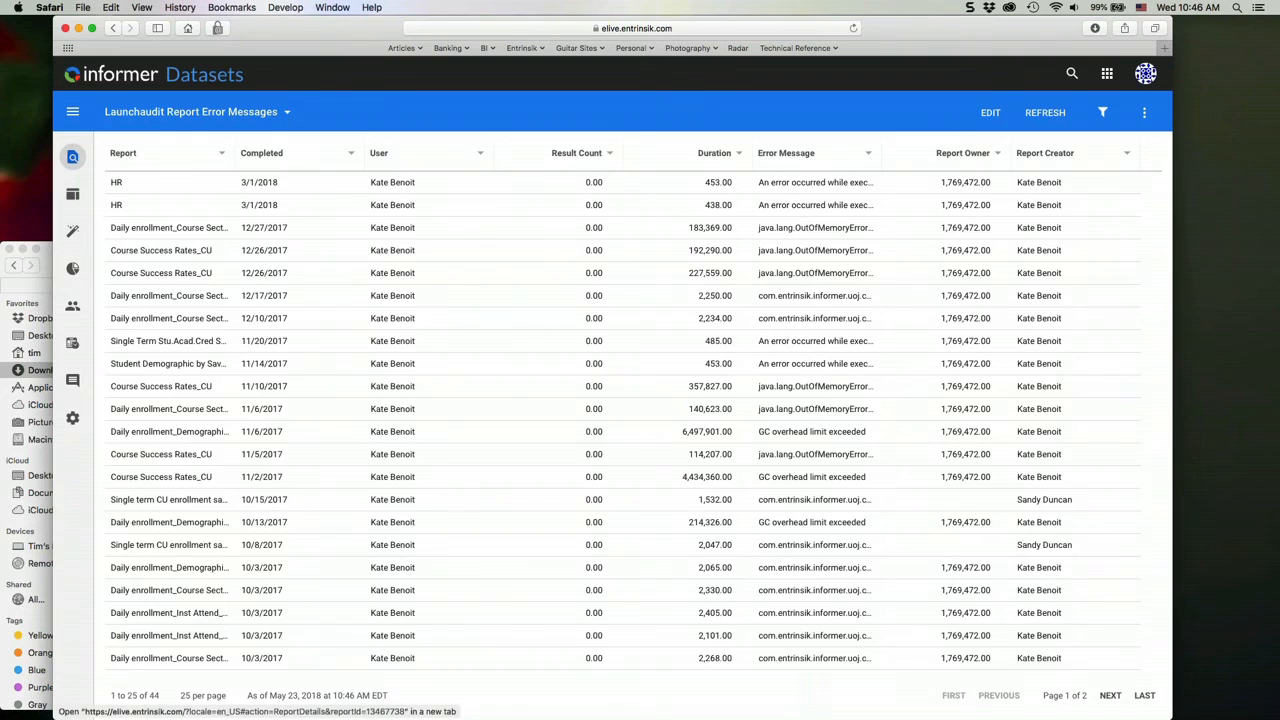
- Look over the rows of the imported dataset and show the actions available for it
{"action": "scroll", "coordinate": [600, 471], "scroll_direction": "down", "scroll_amount": 3}
{"action": "scroll", "coordinate": [600, 471], "scroll_direction": "up", "scroll_amount": 3}
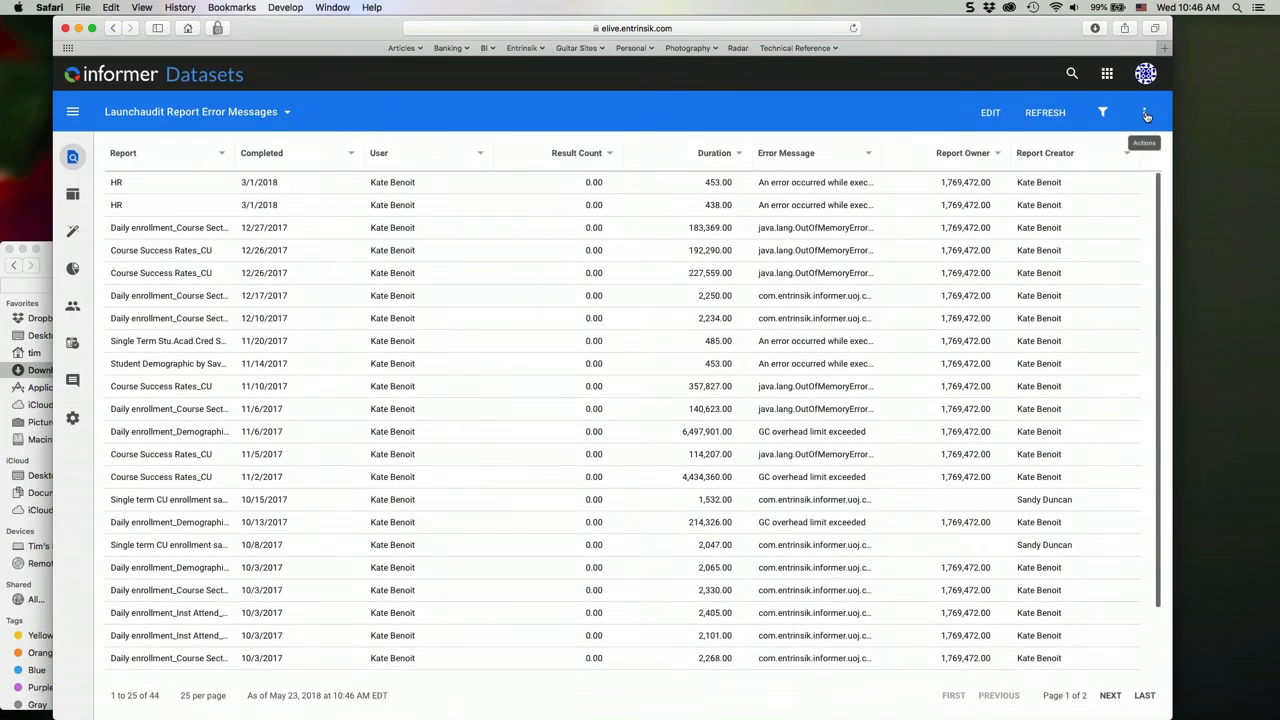
{"action": "left_click", "coordinate": [1144, 113]}
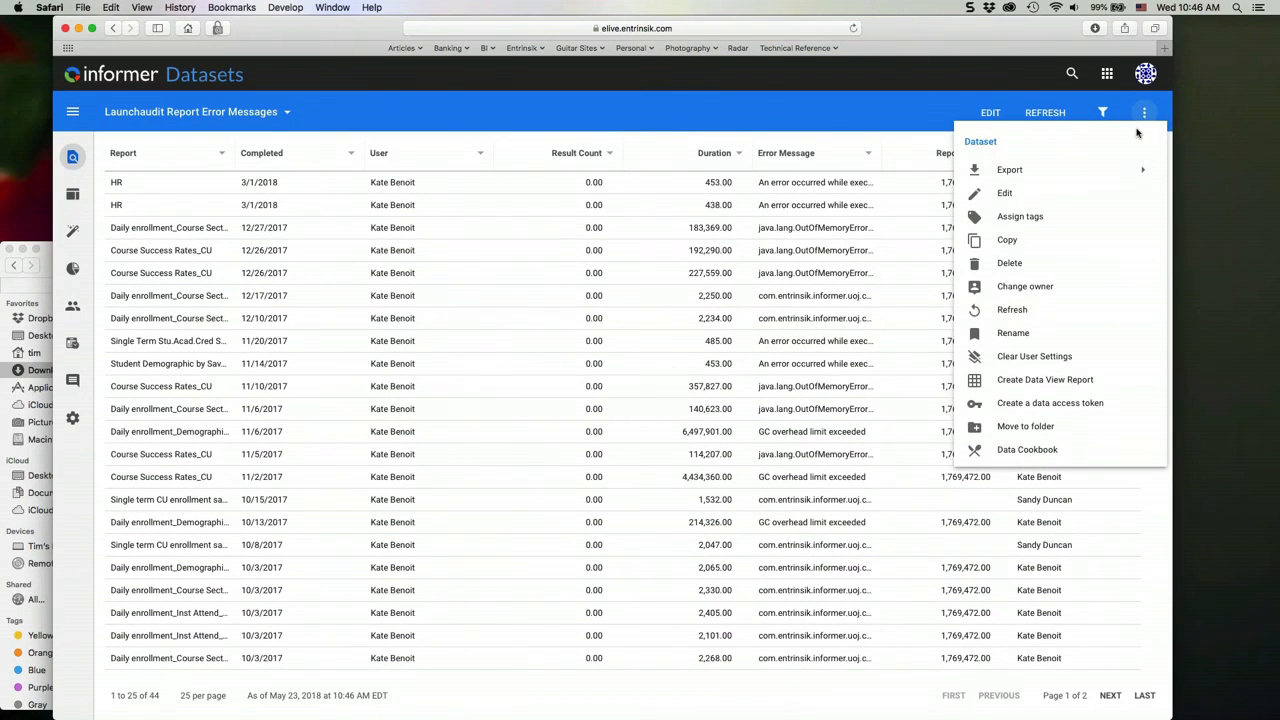